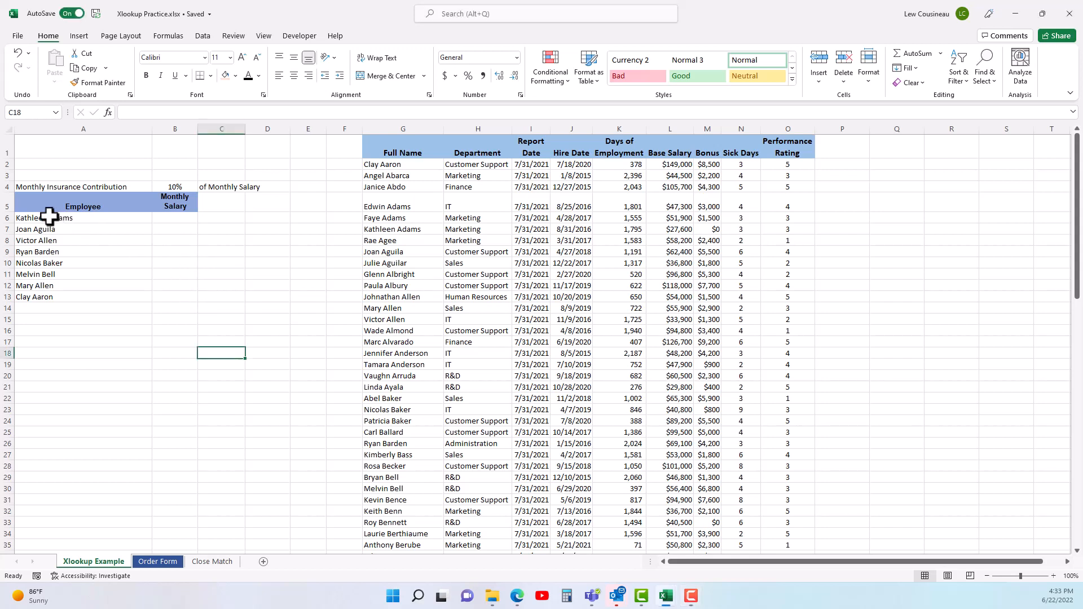
Step: Examine the employee list, the monthly insurance contribution rate, and the Base Salary column in the employee data table
drag(48, 217, 44, 297)
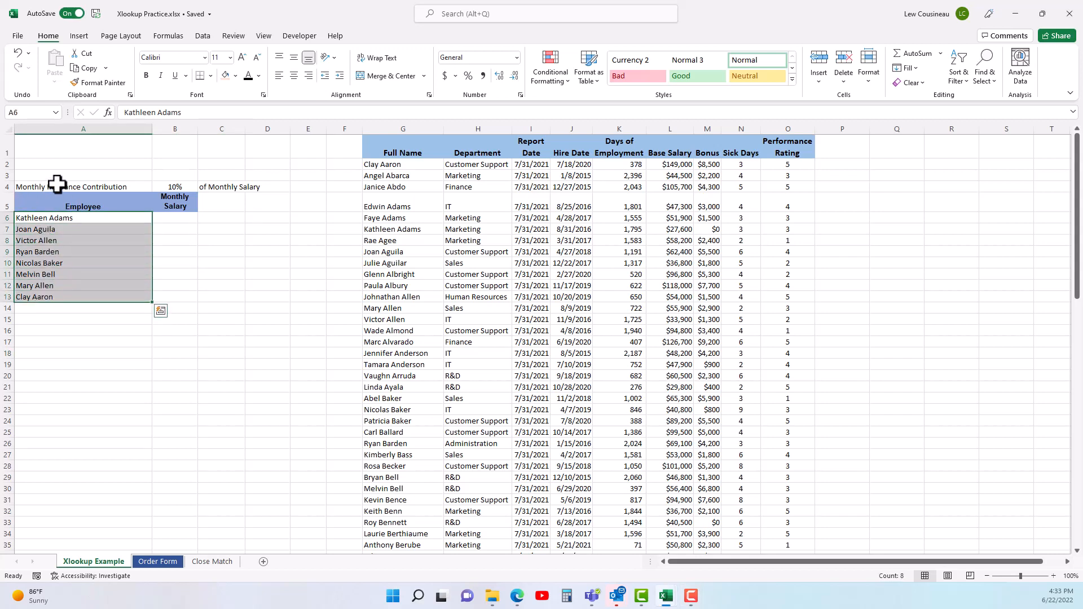
click(68, 187)
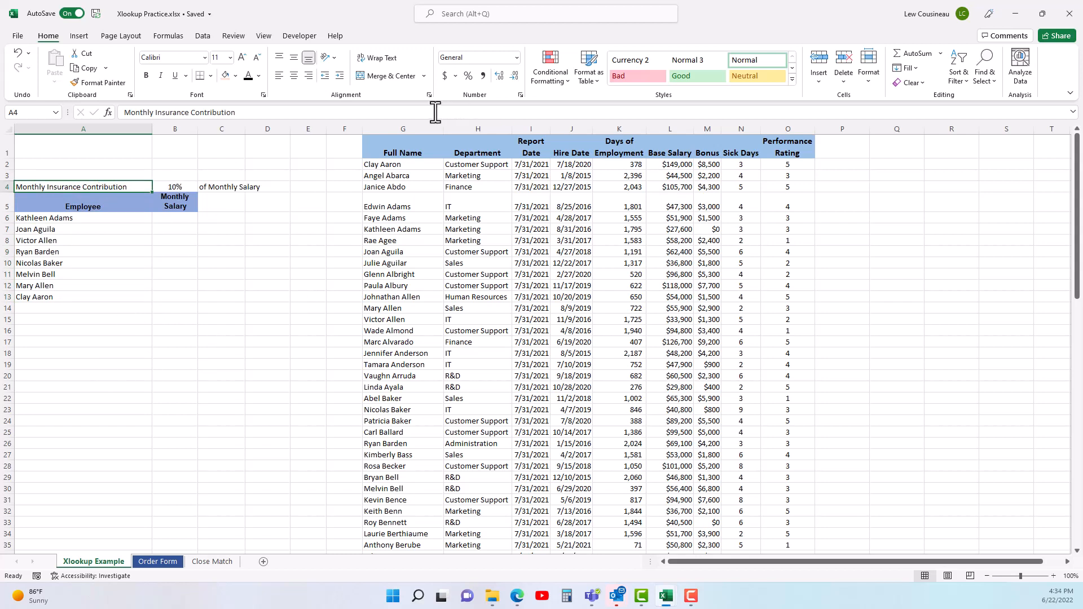
drag(404, 129, 787, 129)
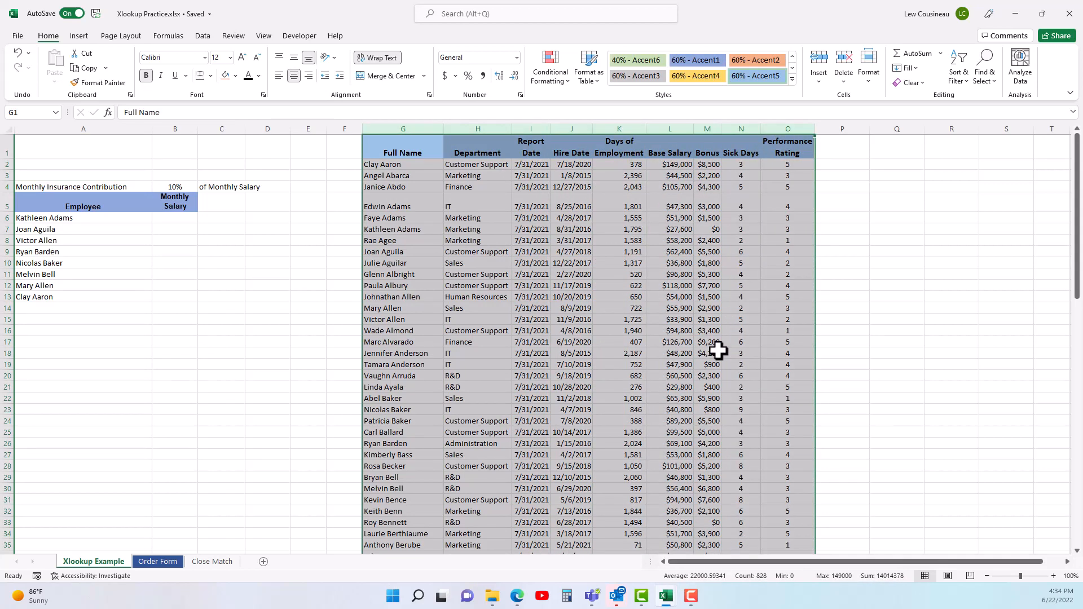
click(674, 164)
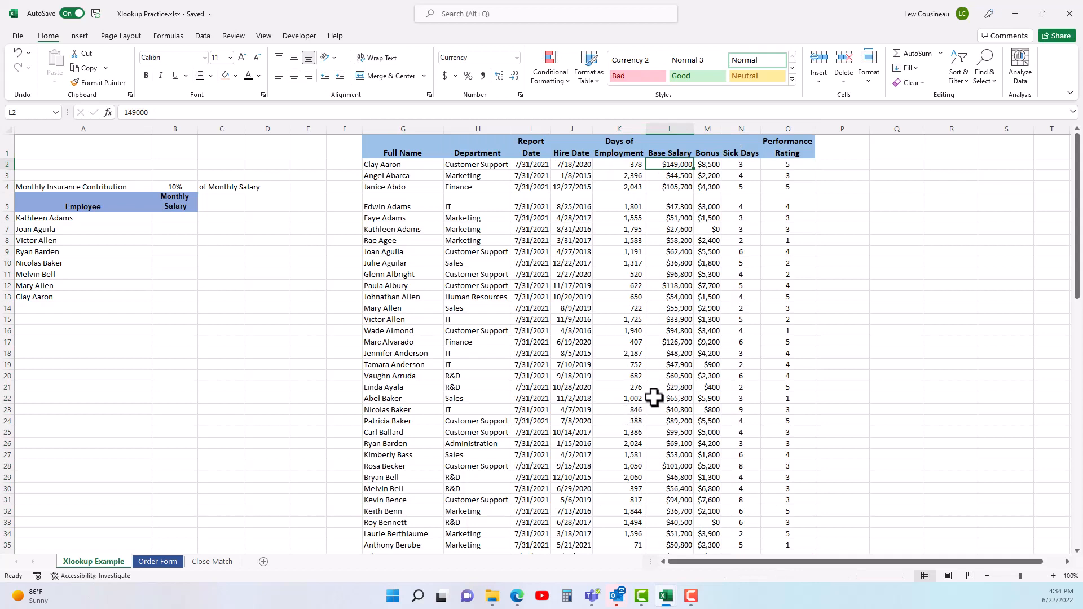
click(159, 219)
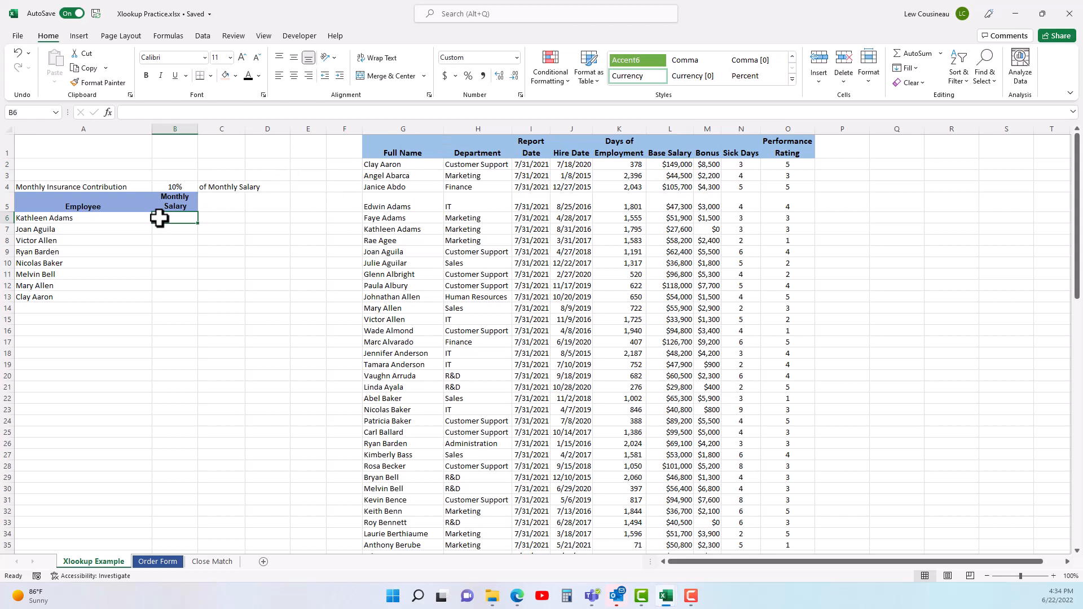
click(174, 186)
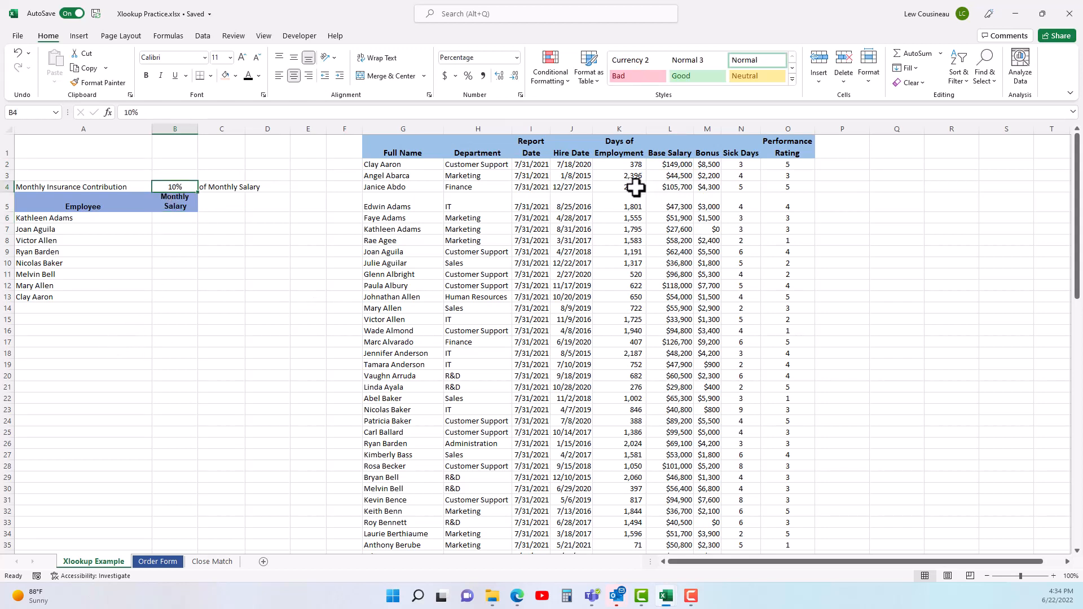
click(634, 186)
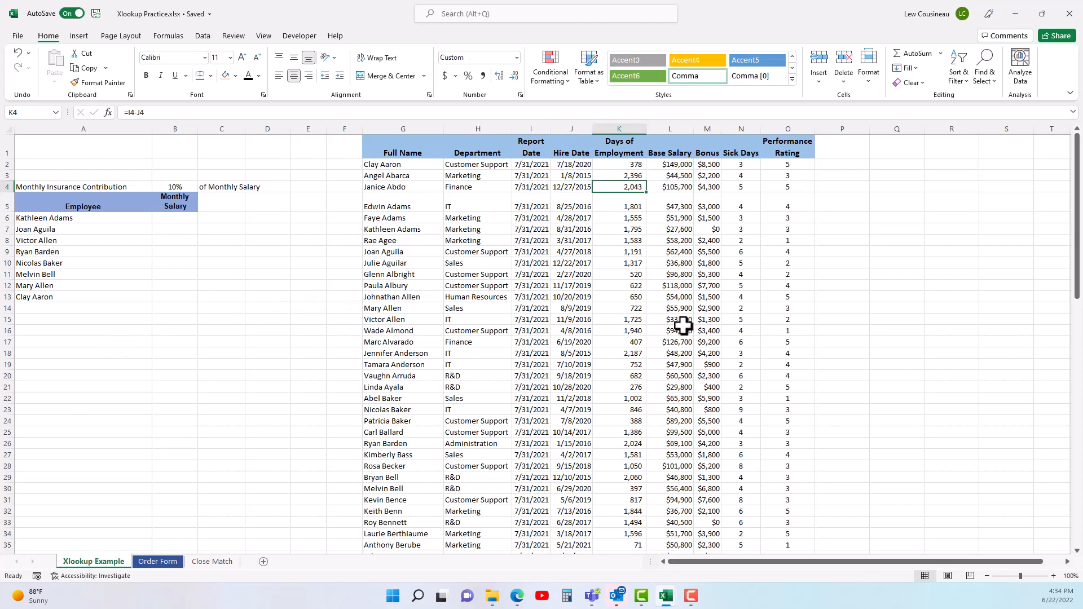
click(188, 220)
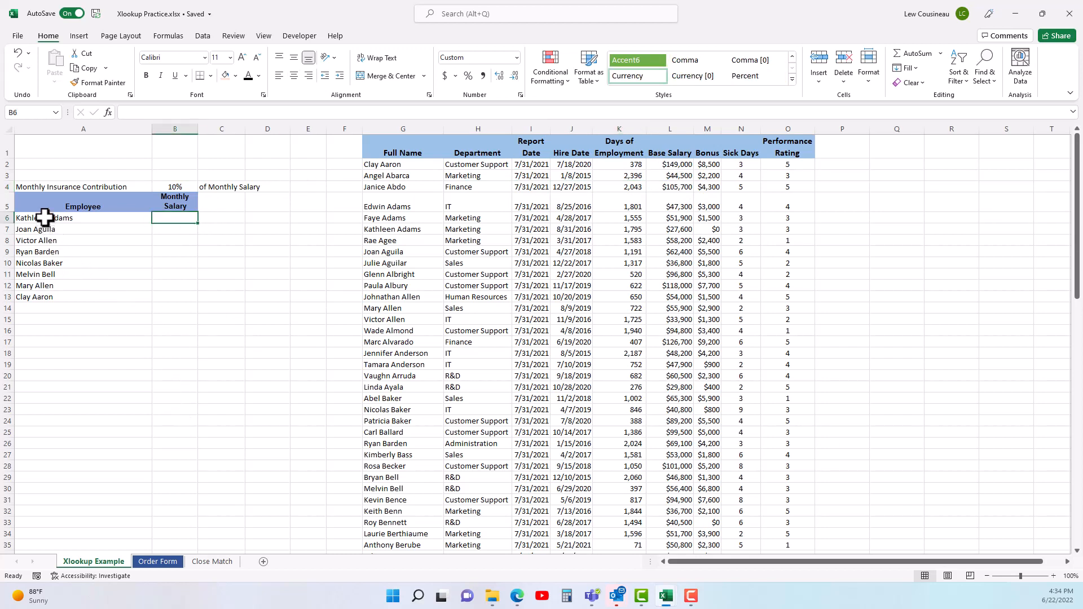
click(44, 217)
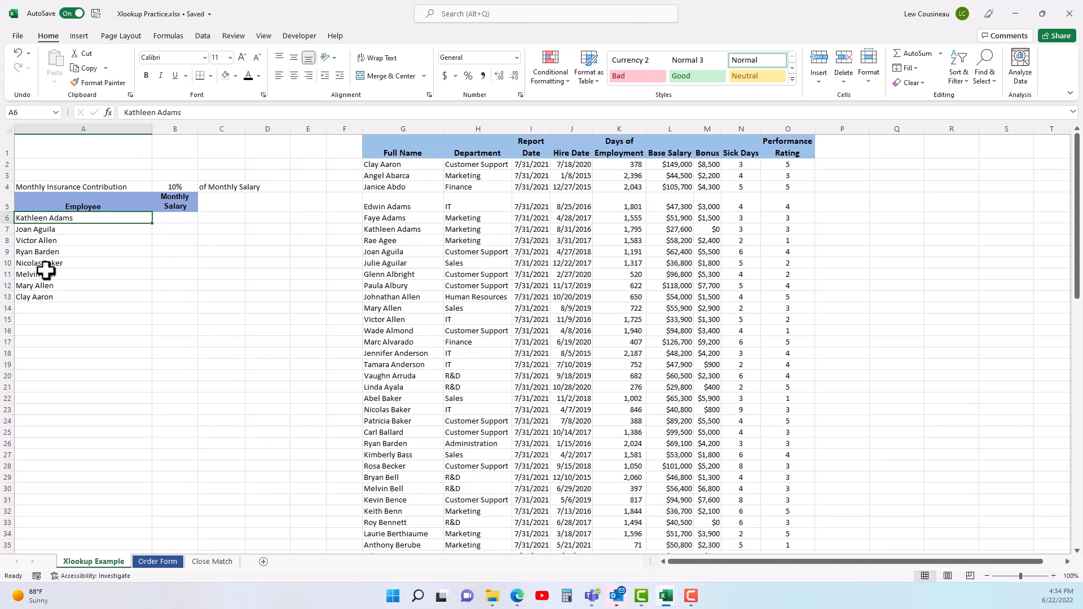
Step: Switch to the e02c1FurnitureSales_LastFirst workbook and examine the client orders and the SKU, description and price table
click(664, 599)
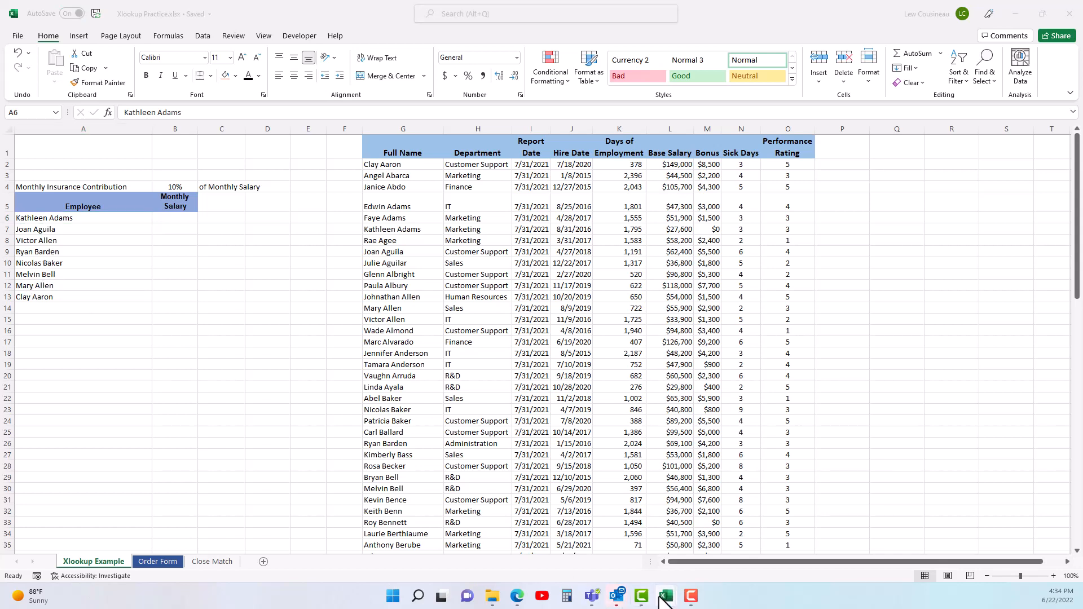
click(710, 562)
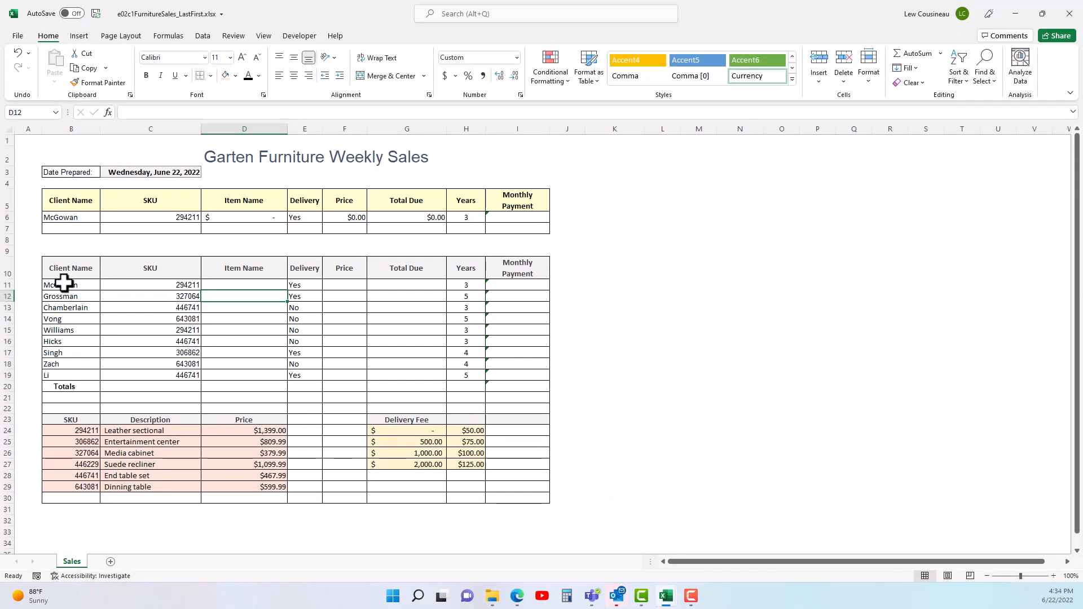
drag(60, 285, 53, 367)
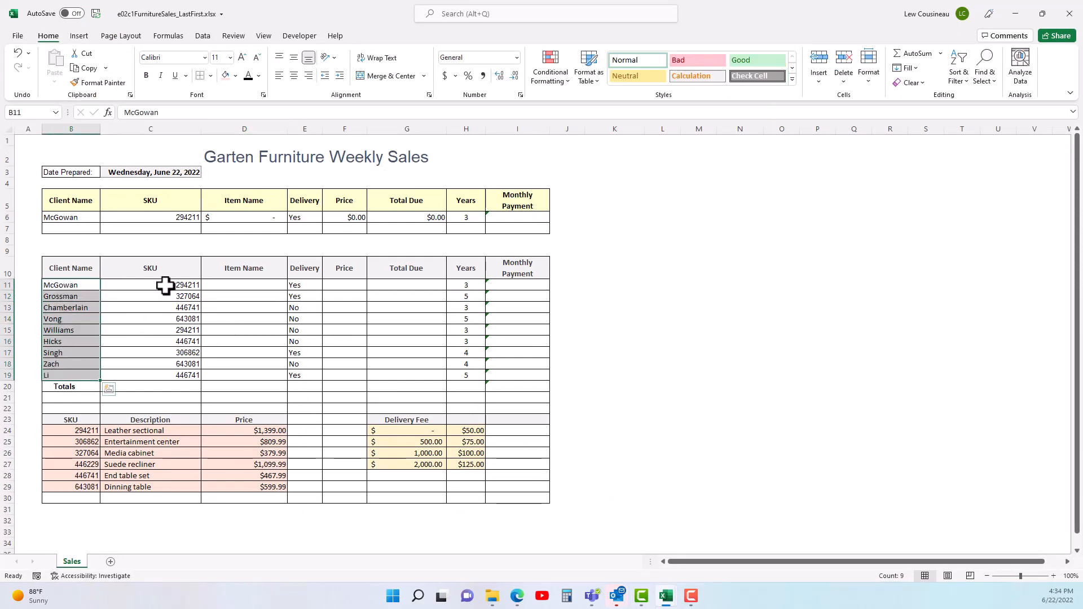
drag(164, 285, 165, 377)
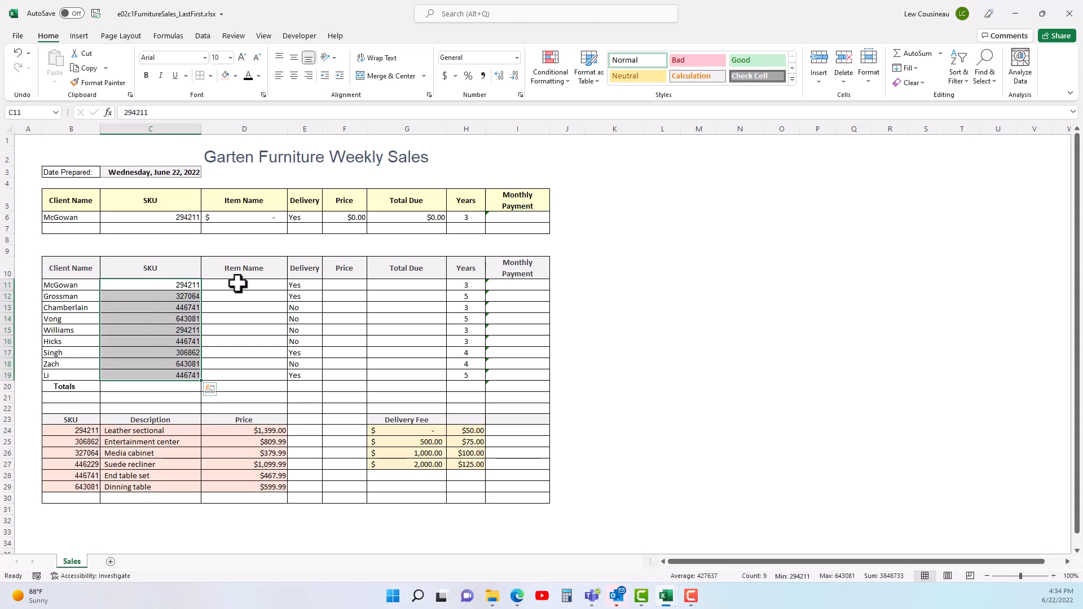
drag(237, 285, 235, 373)
drag(346, 283, 349, 371)
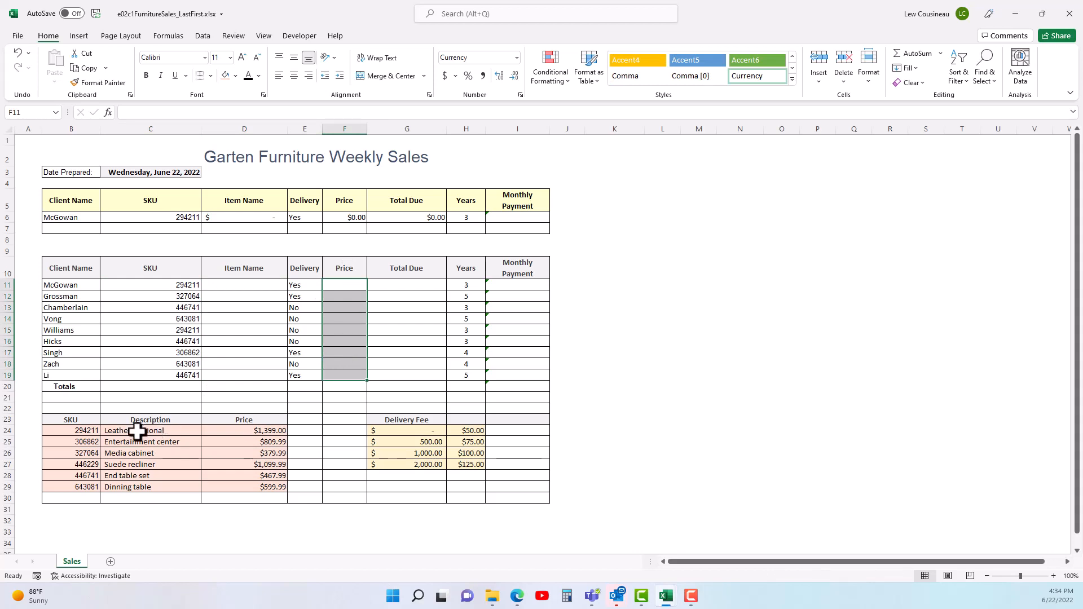
drag(82, 421, 263, 488)
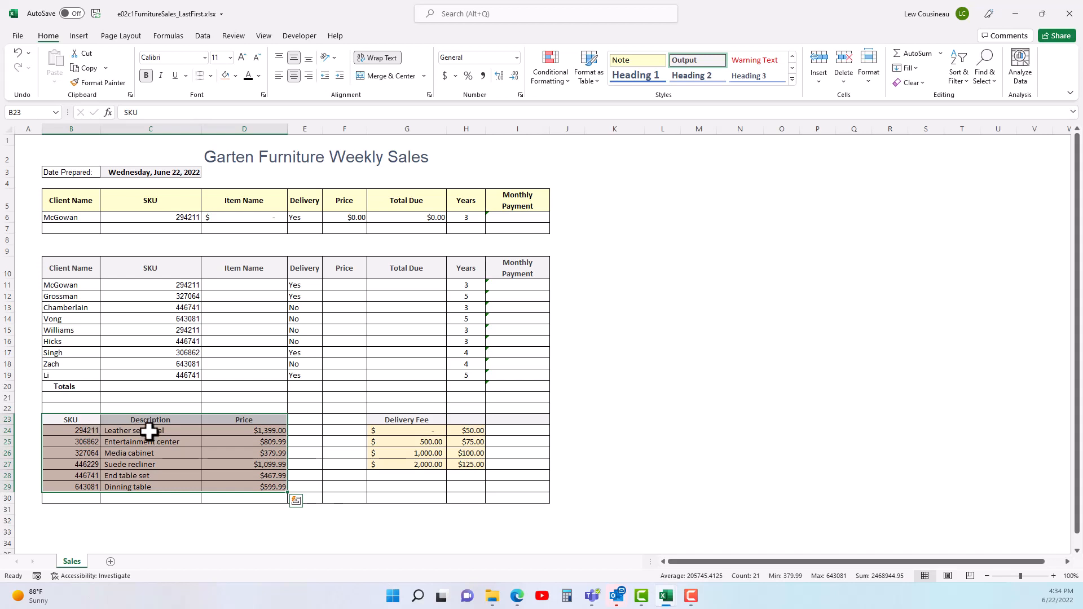
click(149, 432)
click(256, 431)
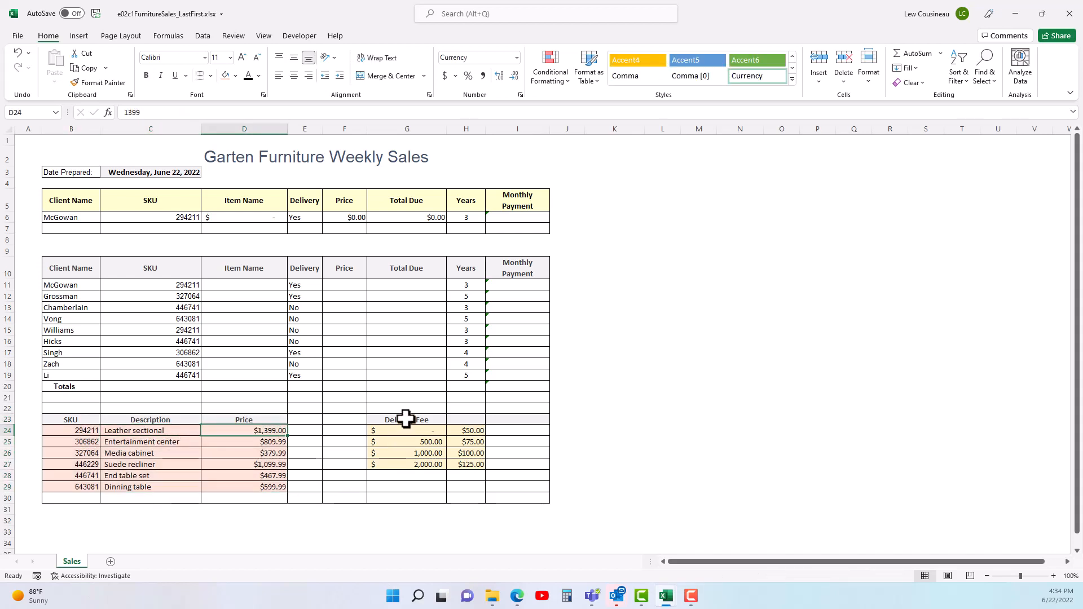
Step: Examine the Delivery Fee table against the Total Due column, and the order SKUs against the item descriptions
drag(391, 281, 394, 366)
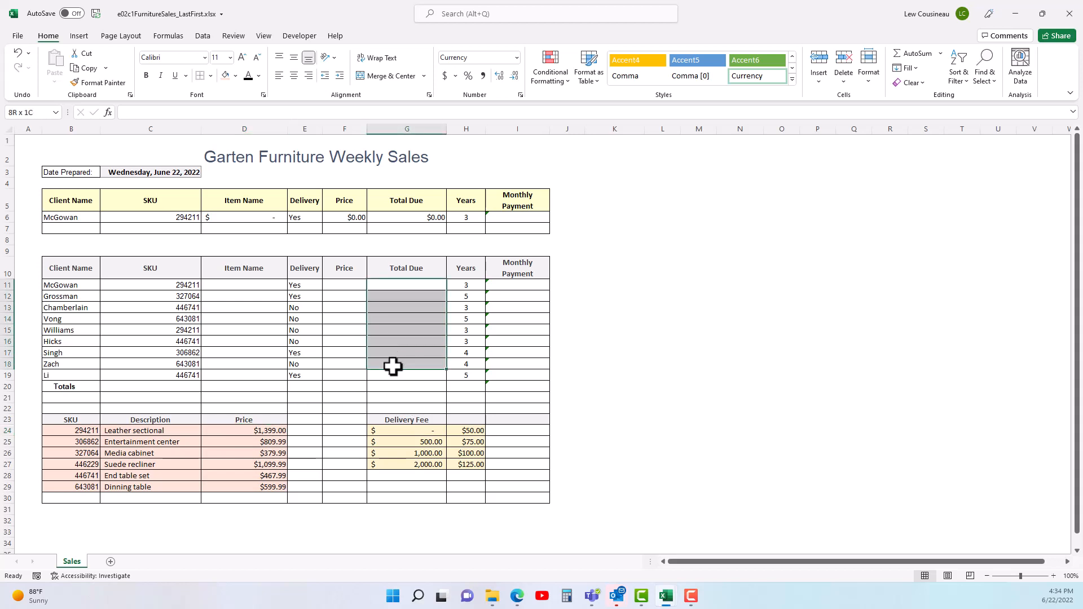
drag(406, 431, 451, 457)
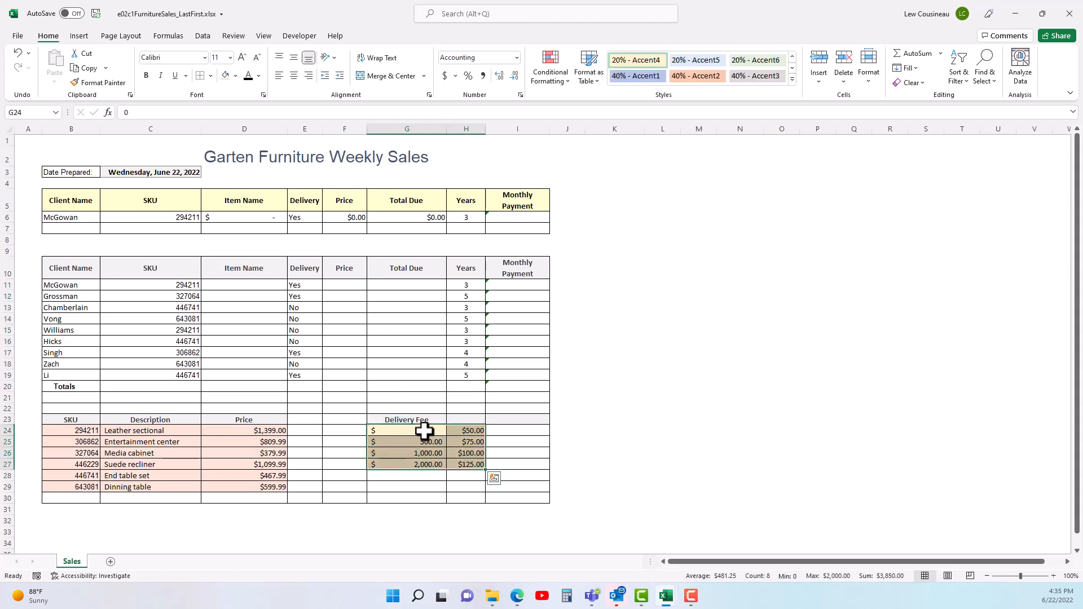
click(477, 431)
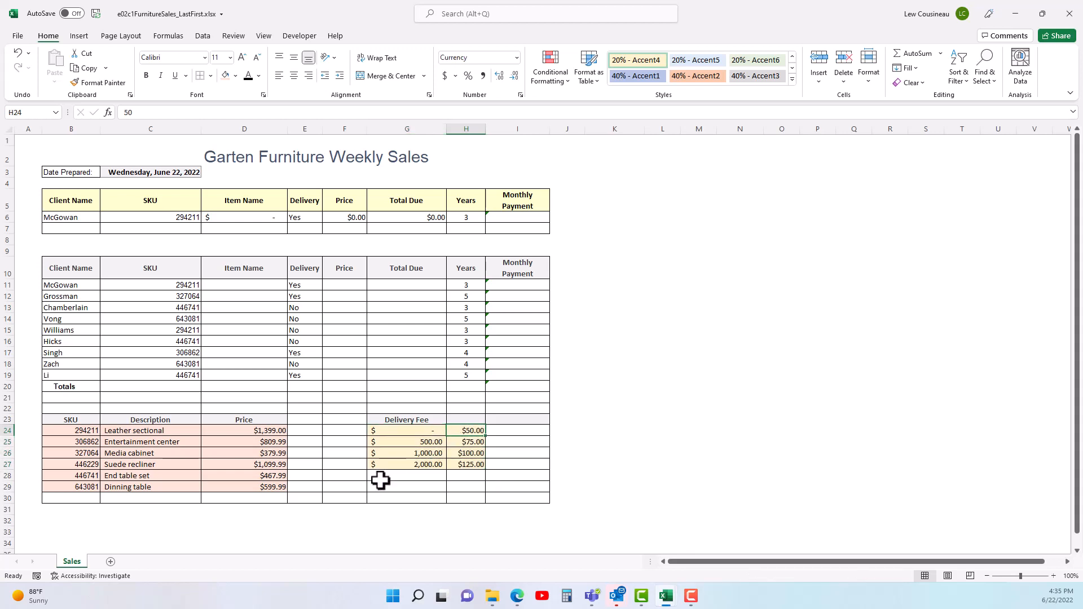
click(431, 441)
click(445, 451)
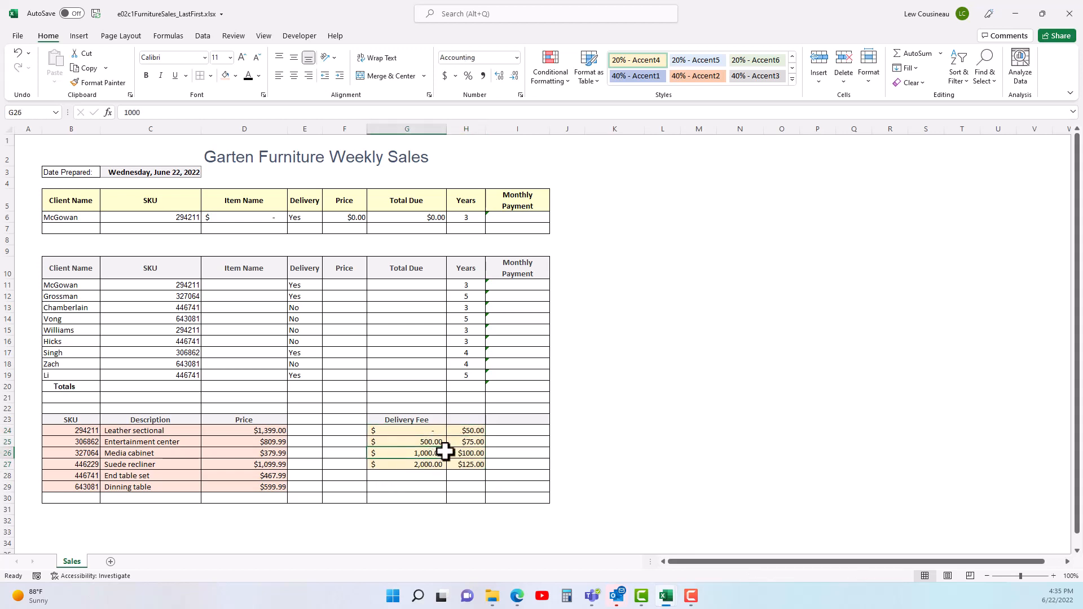
click(478, 442)
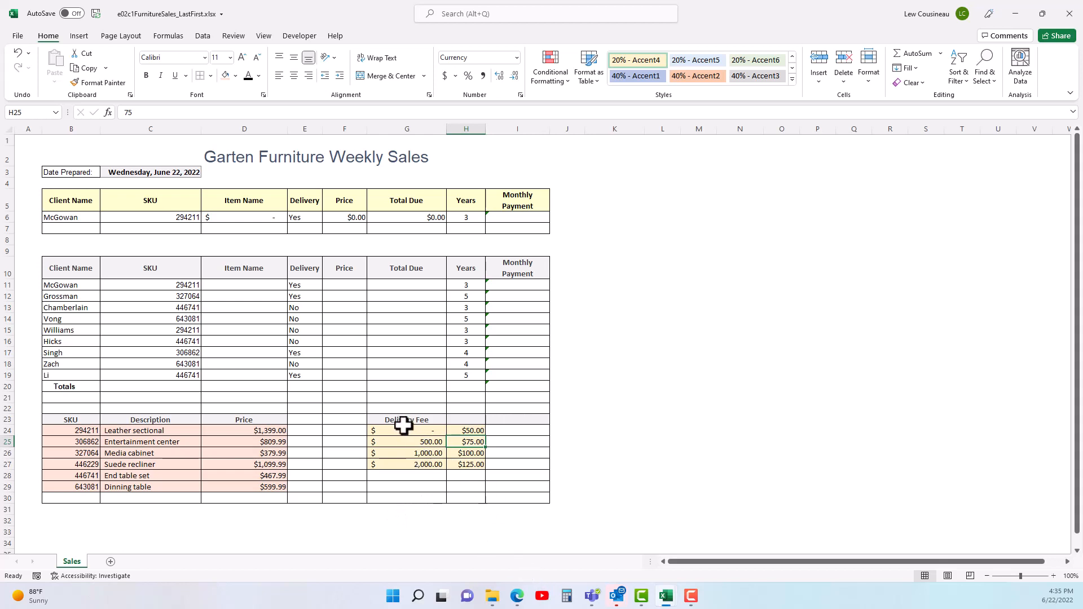
drag(403, 426, 471, 464)
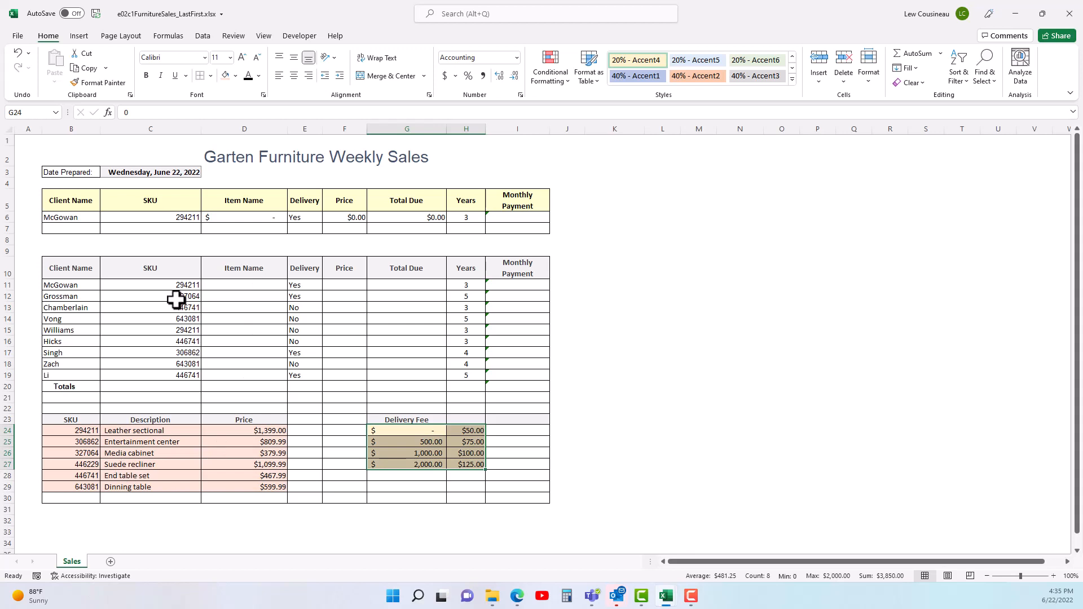
click(177, 286)
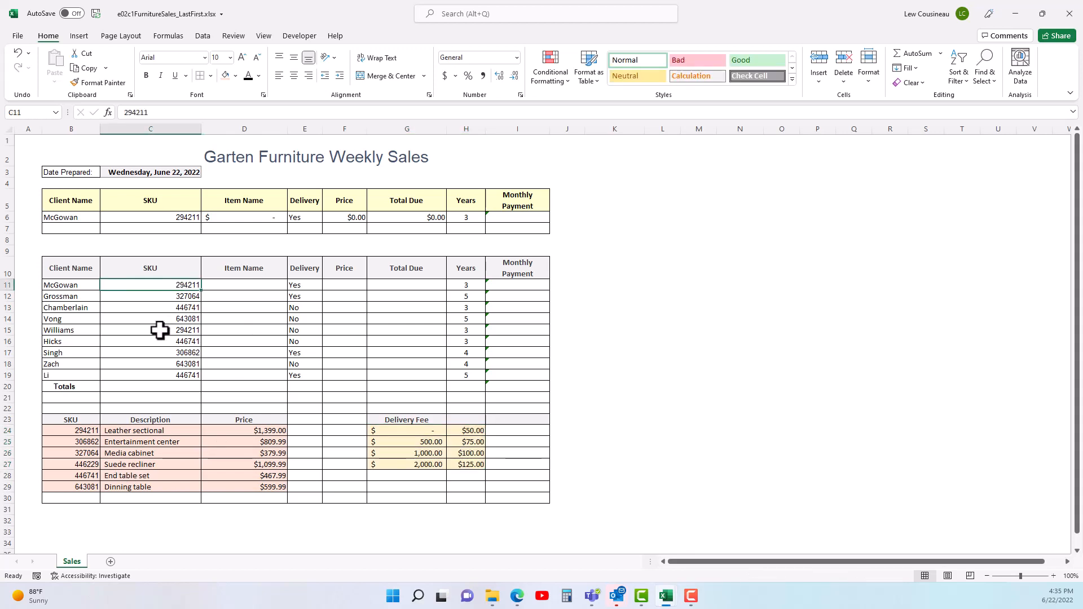
drag(133, 429, 136, 484)
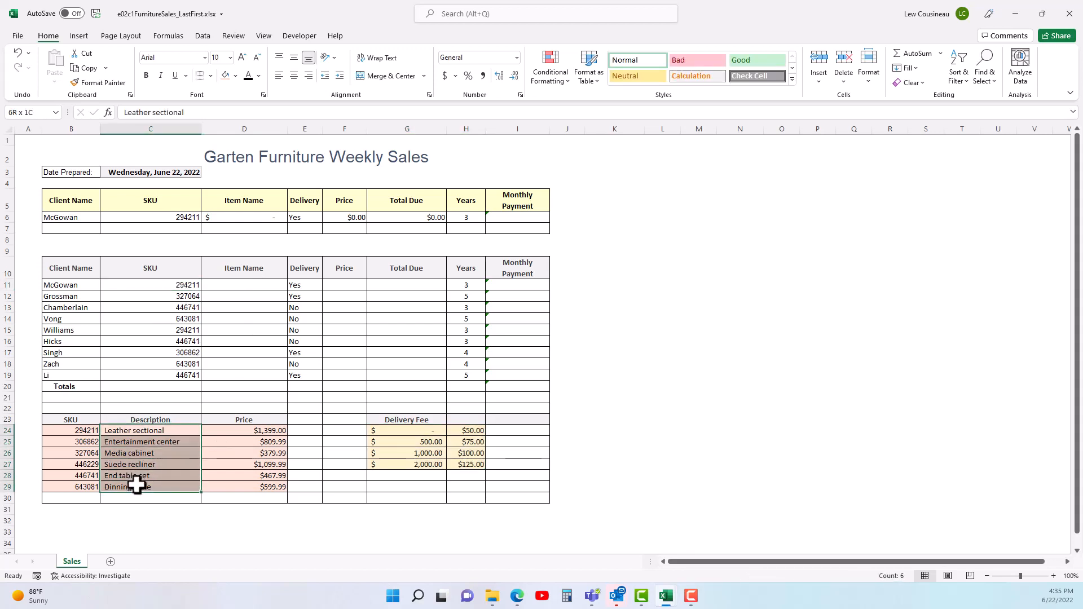
click(246, 287)
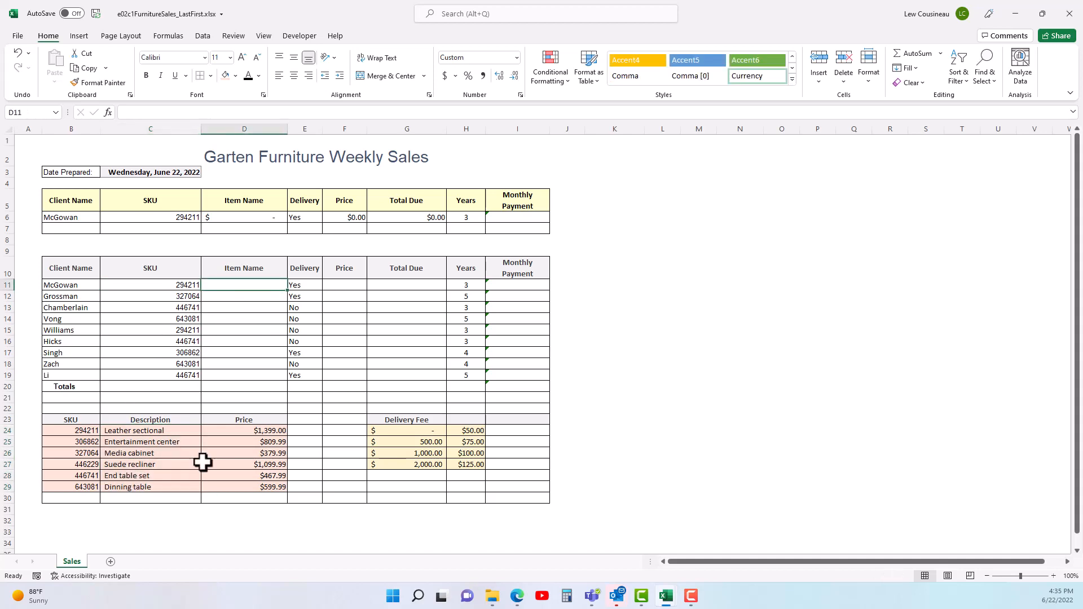
Step: Return to the Xlookup Practice workbook and start a VLOOKUP formula in B6 with A6 as the lookup value
click(1018, 13)
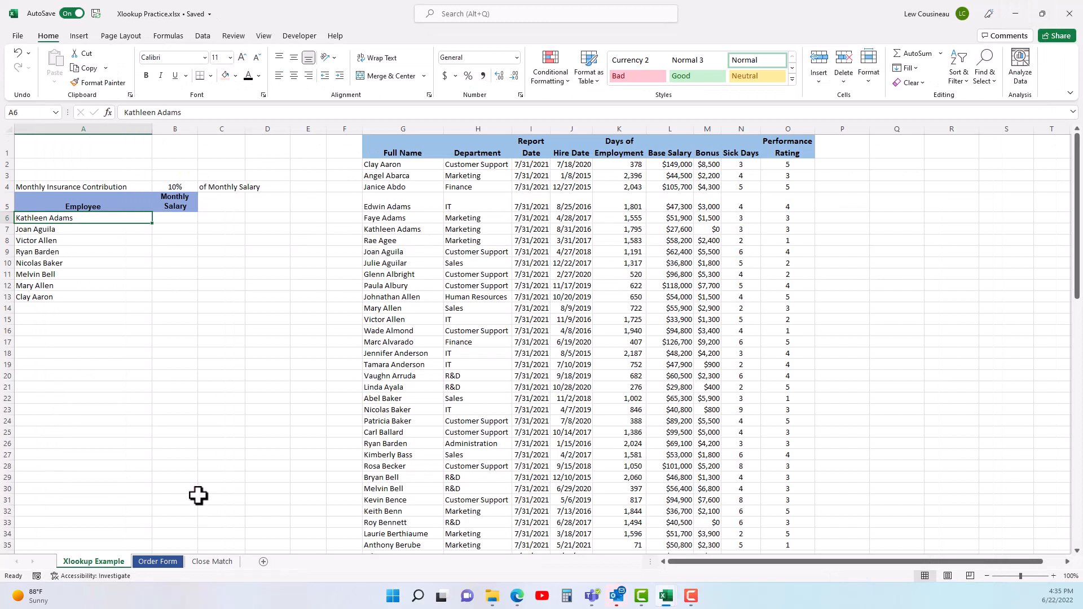
click(175, 226)
click(174, 221)
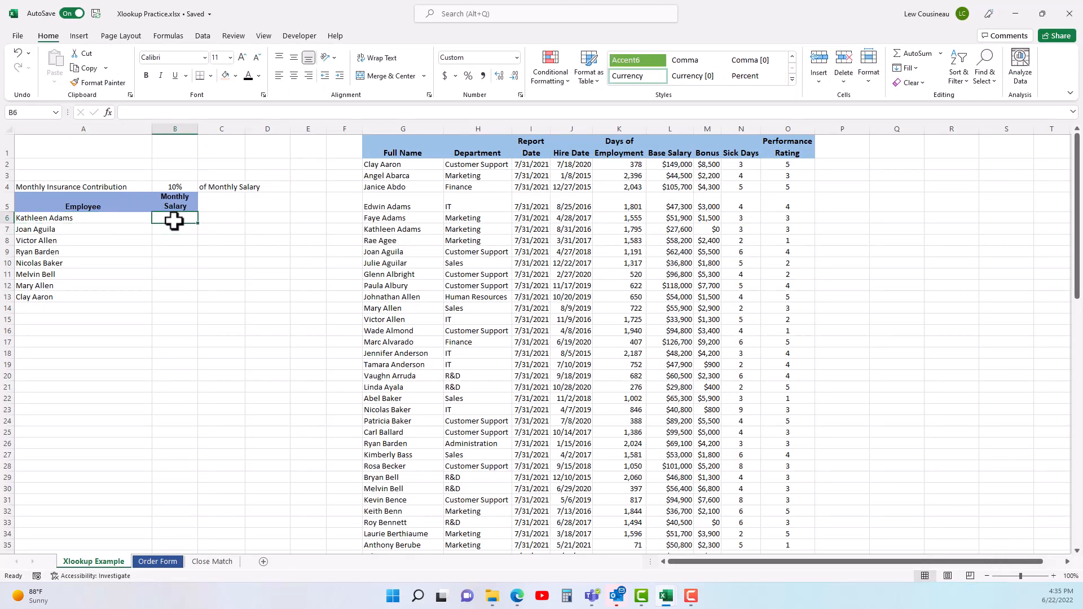
text(=vl)
key(Tab)
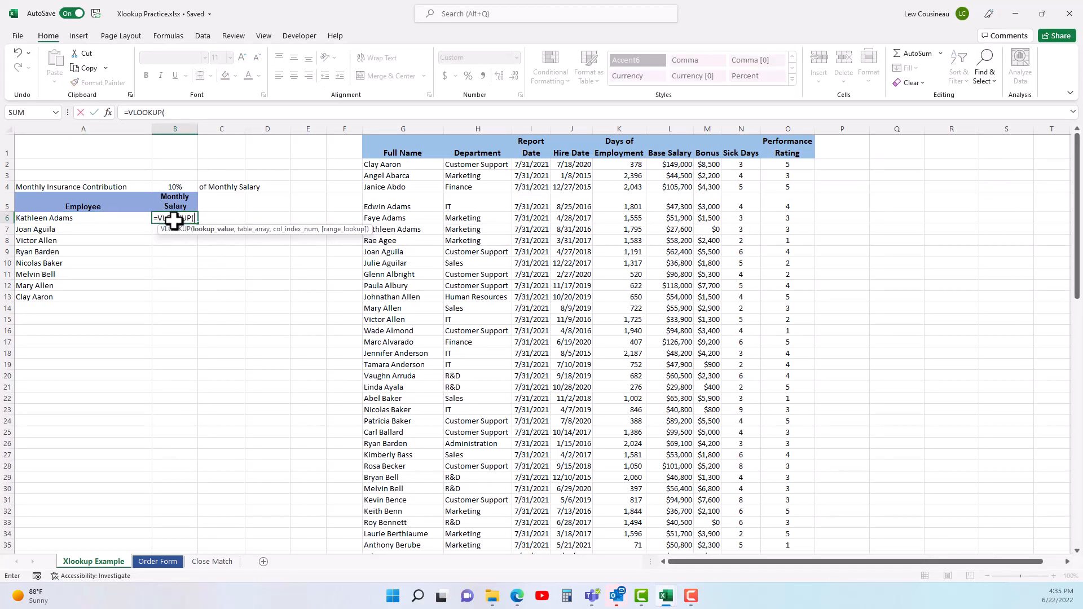
click(93, 217)
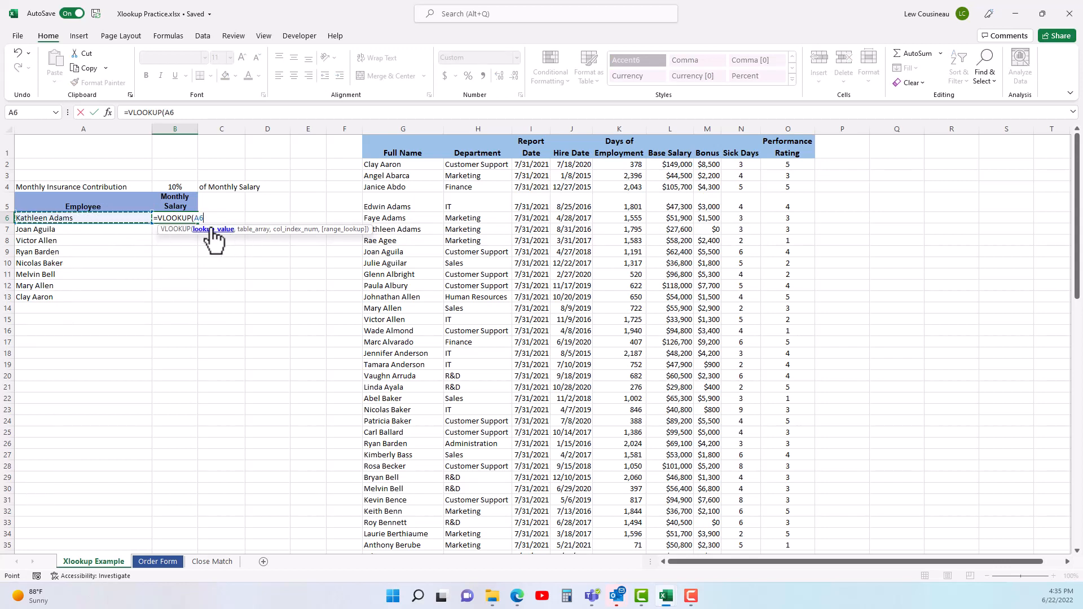
text(,)
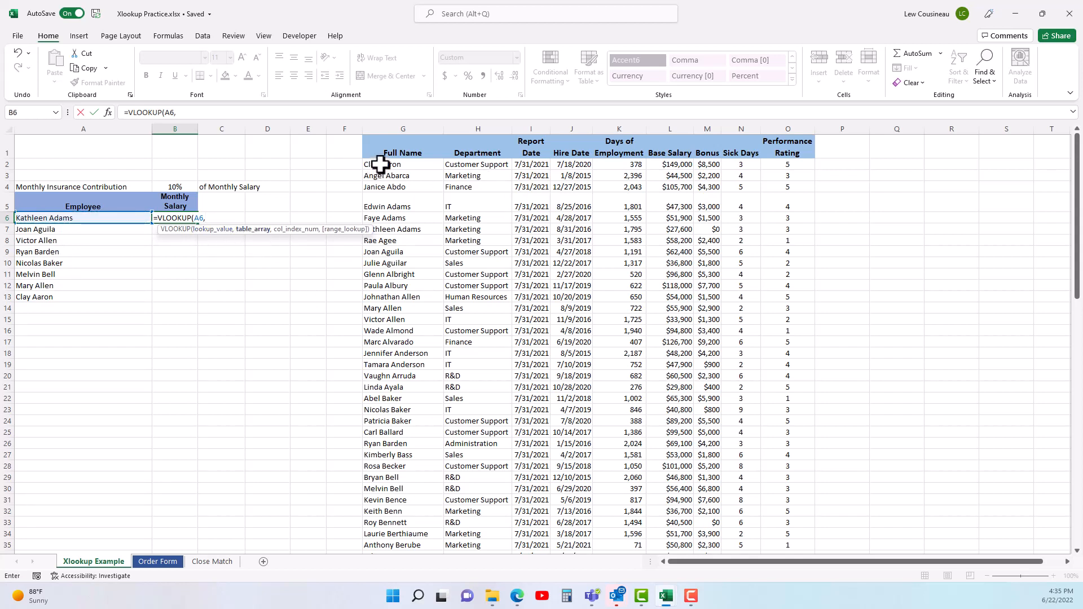
Step: Set the VLOOKUP table array to the employee data G2:O92 as the absolute reference $G$2:$O$92
drag(379, 164, 855, 488)
drag(1078, 499, 1080, 205)
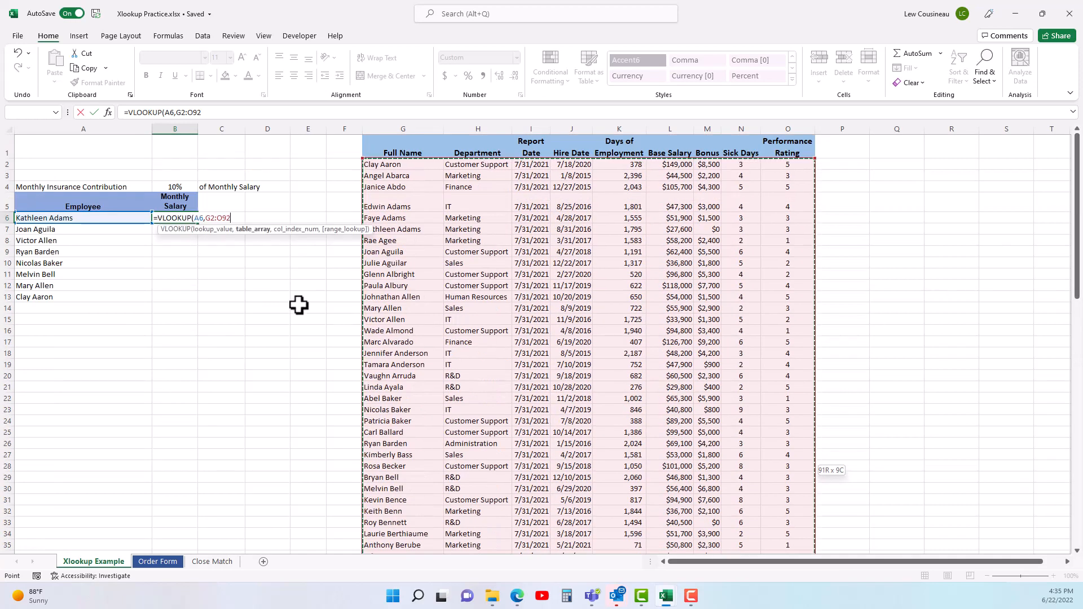
key(F4)
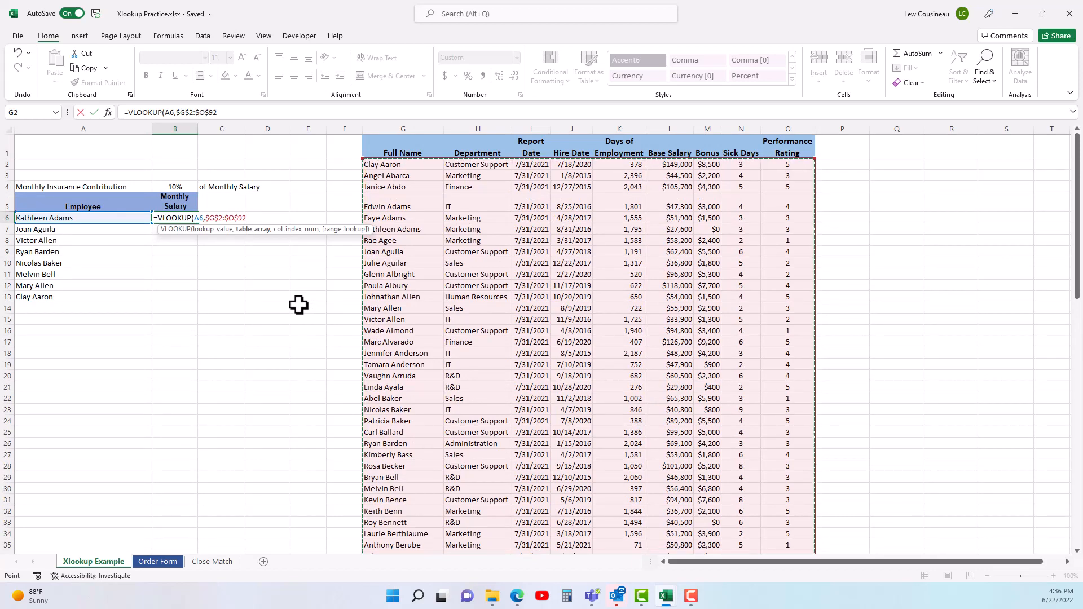
Step: Complete the VLOOKUP in B6 with column index 6 and False for an exact match
text(,6)
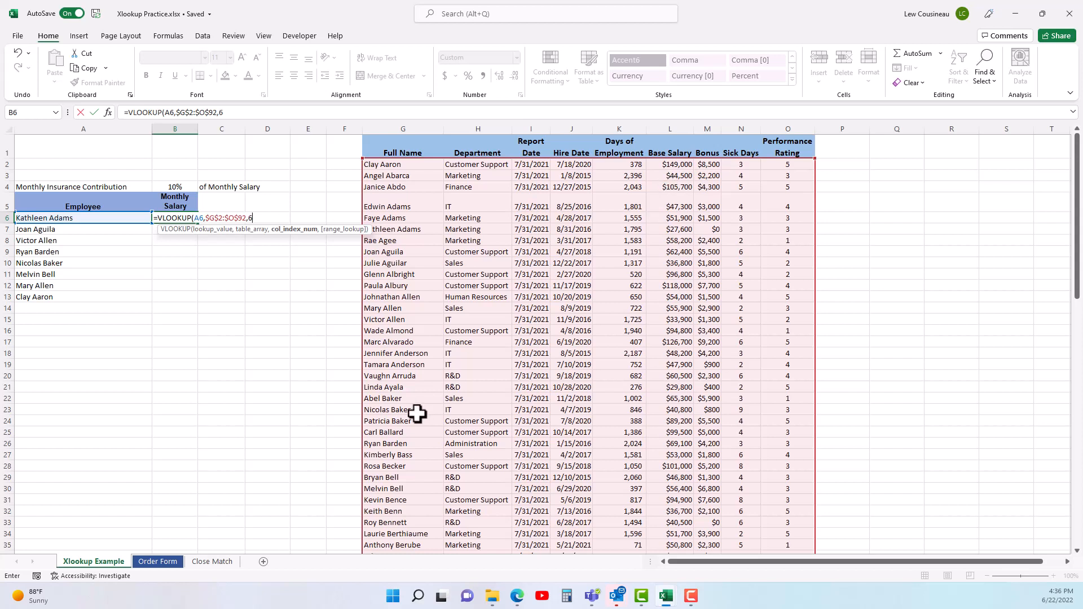
text(,False)
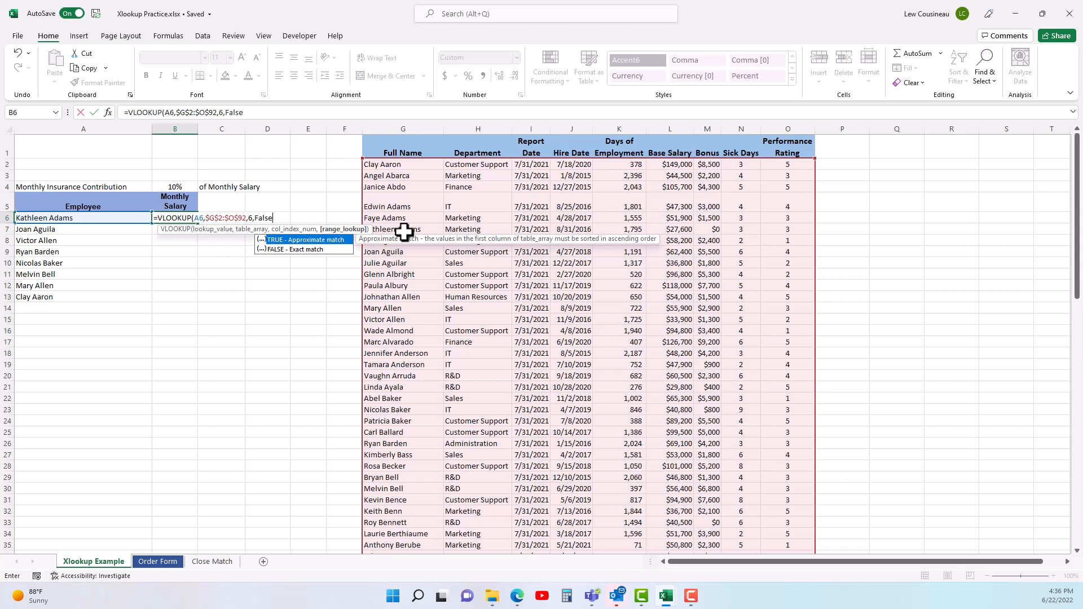
text())
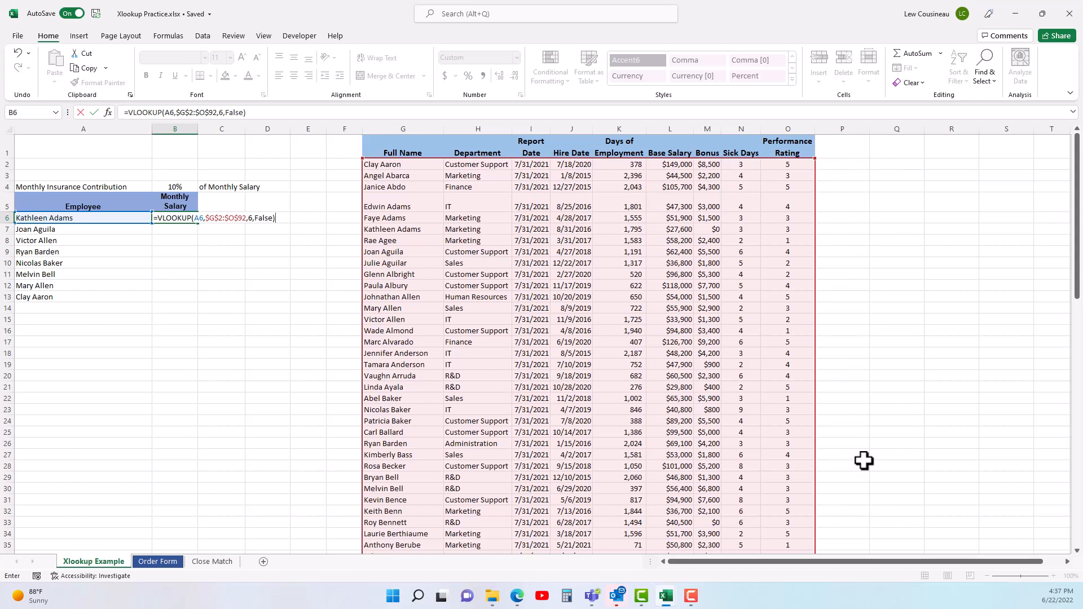
Step: Examine the Hire Date and Base Salary columns against the column index argument of the VLOOKUP in B6
click(577, 125)
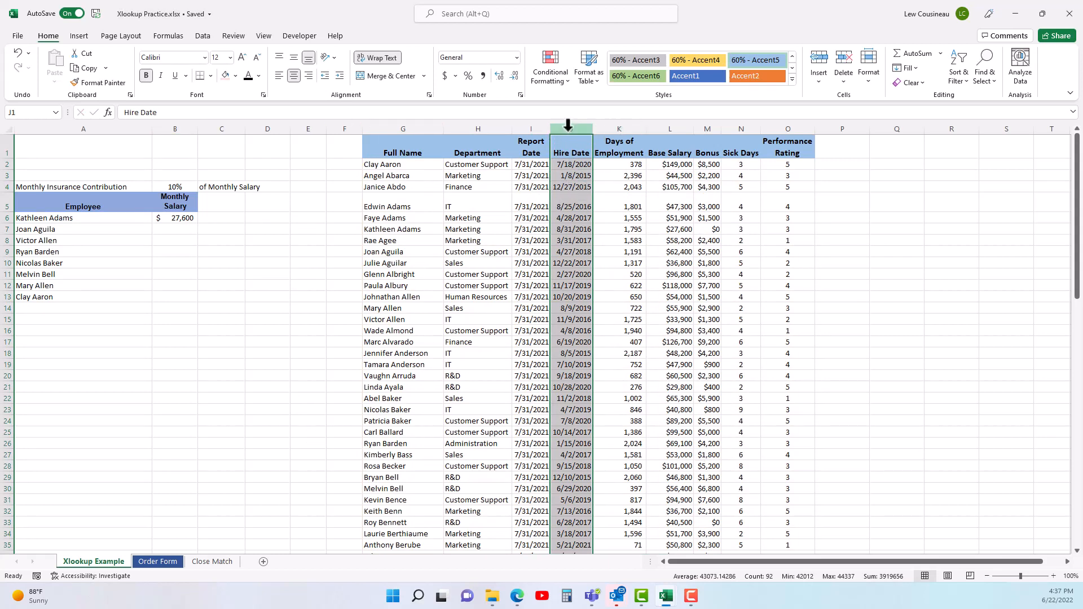
drag(671, 147, 663, 348)
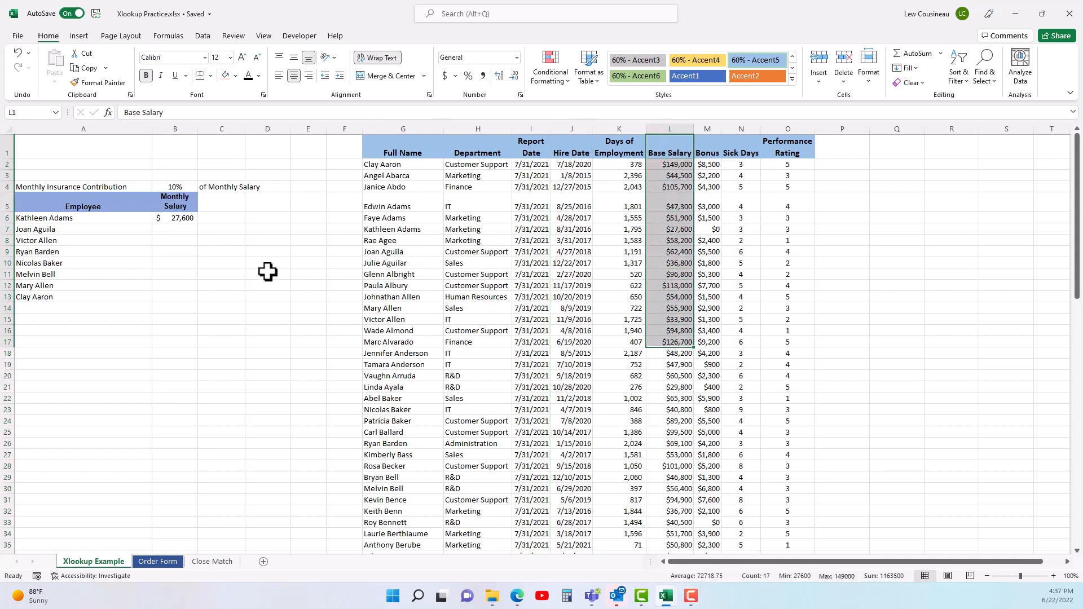
double_click(190, 218)
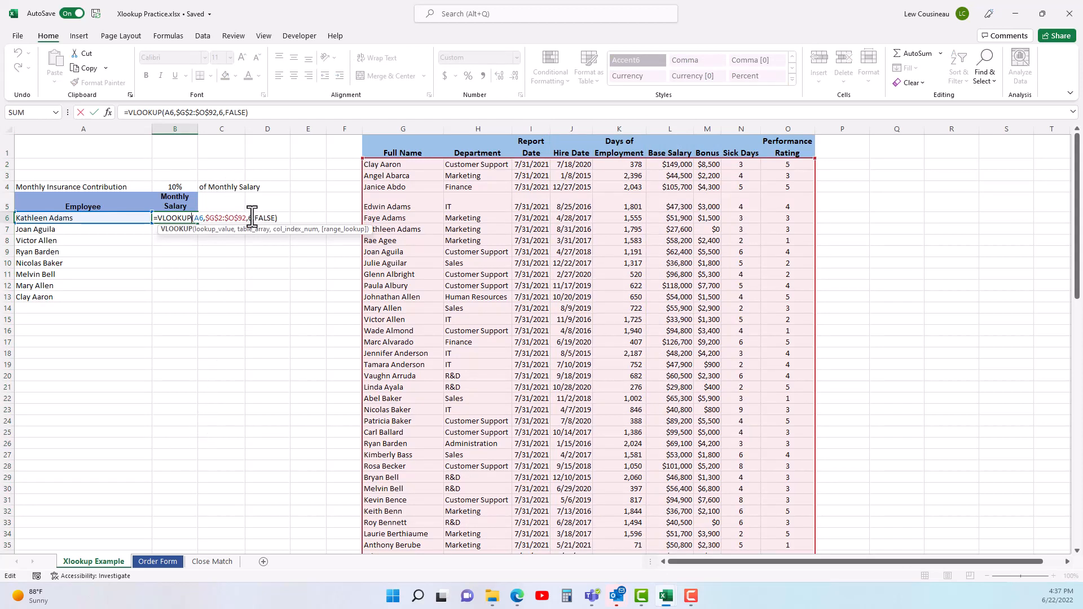
double_click(251, 219)
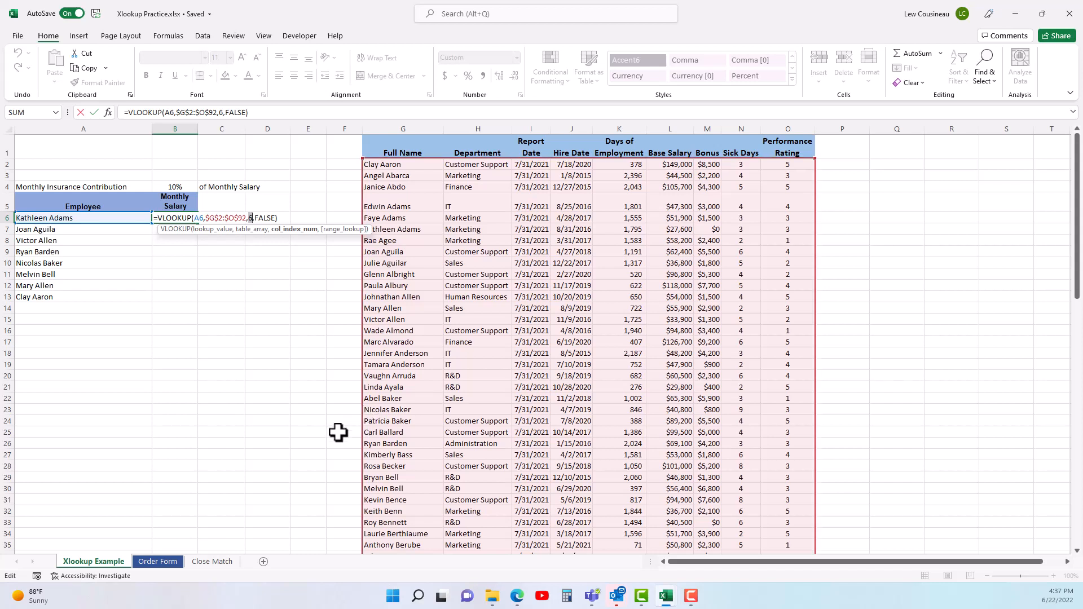
key(ctrl+Return)
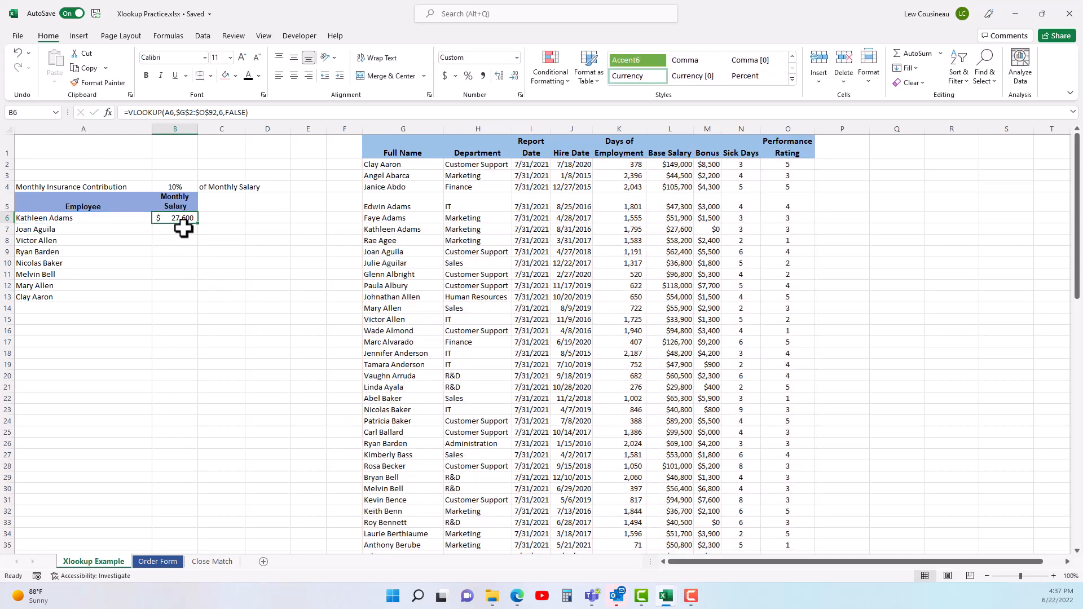
Step: Replace the formula in B6 with an XLOOKUP using A6 as the lookup value and $G$2:$G$92 as the lookup array
text(=)
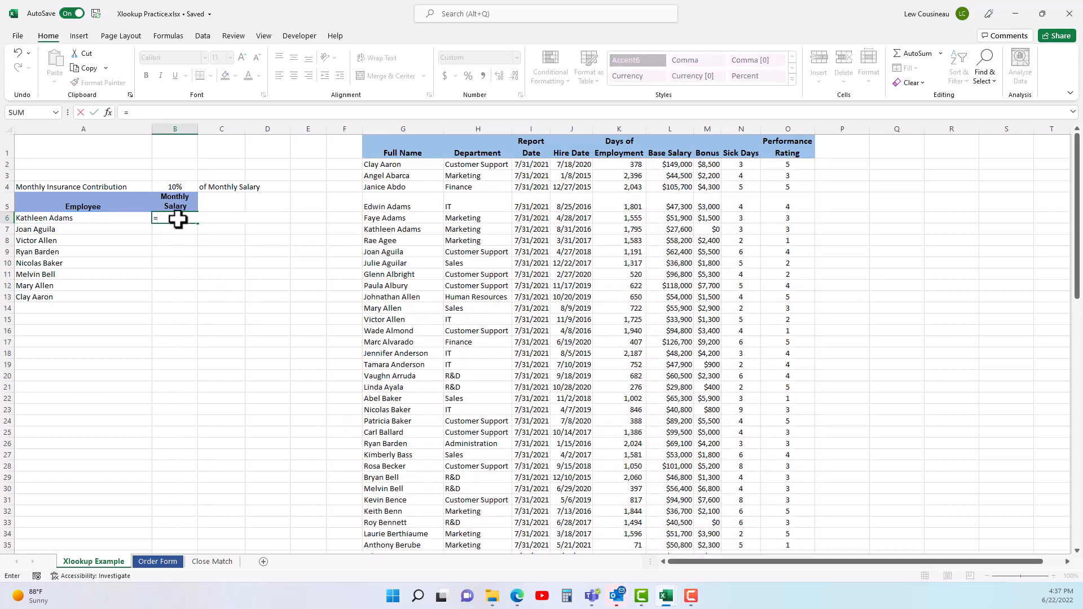
text(XLOOKUP()
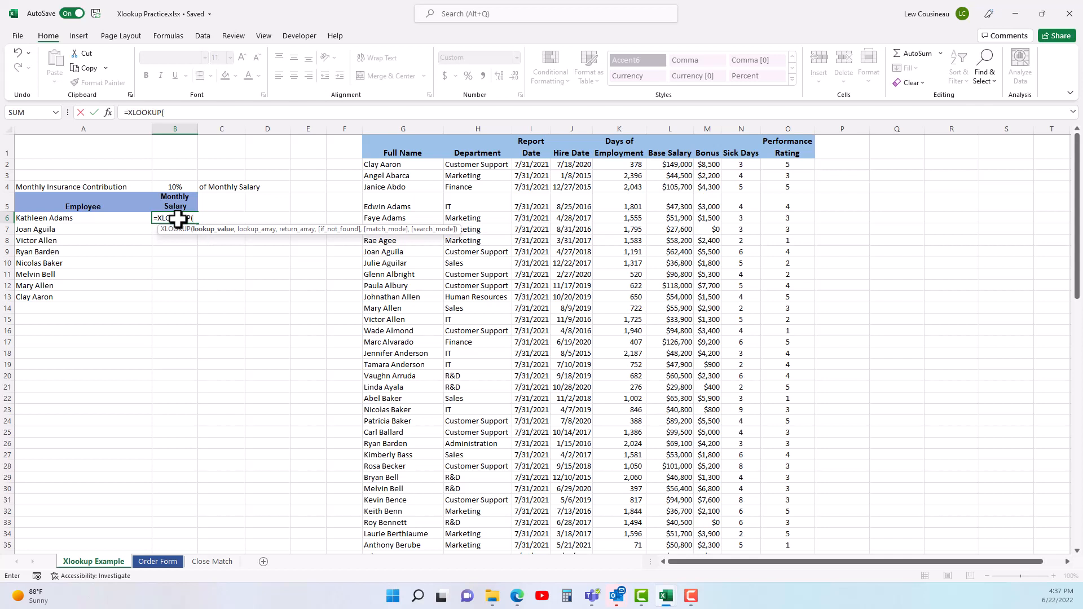
click(61, 216)
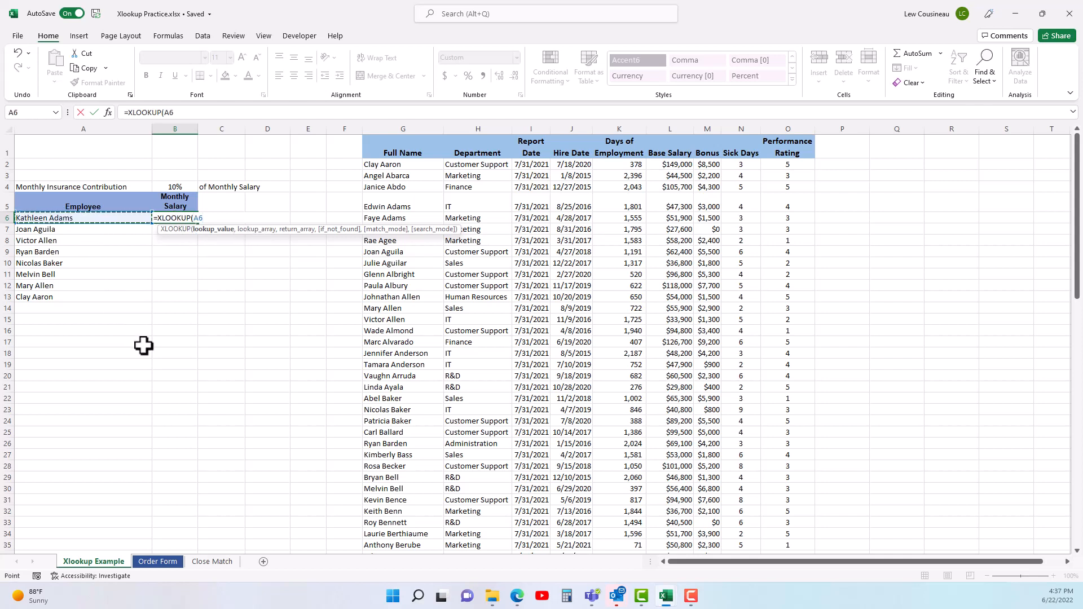
text(,)
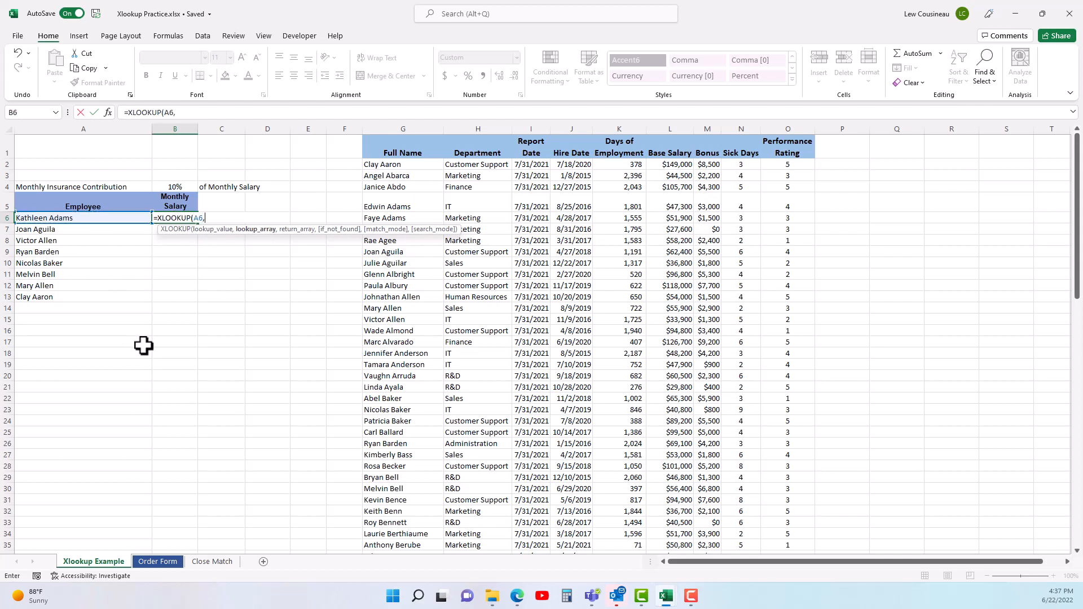
click(409, 164)
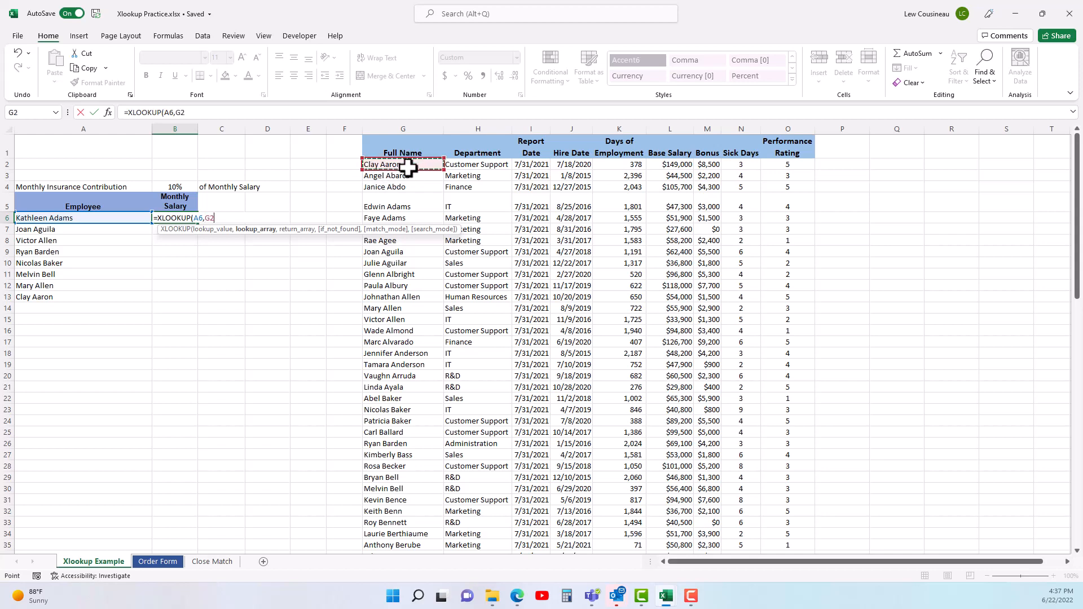
key(ctrl+shift+Down)
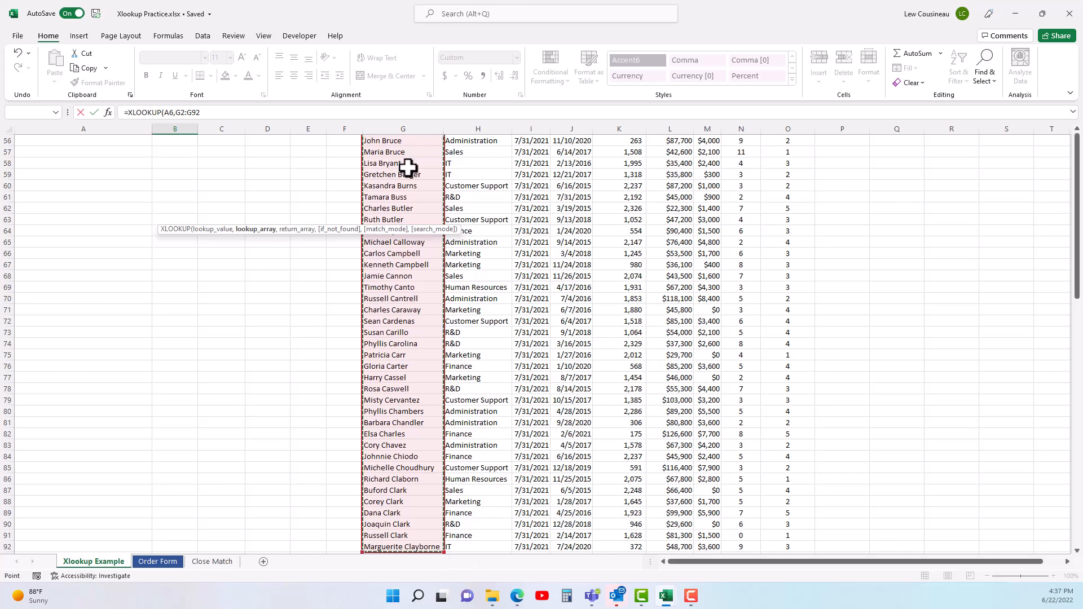
key(F4)
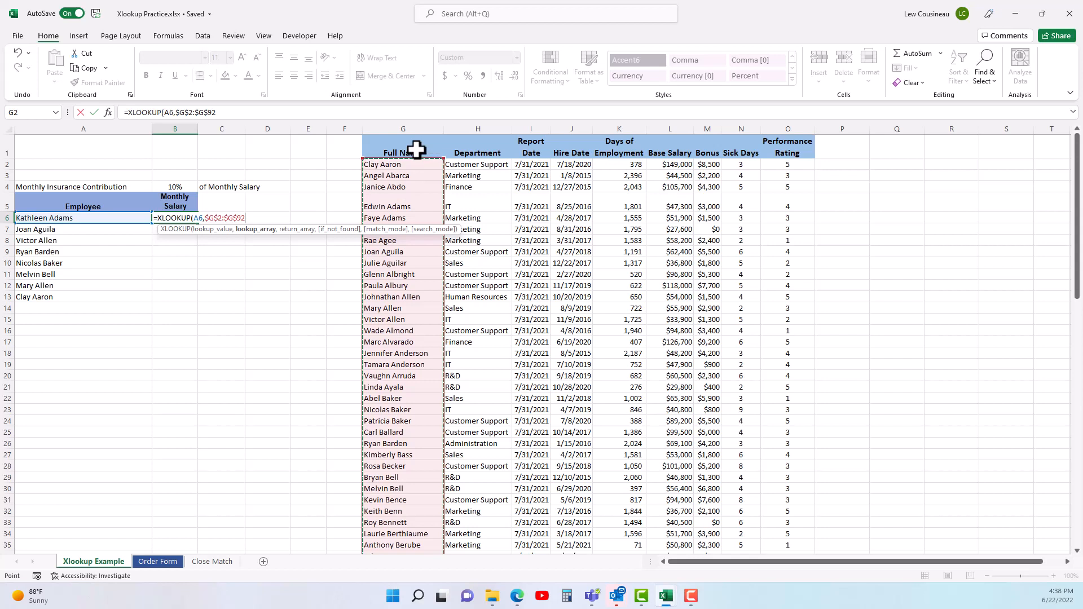
Step: Set the XLOOKUP return array to the Base Salary values as the absolute reference $L$2:$L$92
text(,)
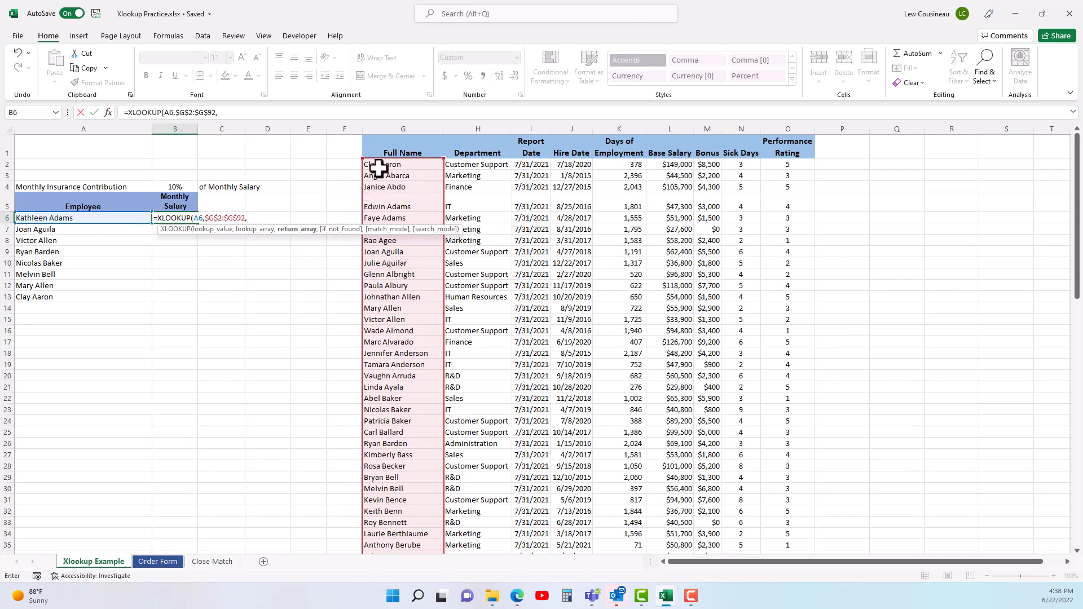
click(685, 167)
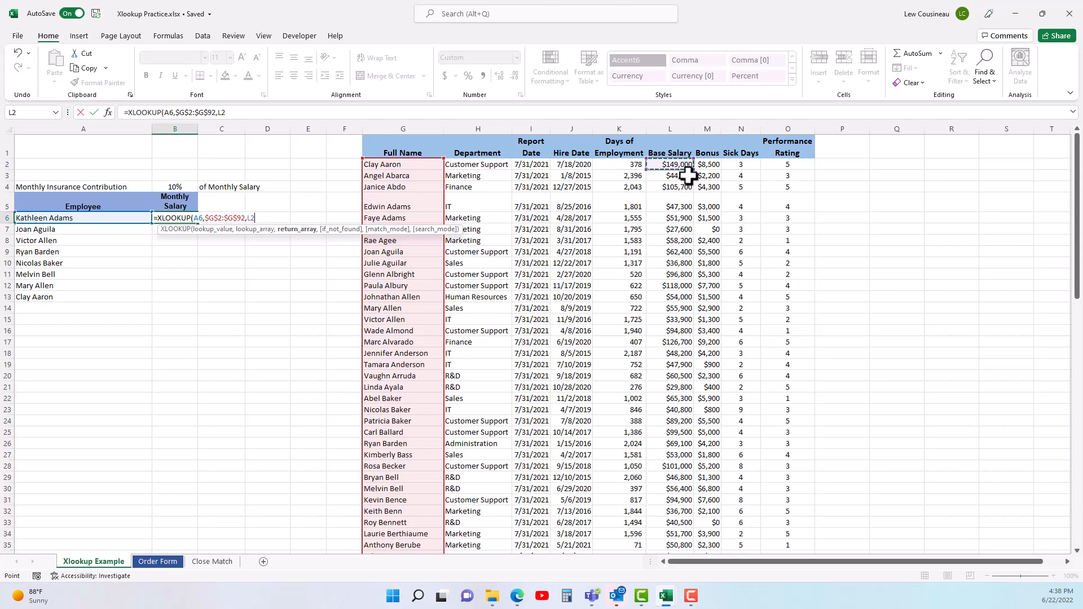
key(ctrl+shift+Down)
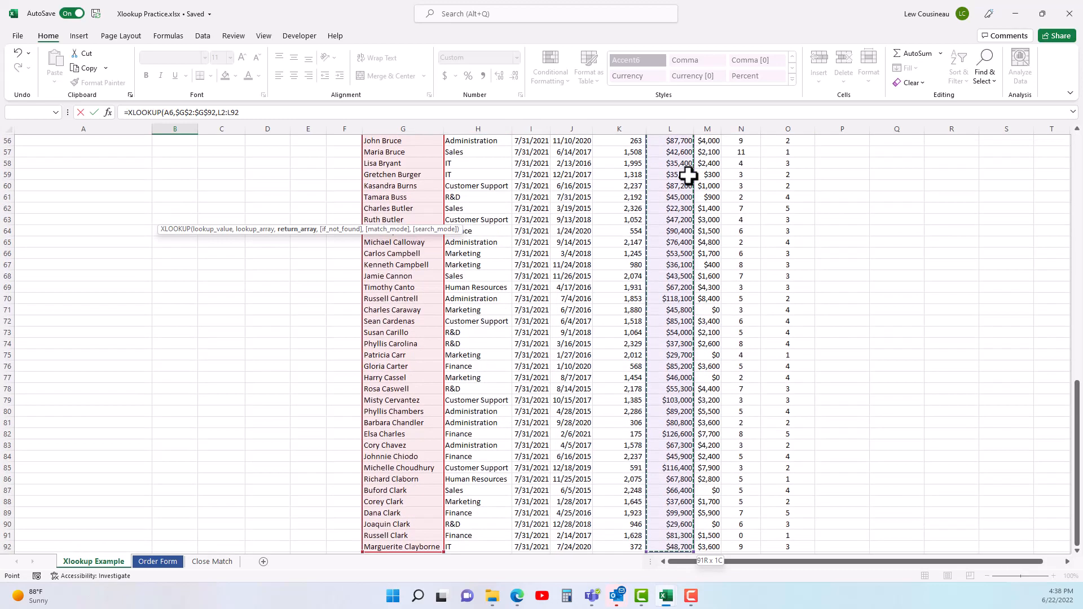
key(F4)
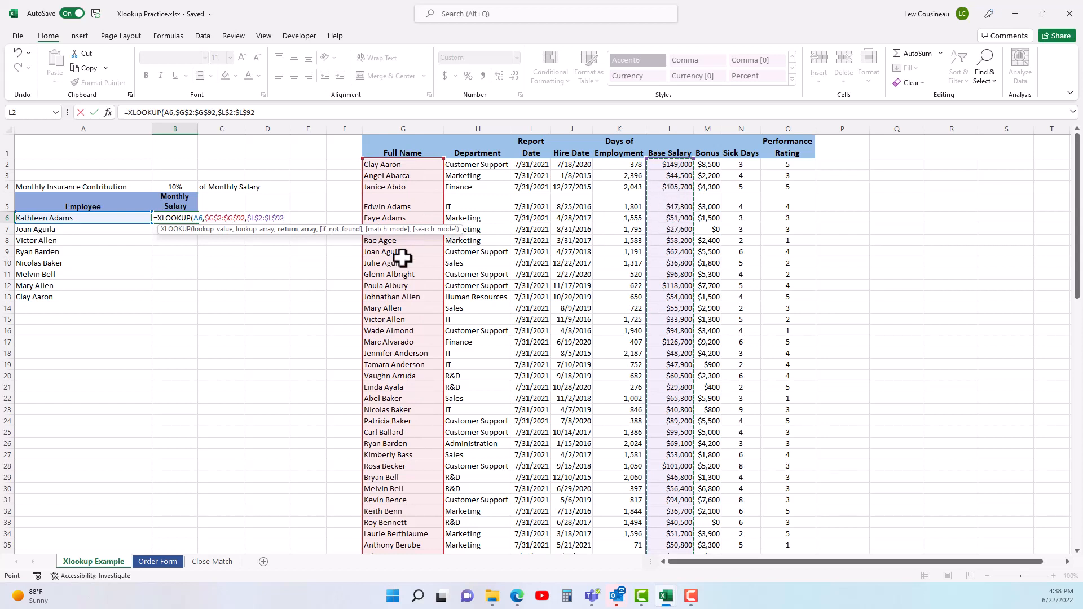
Step: Finish the XLOOKUP with "can't find" as the not-found text and match mode 0, and compare its result with the employee's table row
text(,)
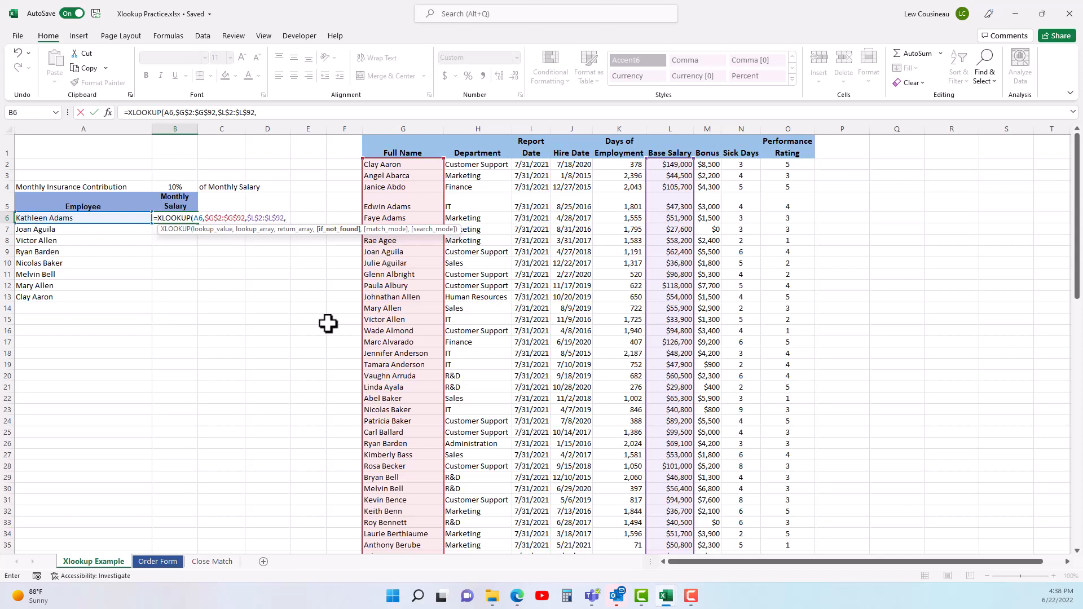
text("can't find")
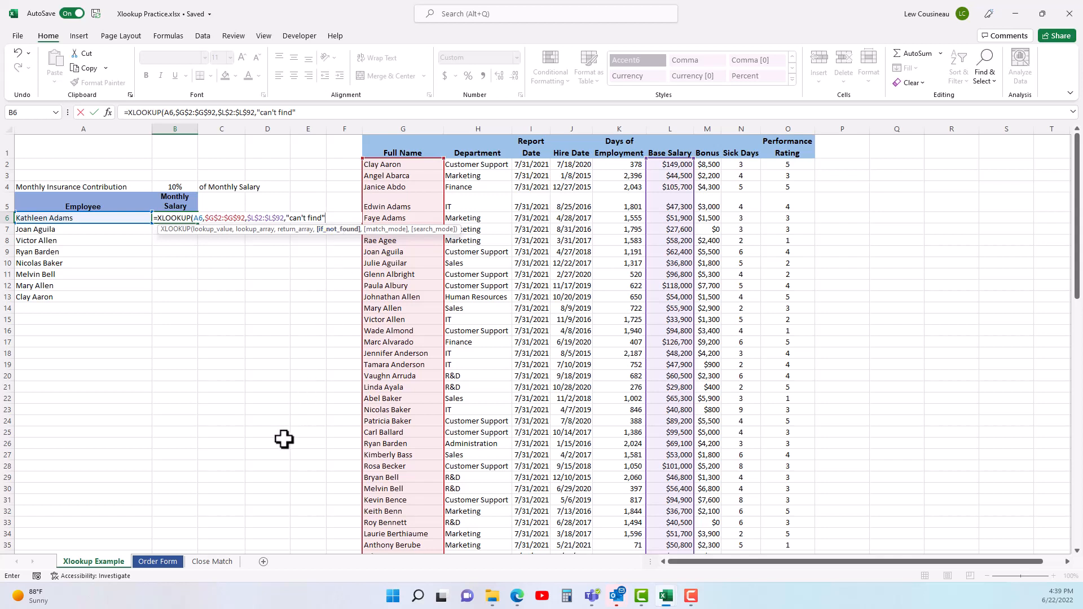
text(,)
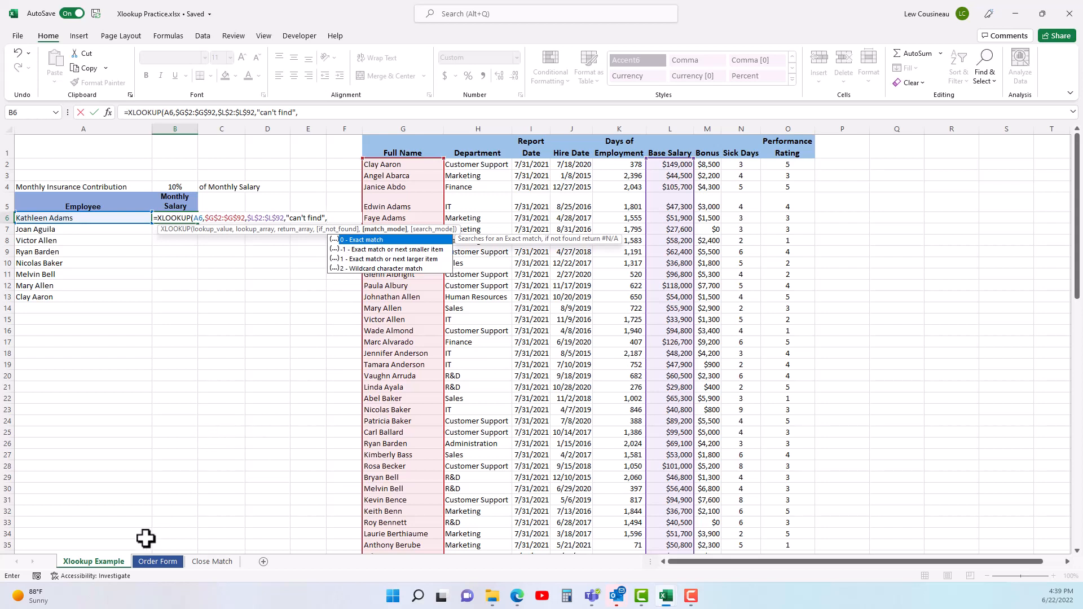
text(,)
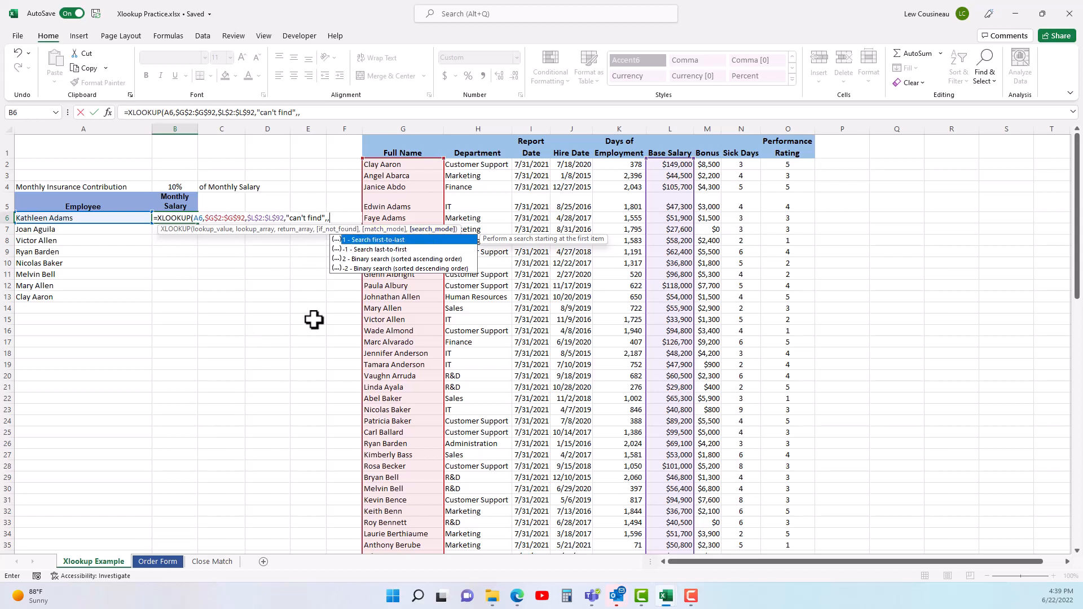
key(BackSpace)
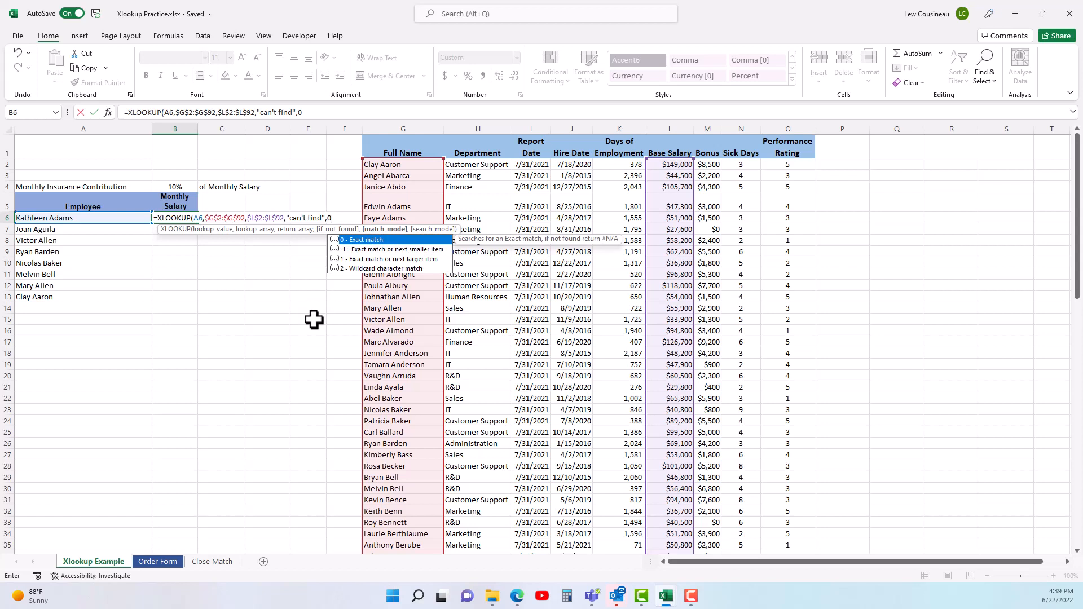
text())
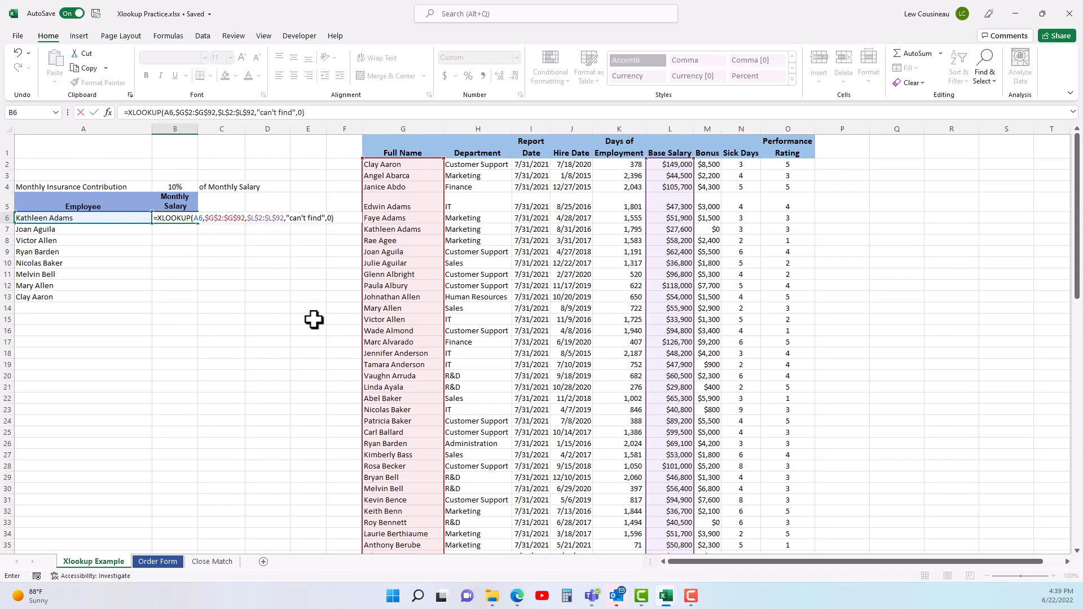
key(Return)
click(174, 217)
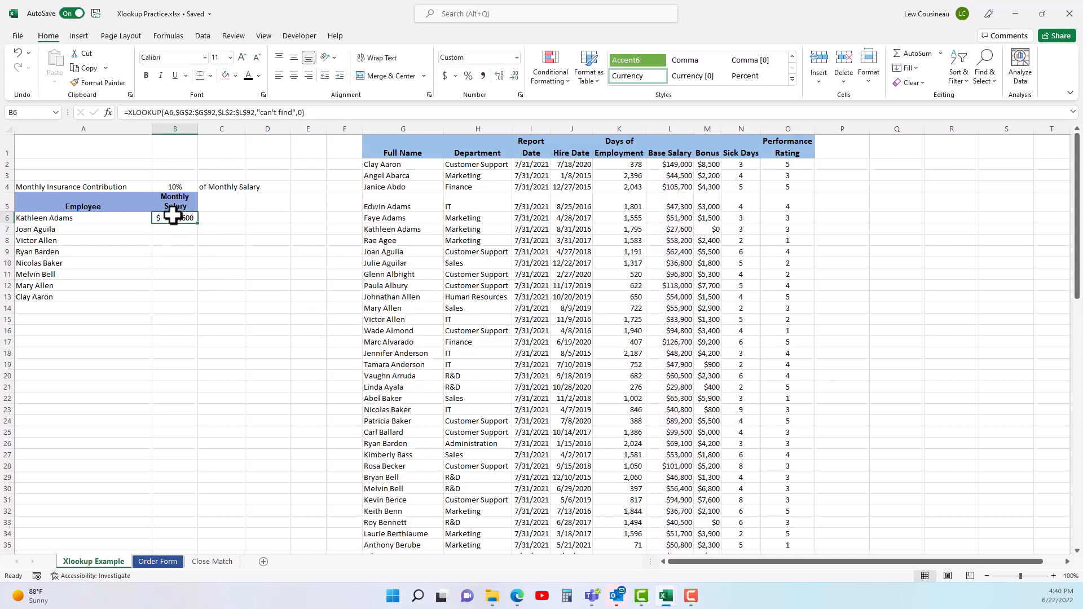
drag(394, 227, 652, 228)
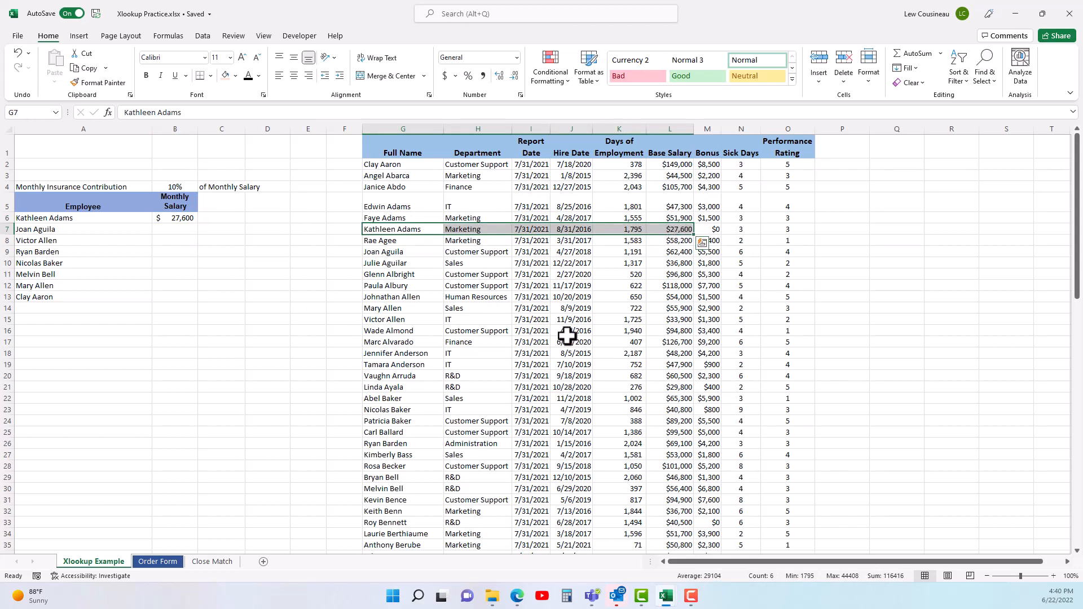
Step: Misspell the employee name in A6 with an extra "s" and check the XLOOKUP's not-found argument in B6
click(86, 218)
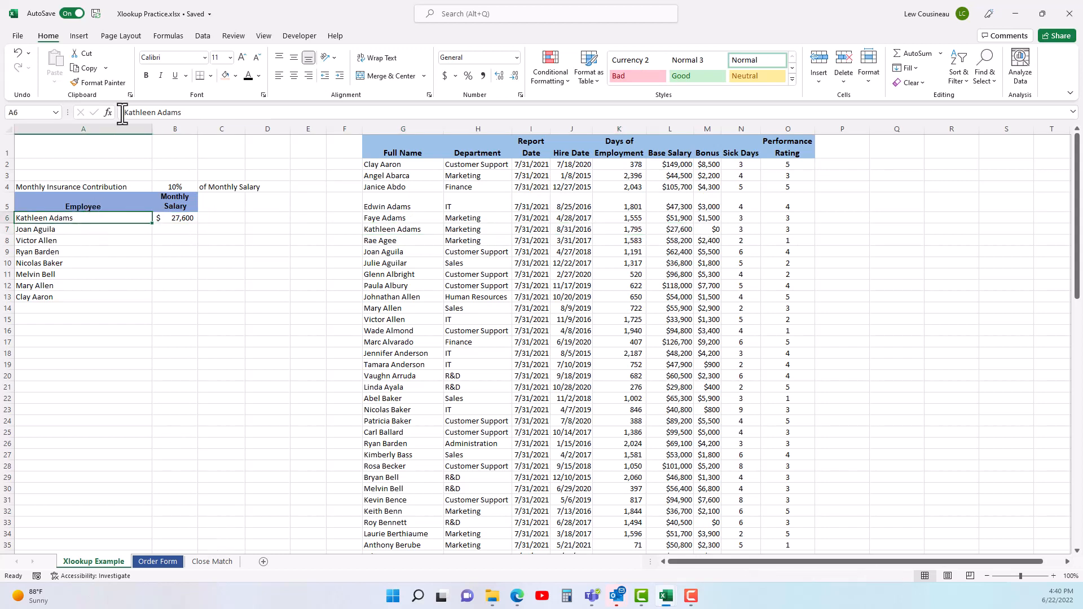
click(201, 117)
text(s)
key(Return)
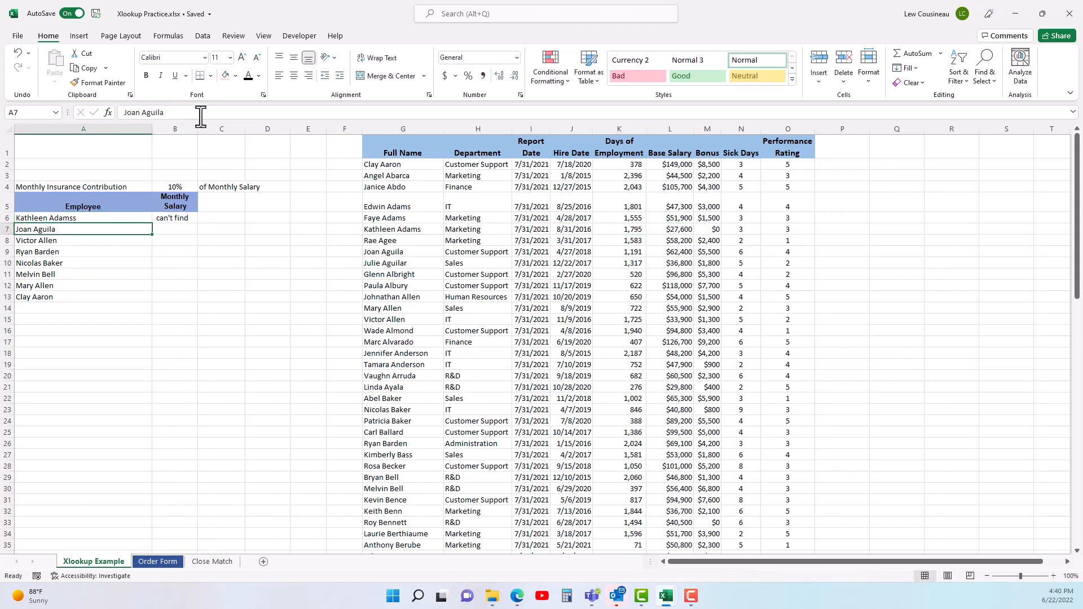
double_click(173, 218)
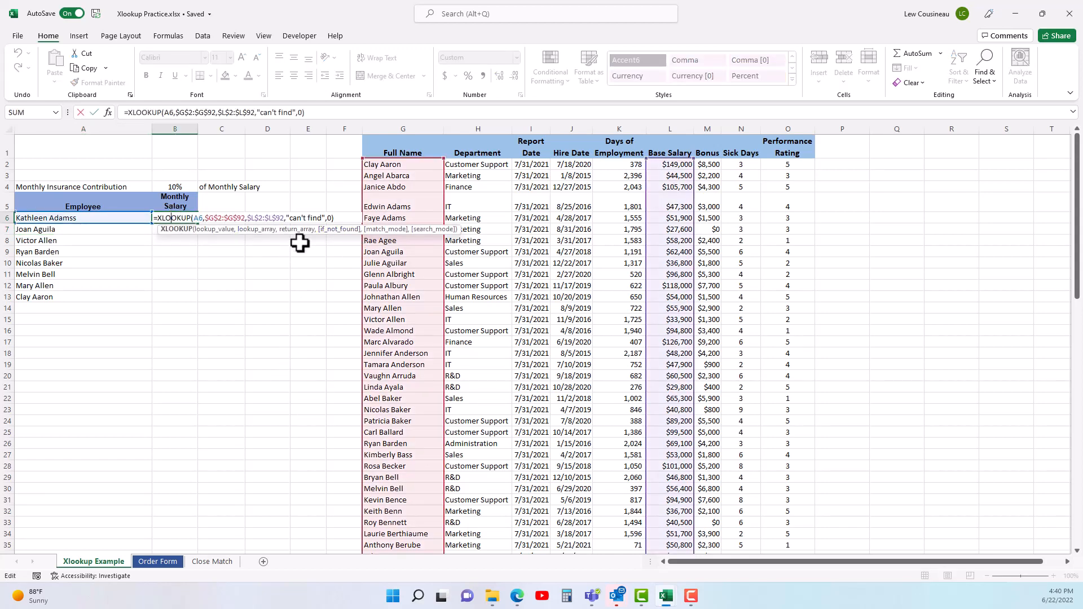
key(Escape)
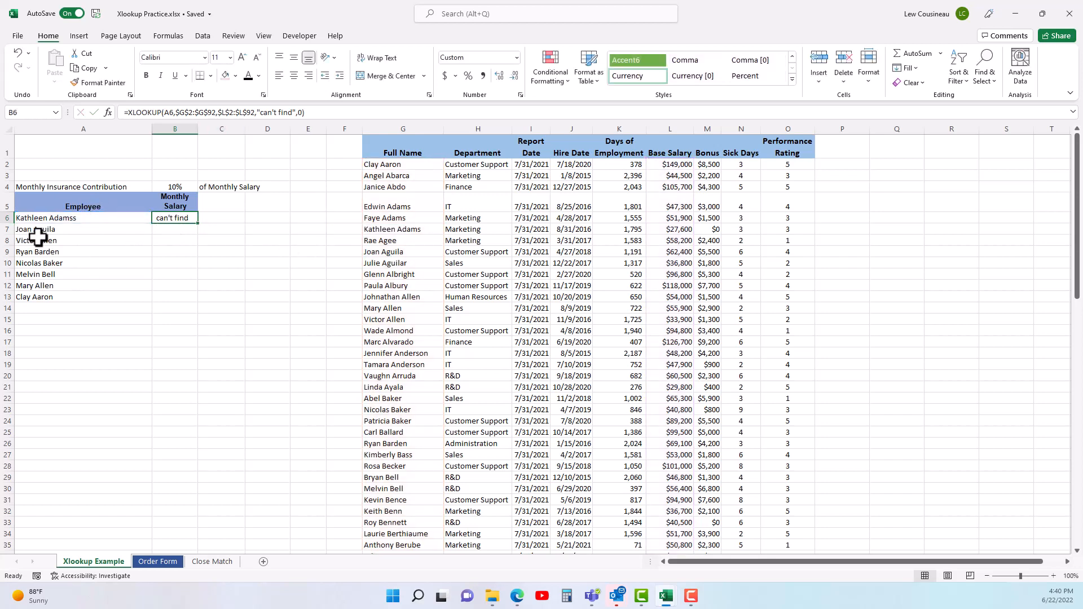
Step: Remove the extra "s" from the end of the employee name in A6
click(82, 219)
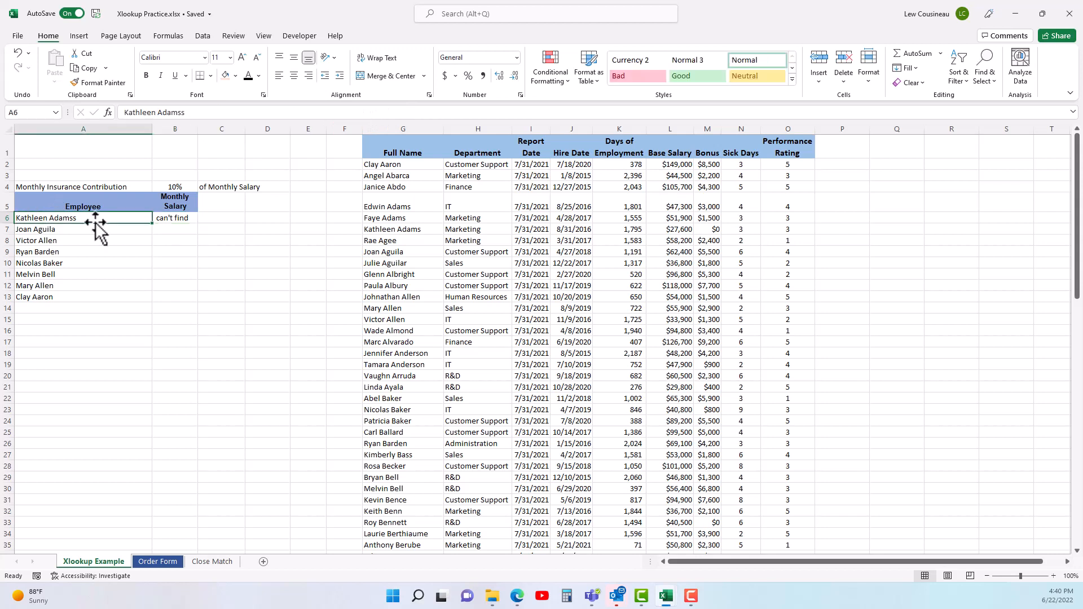
click(202, 113)
key(BackSpace)
key(Return)
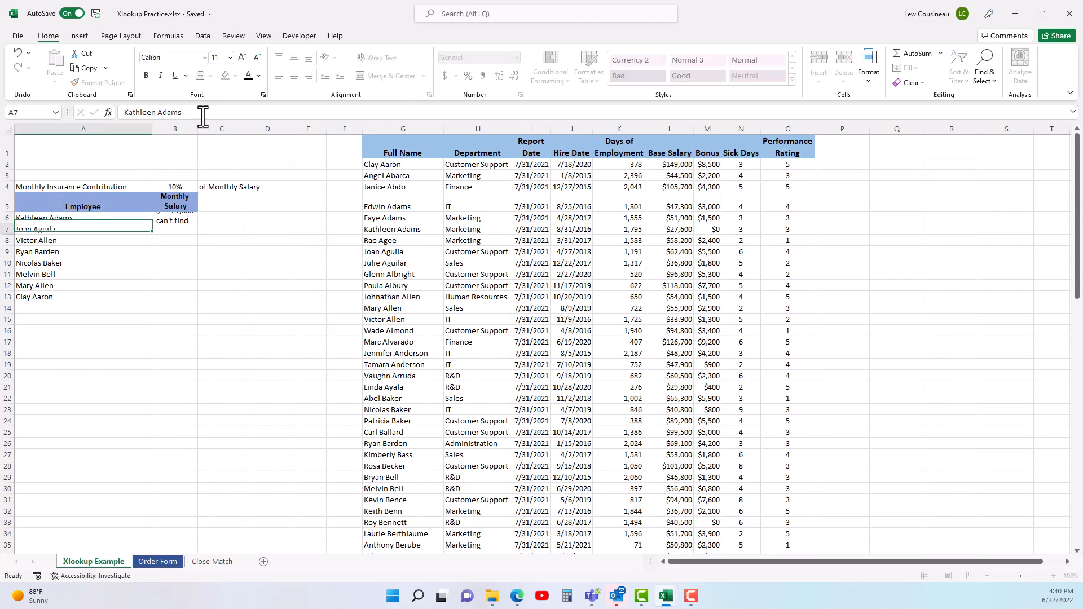
Step: Divide the XLOOKUP result in B6 by 12 to turn the base salary into a monthly amount
click(182, 221)
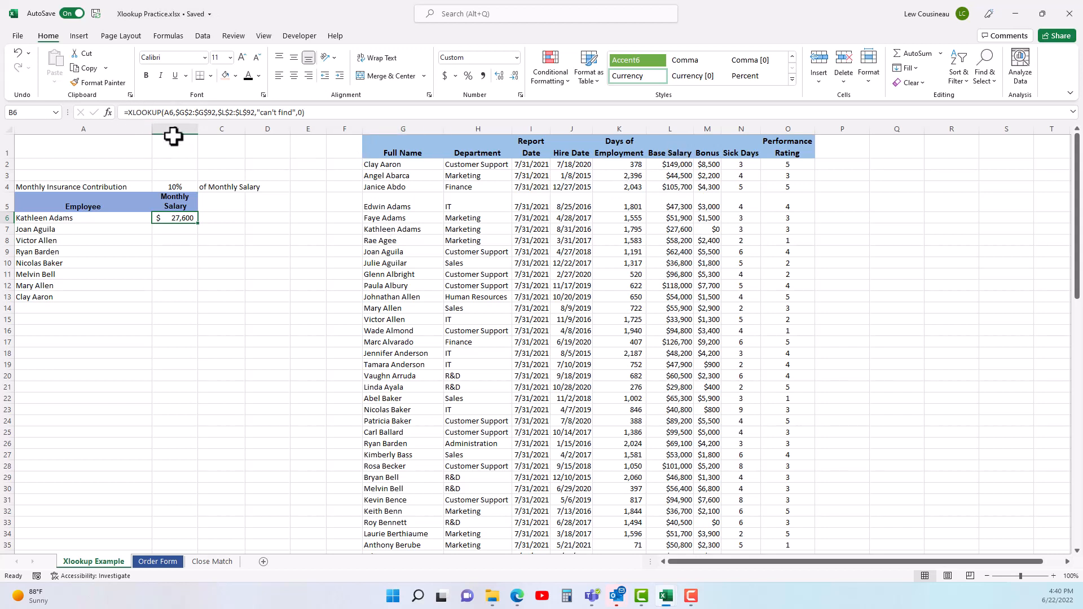
click(334, 114)
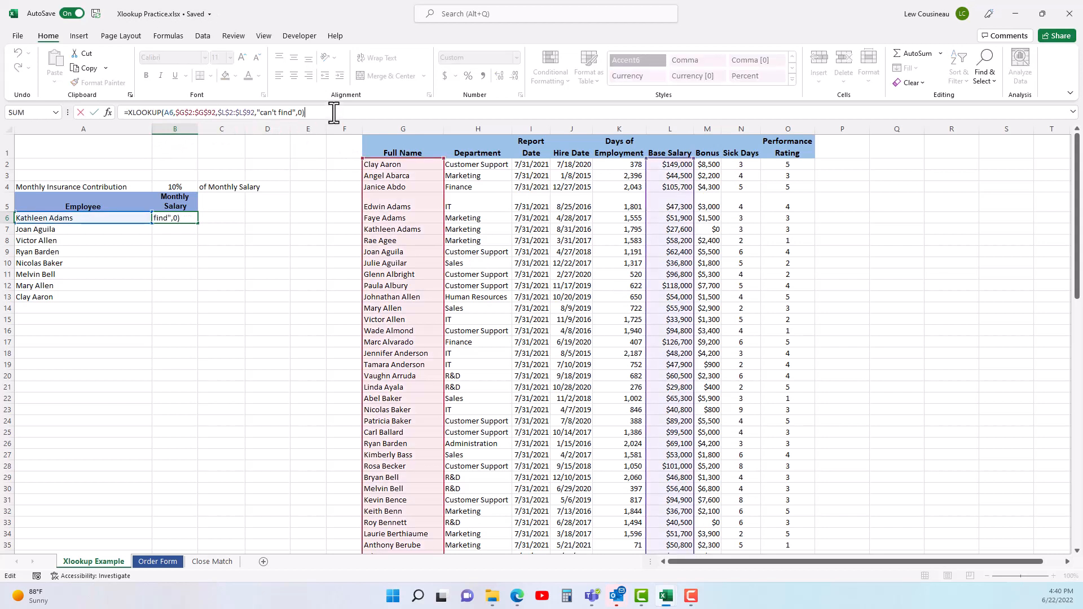
key(Return)
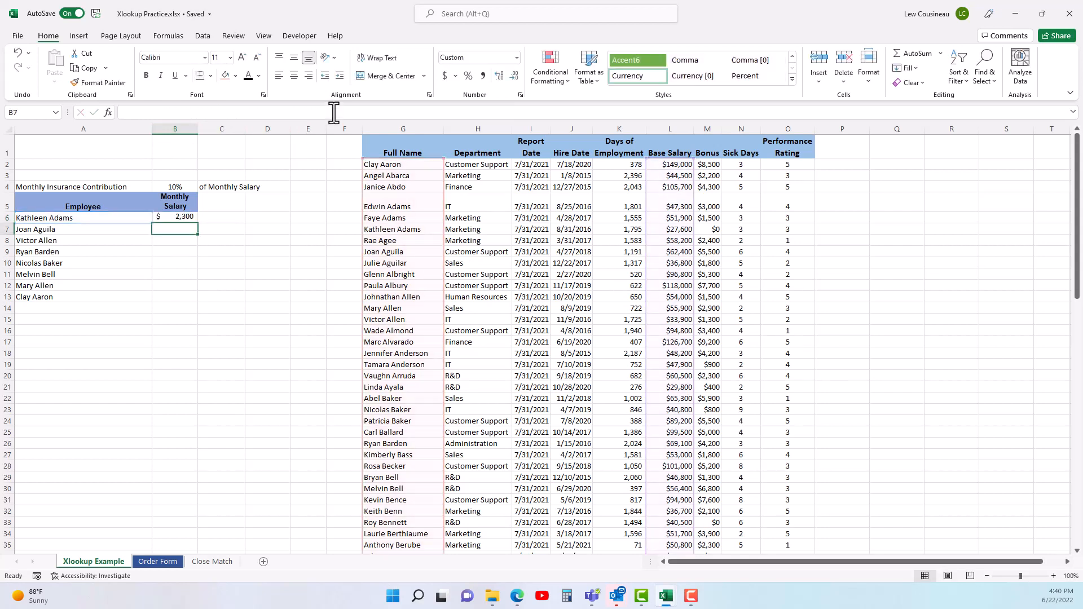
Step: Enclose the B6 XLOOKUP and its division by 12 in parentheses and multiply by the insurance contribution rate, $B$4
click(179, 218)
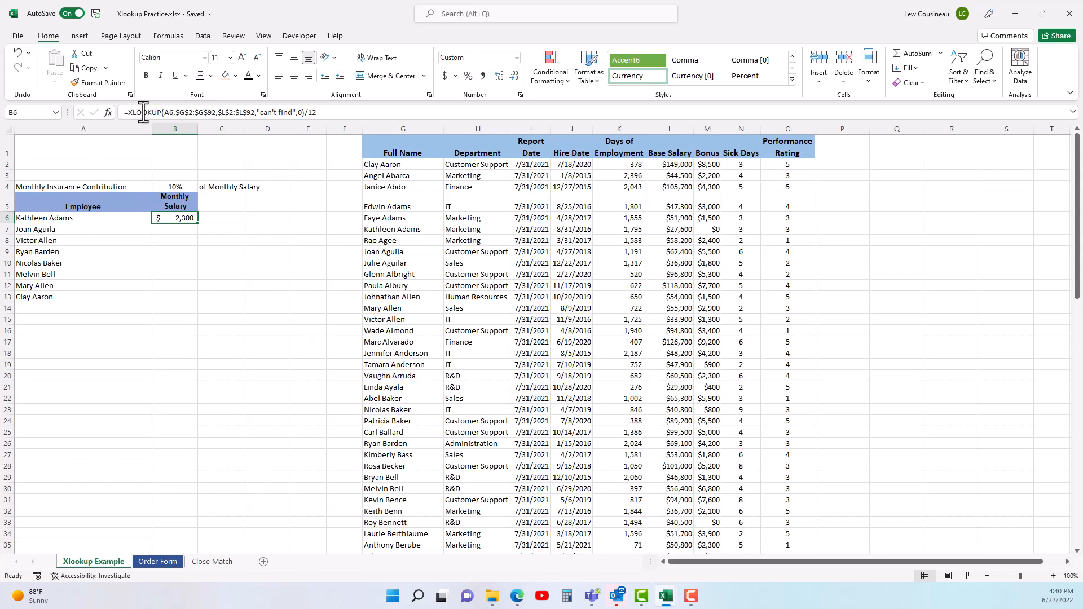
click(130, 118)
text(()
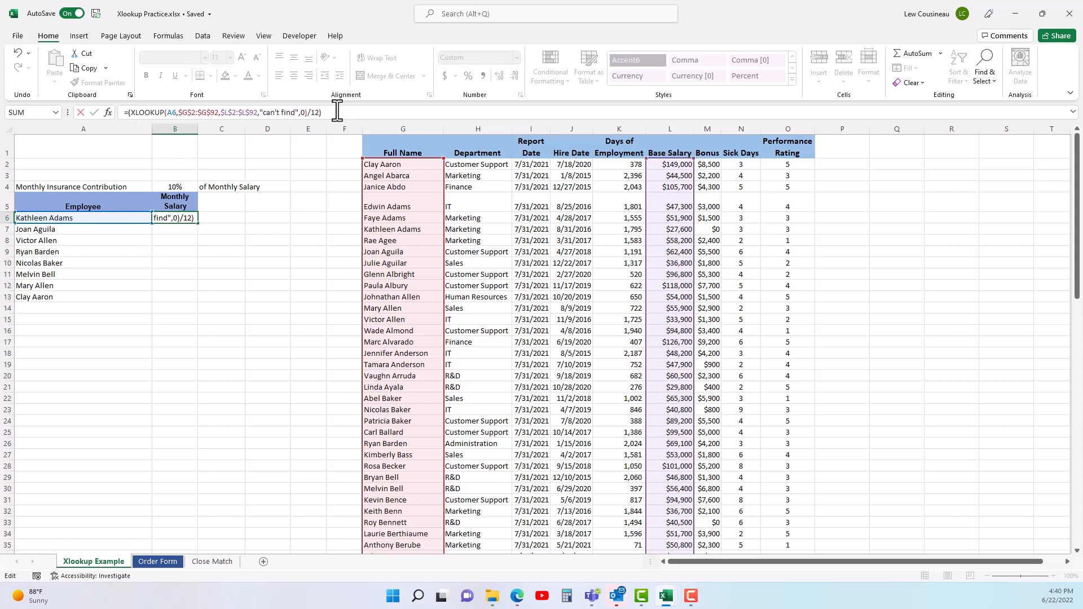
click(178, 186)
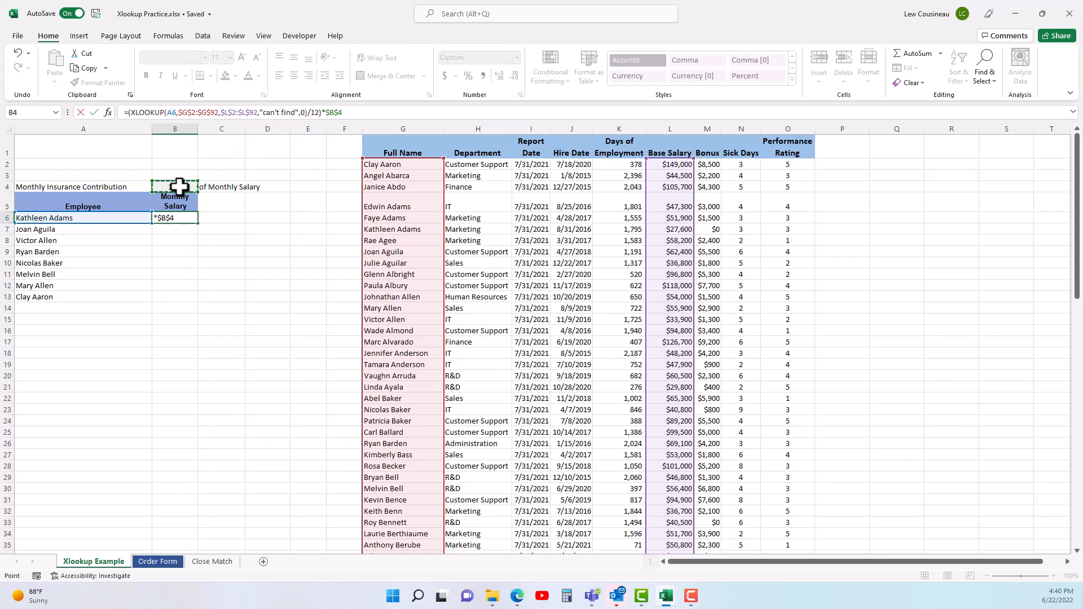
key(Return)
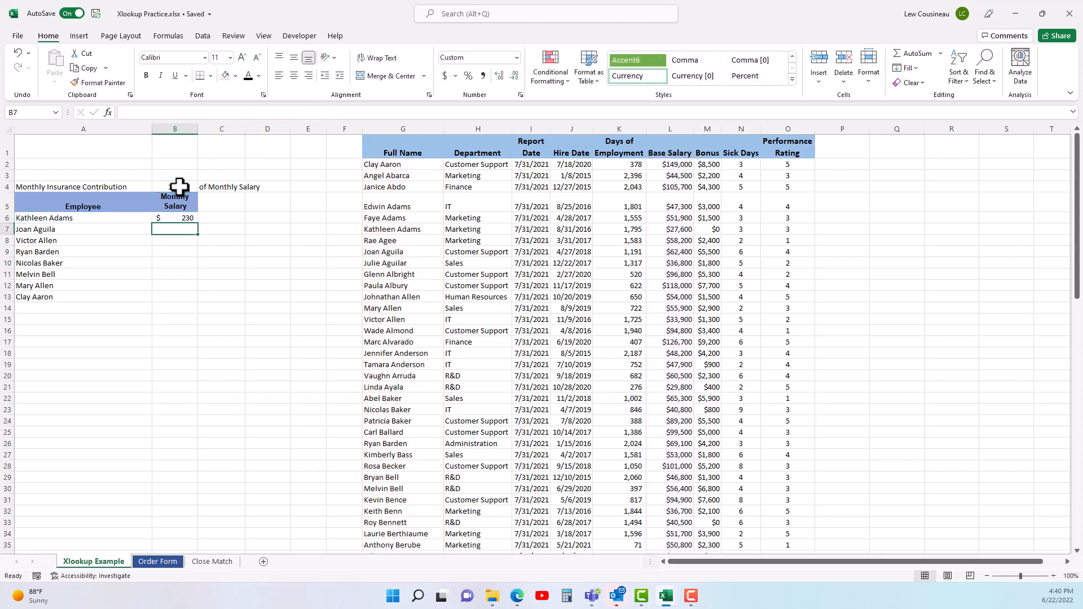
Step: Fill the B6 formula down through B13 for all listed employees
click(179, 218)
click(175, 219)
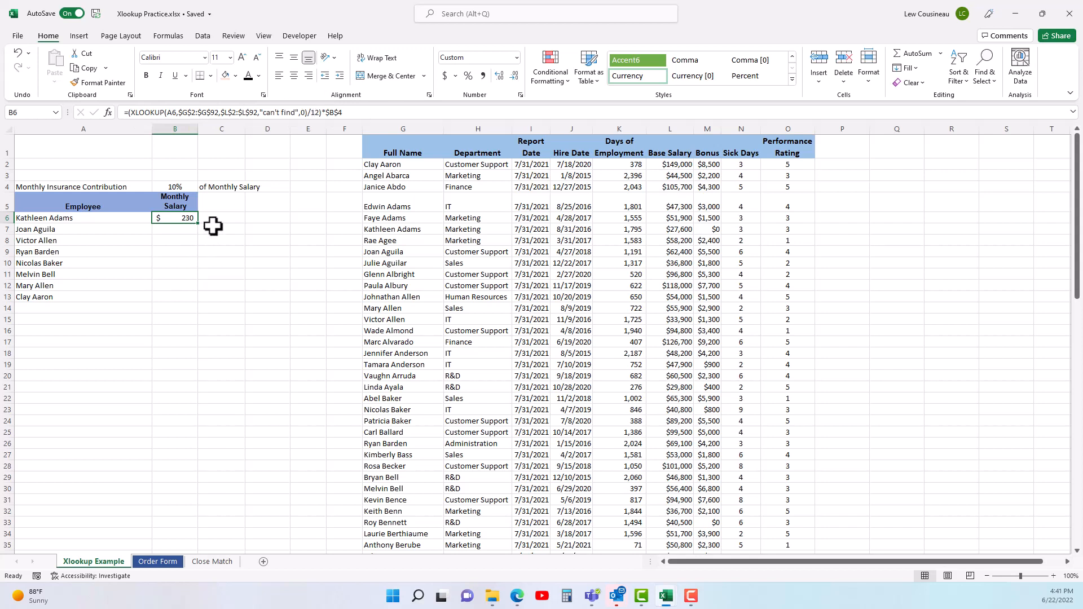
drag(201, 226, 194, 304)
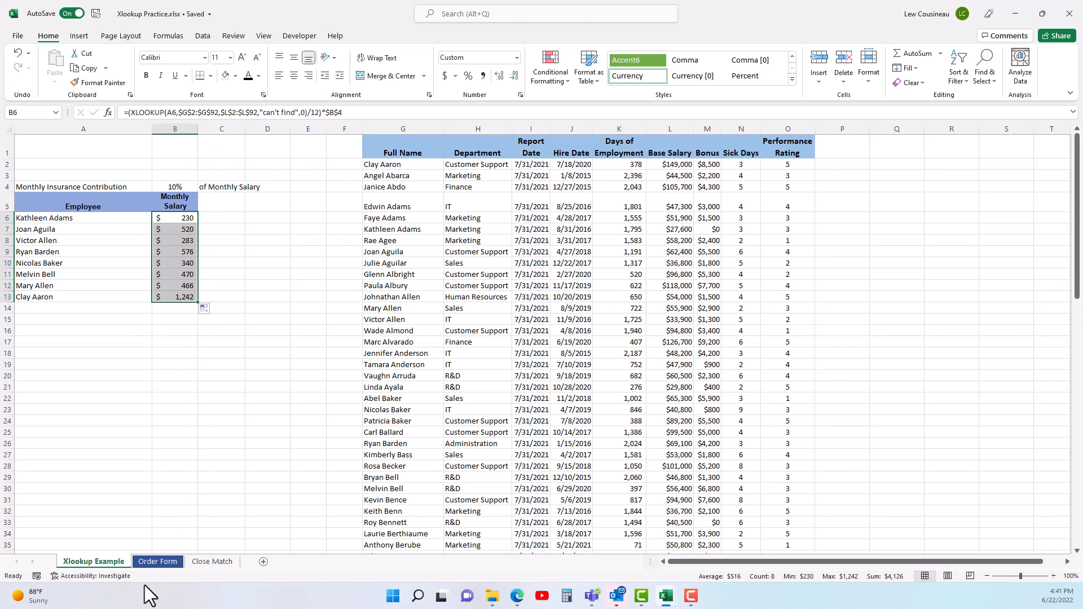
Step: Switch to the Order Form sheet and examine the Item ID entry cells and the Product List
mouse_move(51, 602)
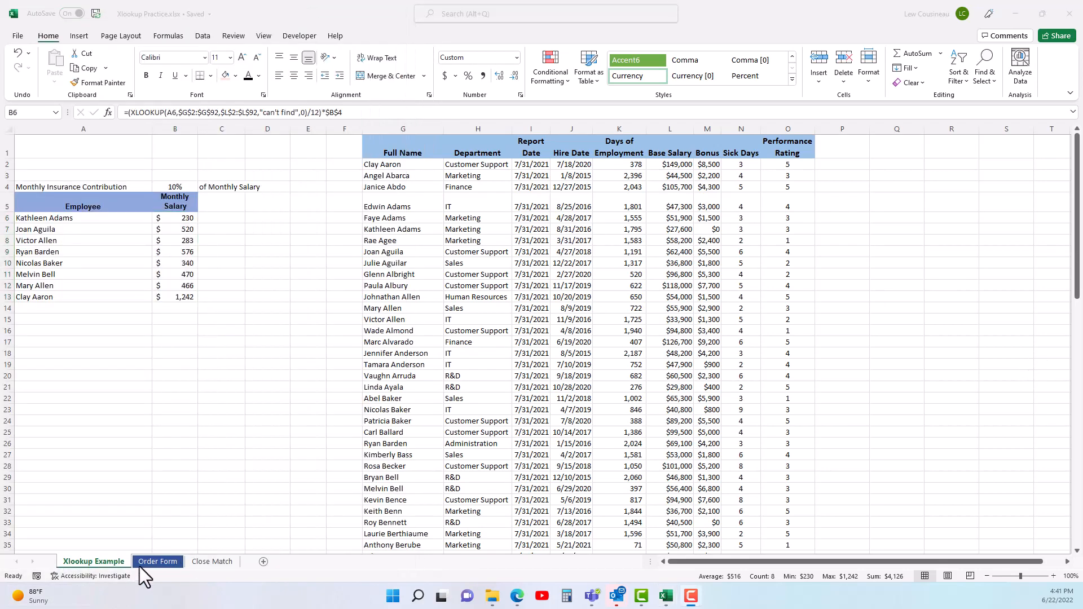
click(147, 563)
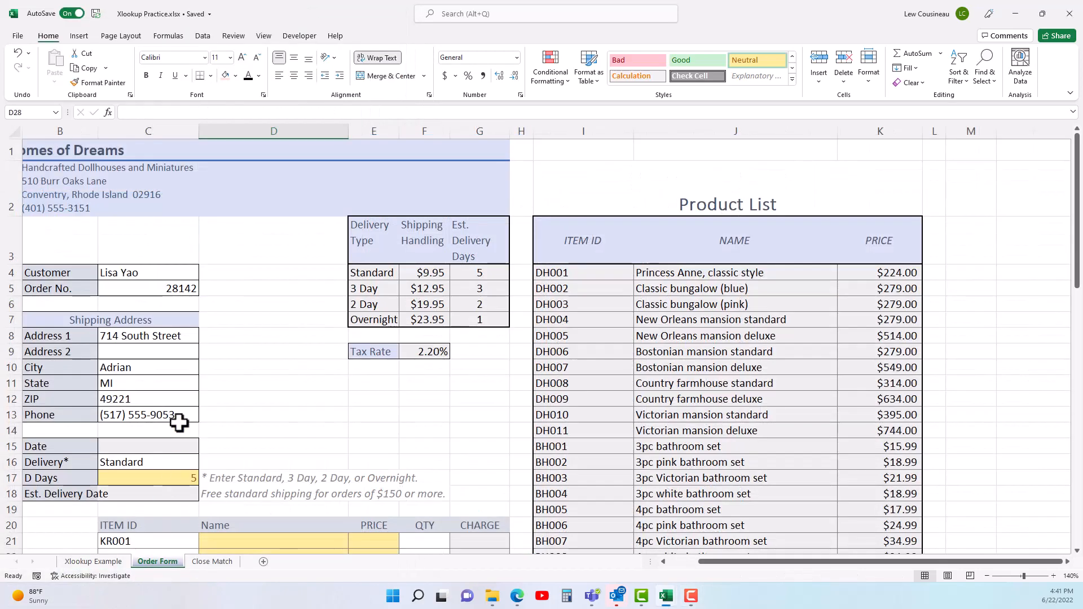
scroll(179, 422, down, 3)
scroll(155, 436, up, 1)
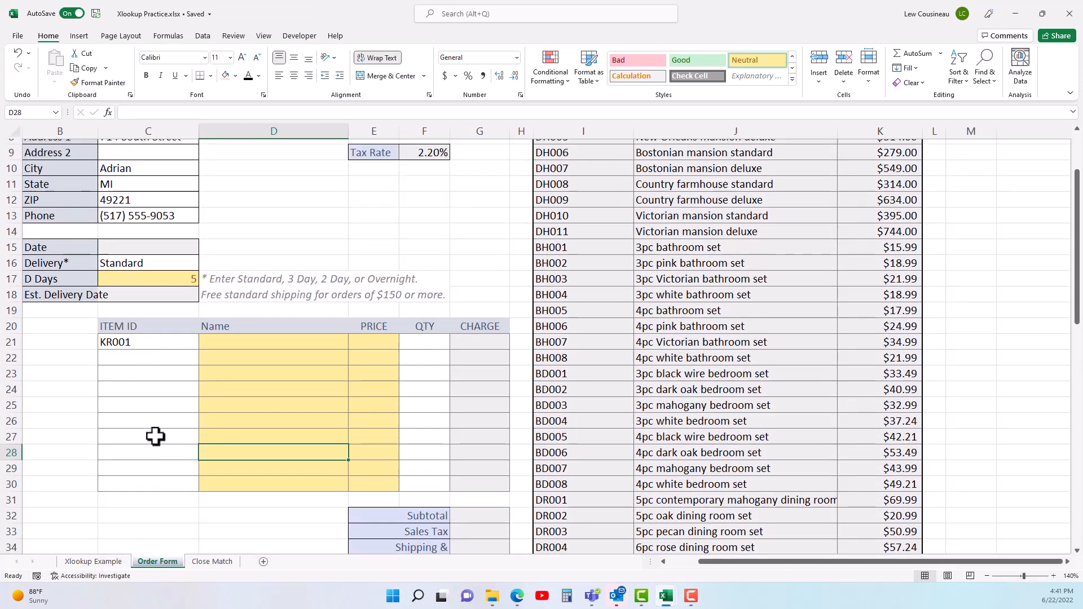
scroll(155, 436, up, 2)
scroll(271, 440, down, 2)
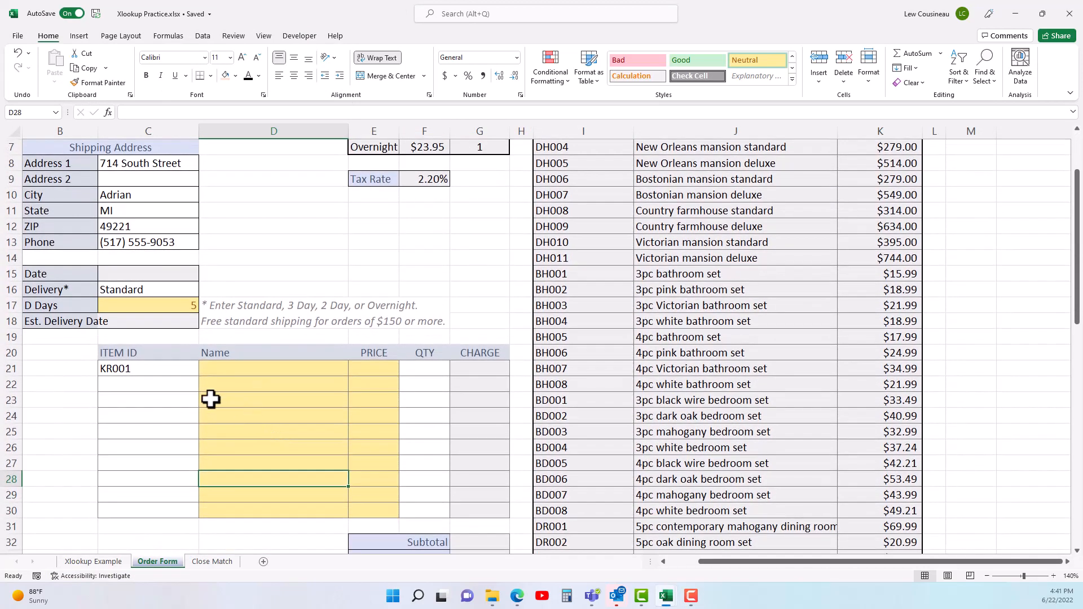
drag(150, 370, 140, 510)
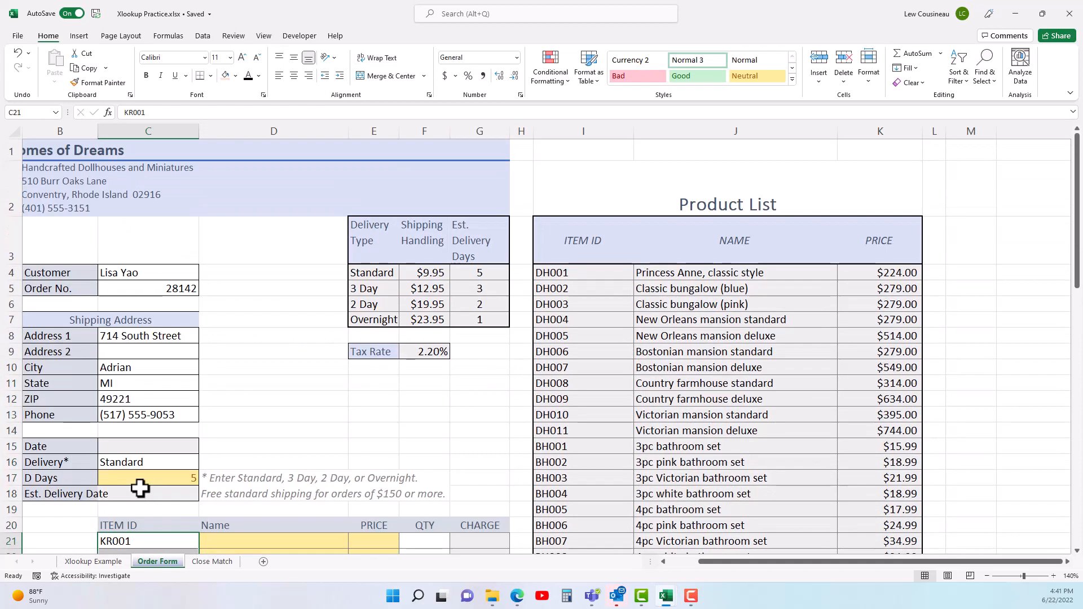
scroll(140, 483, up, 2)
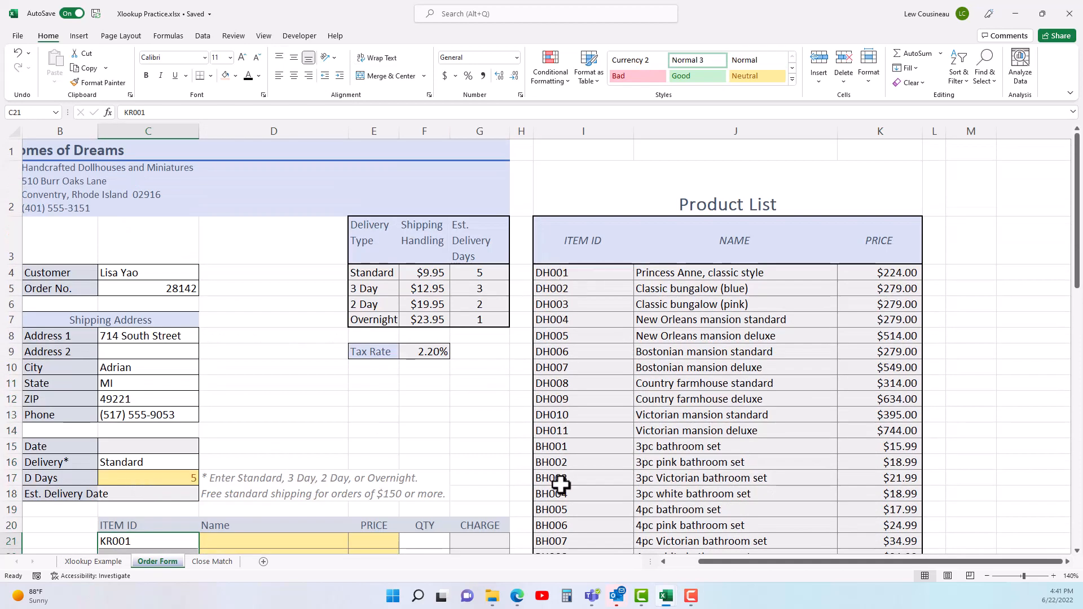
scroll(559, 483, down, 1)
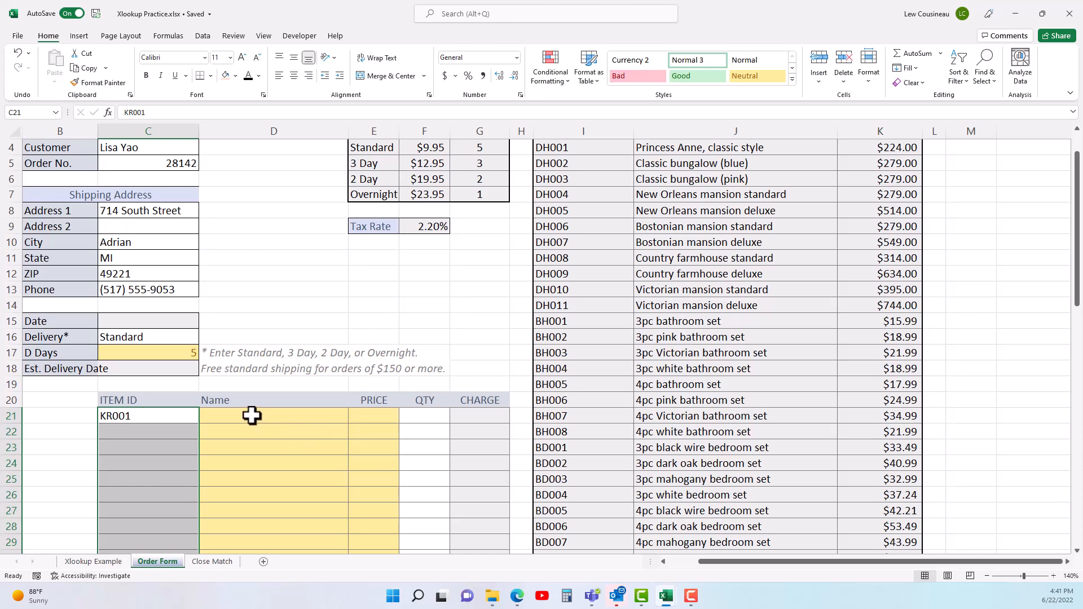
Step: Examine the Name, Price, Qty and Charge cells in order row 21 against the Product List columns
drag(252, 416, 361, 417)
scroll(659, 406, up, 1)
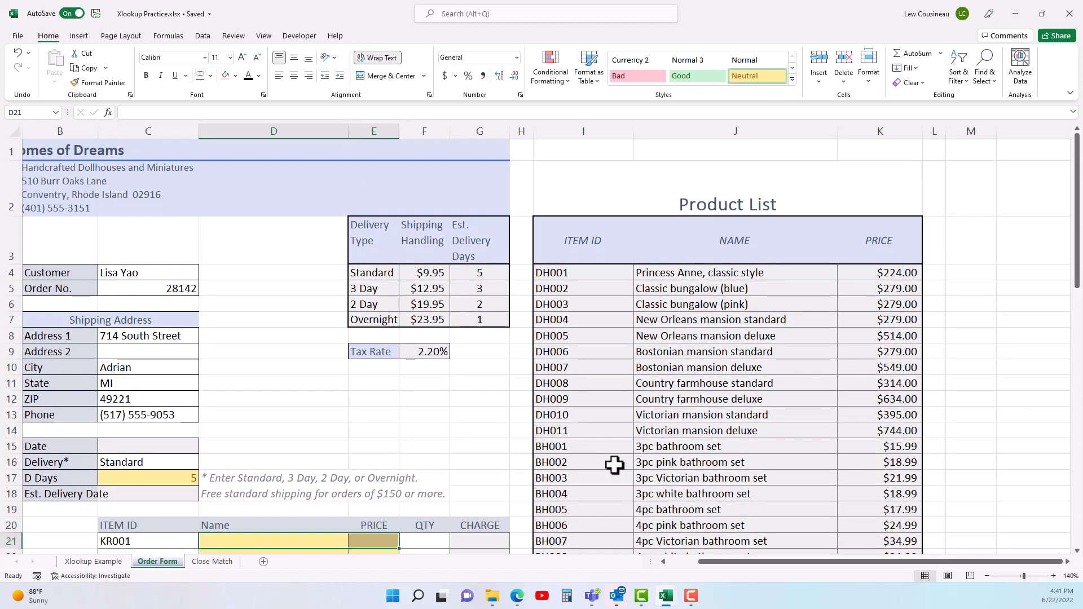
click(425, 543)
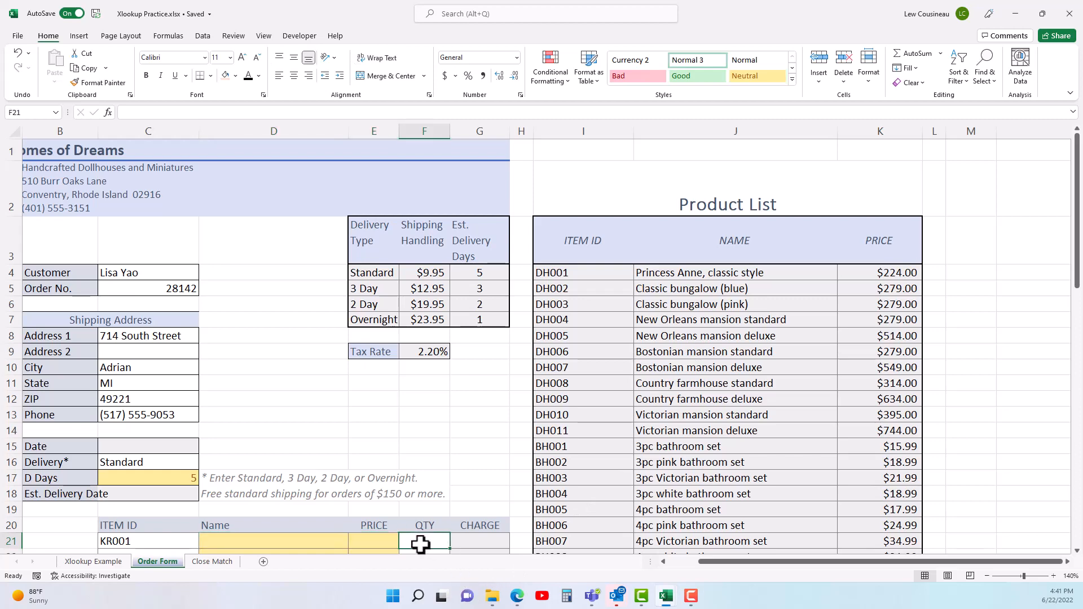
scroll(422, 542, down, 1)
click(488, 416)
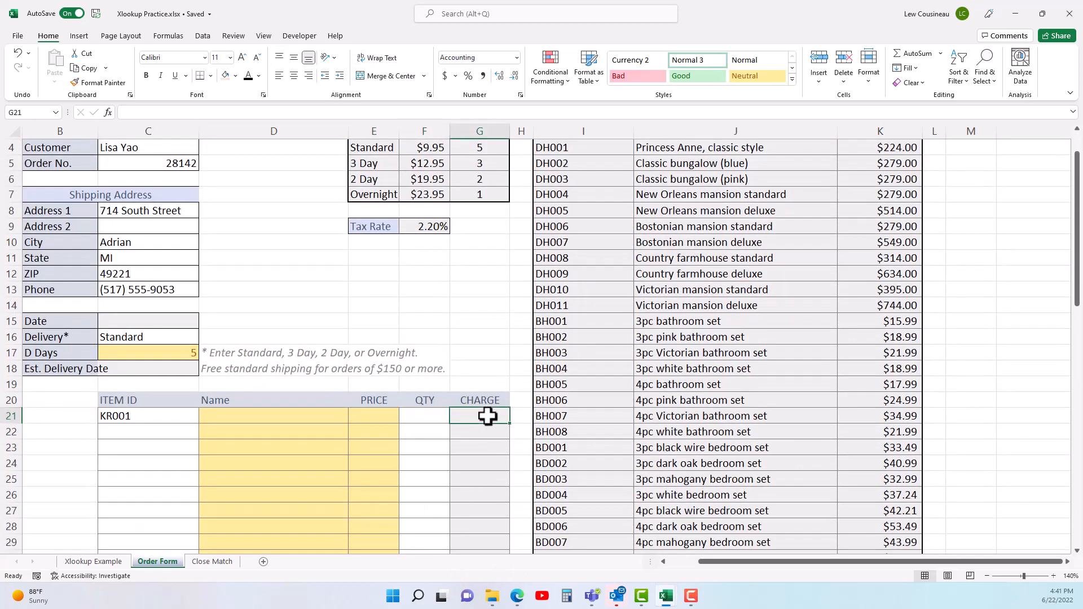
click(389, 416)
click(464, 420)
click(112, 418)
click(231, 416)
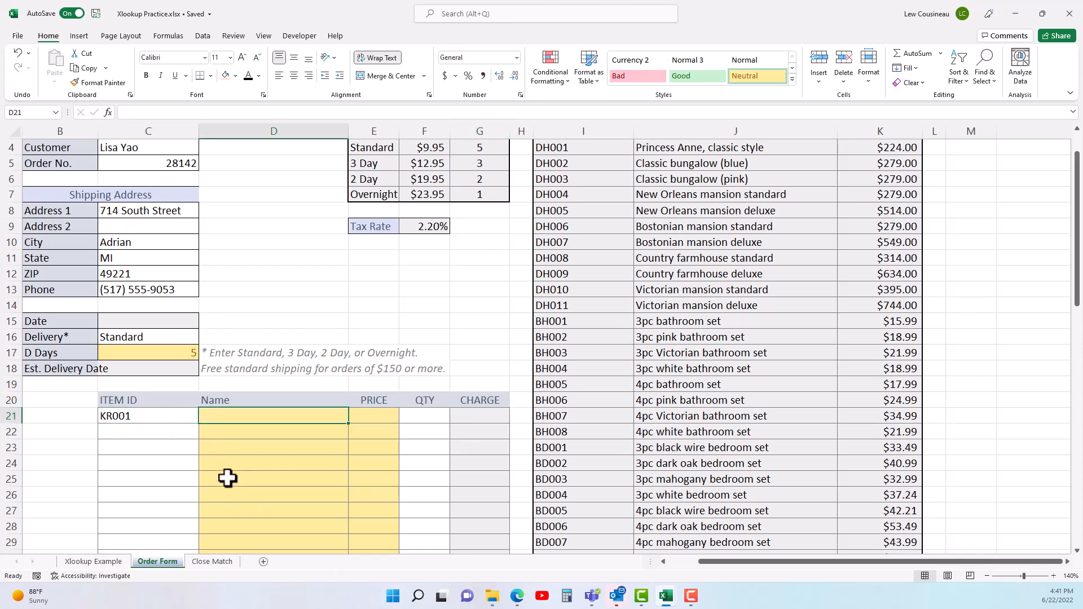
scroll(358, 448, up, 1)
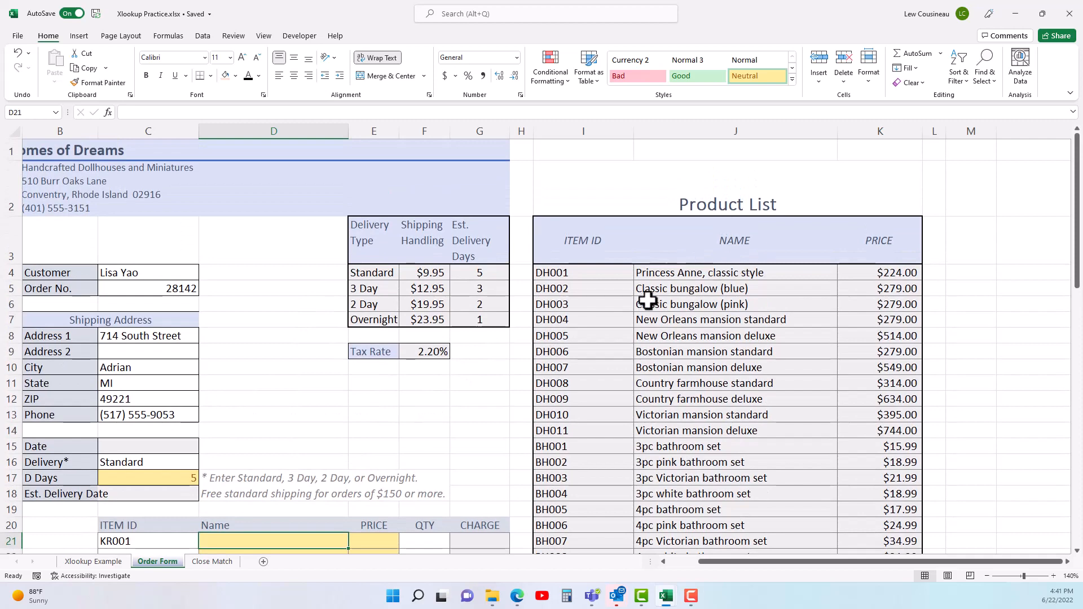
scroll(647, 299, down, 1)
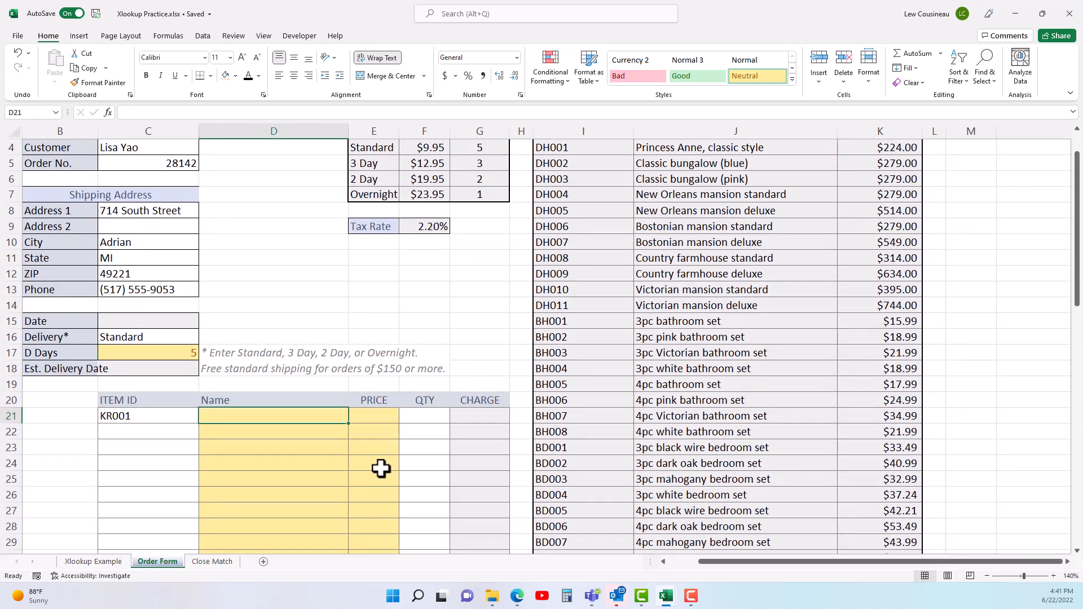
drag(618, 164, 853, 406)
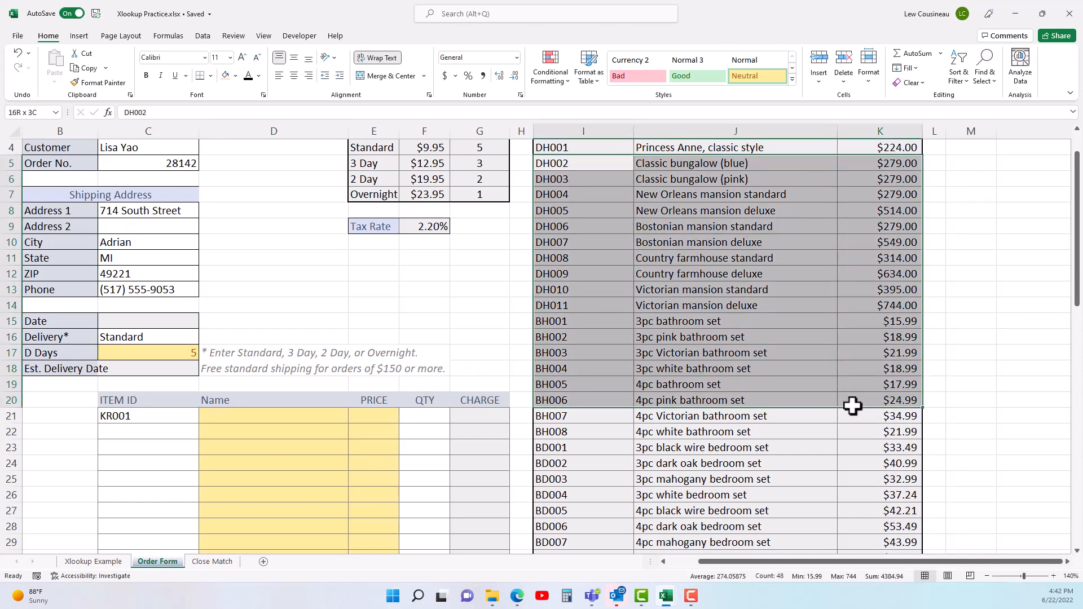
Step: Start an XLOOKUP formula in the Name cell D21 with the item ID in C21 as the lookup value
click(252, 414)
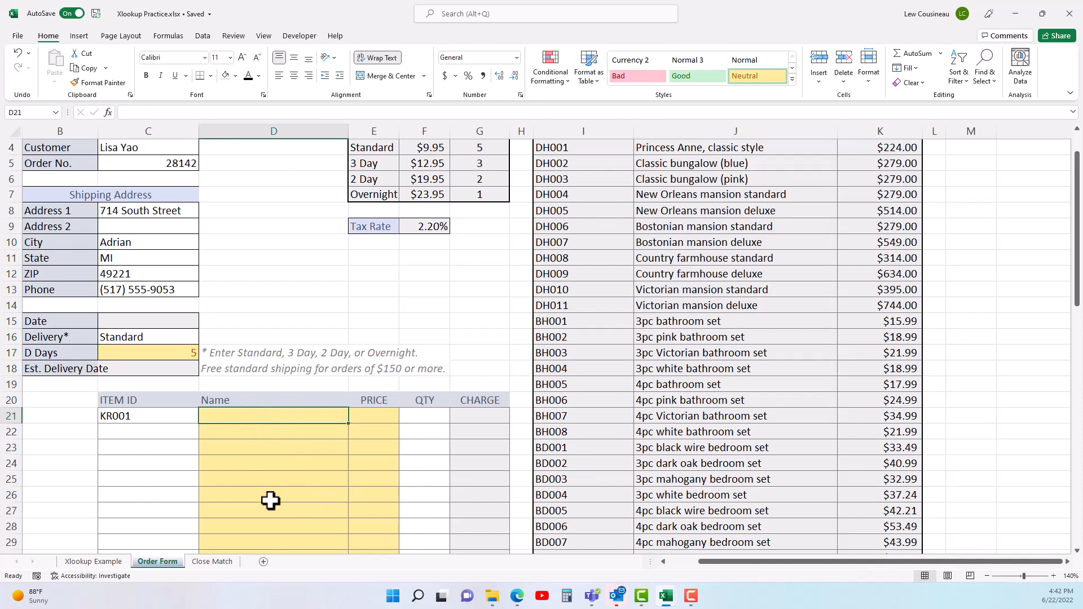
text(=XLOOKUP()
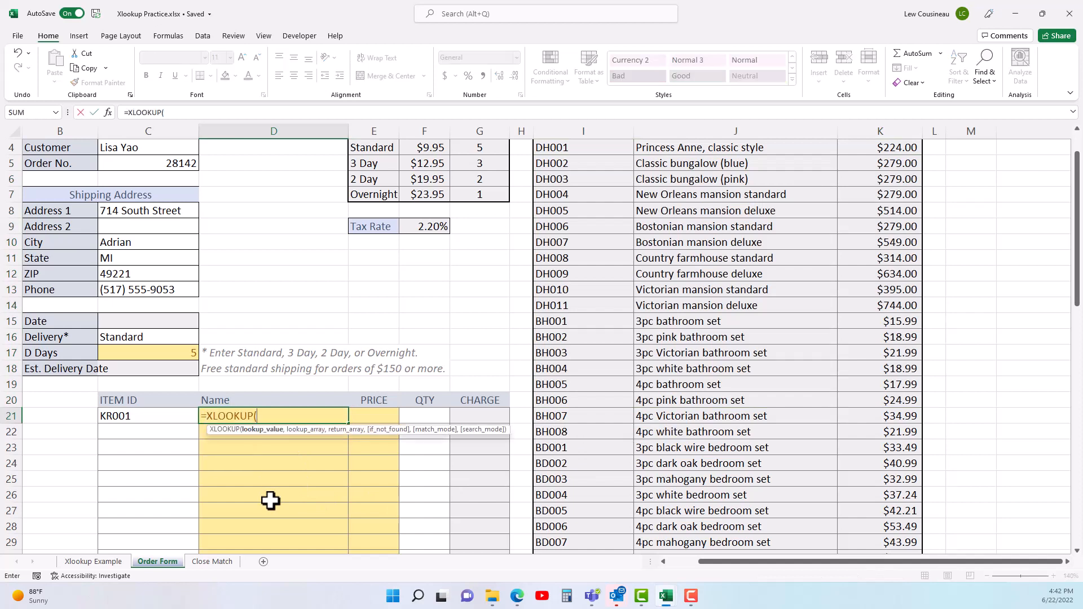
click(116, 415)
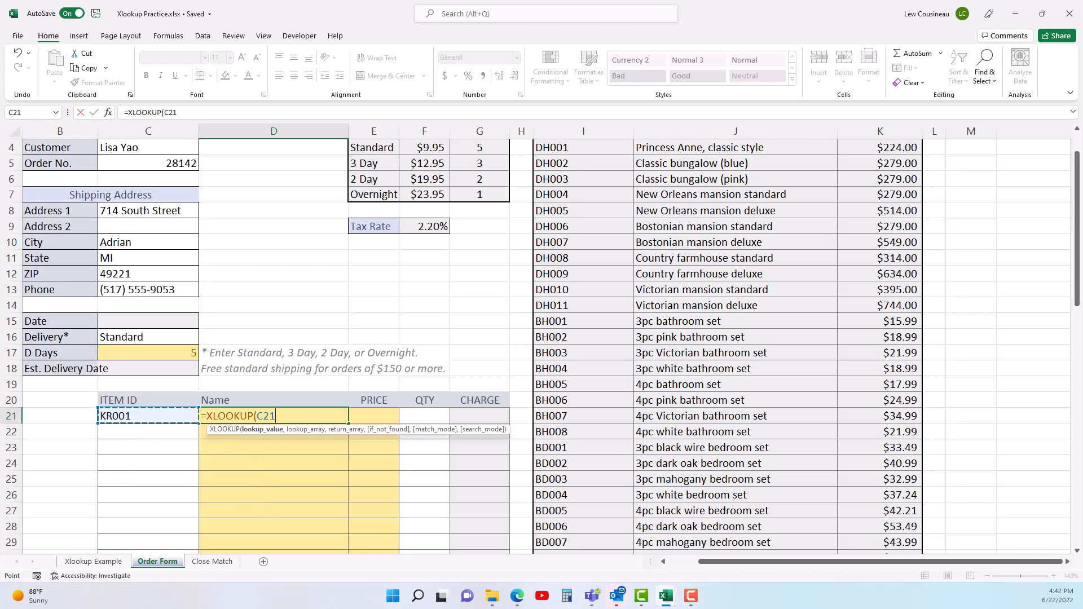
text(,)
Step: Set the XLOOKUP lookup array to the Product List's Item ID values as the absolute reference $I$4:$I$50
scroll(506, 391, up, 1)
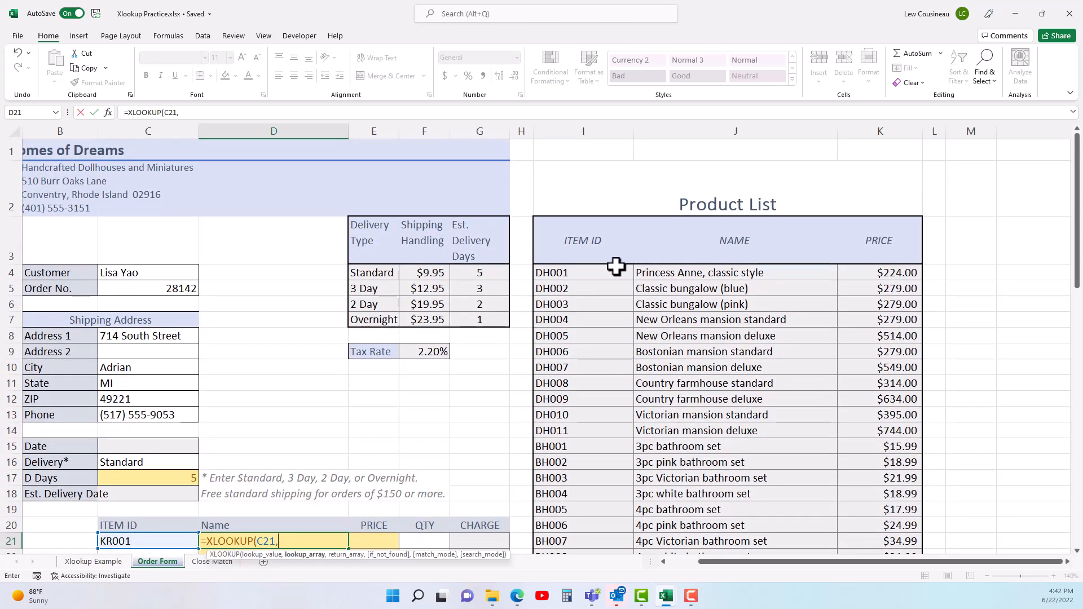
click(579, 274)
drag(580, 275, 561, 476)
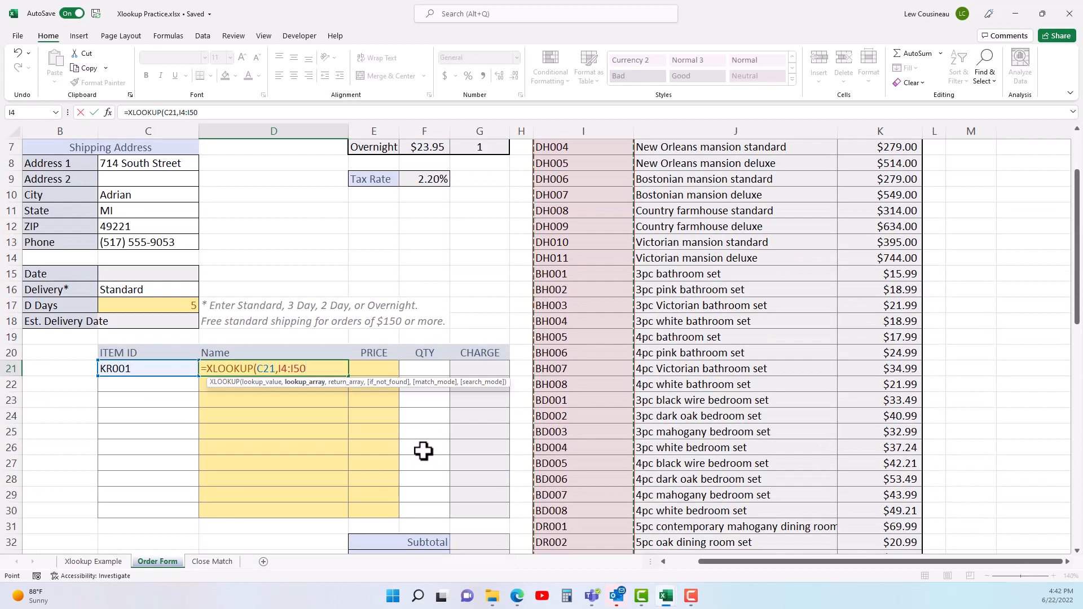
key(F4)
text(,)
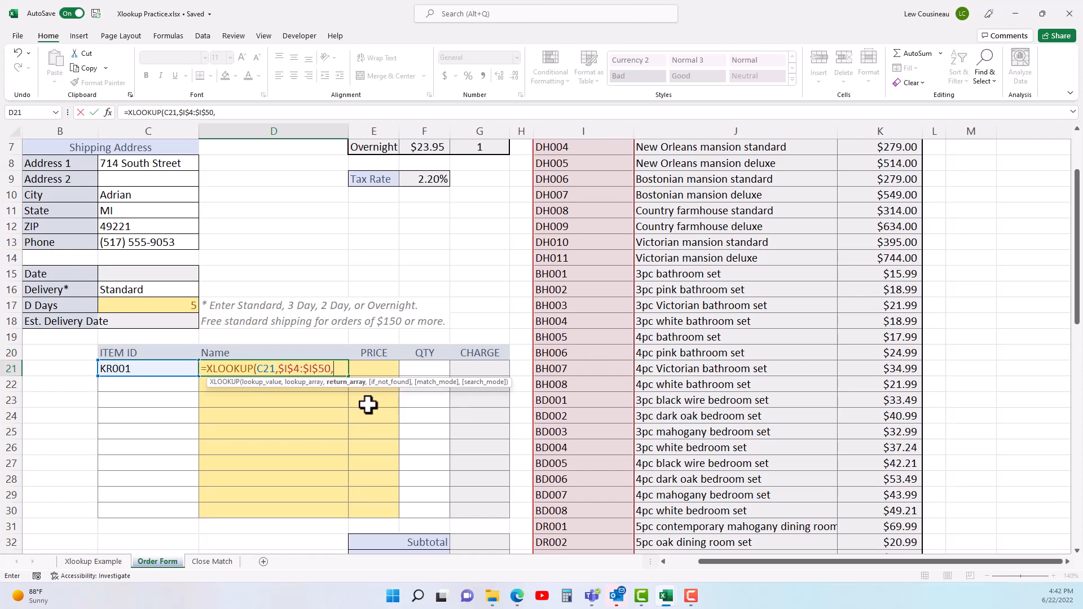
Step: Complete the XLOOKUP with the product names $J$4:$J$50 as the return array and "bad ID" as the not-found text
scroll(531, 419, up, 1)
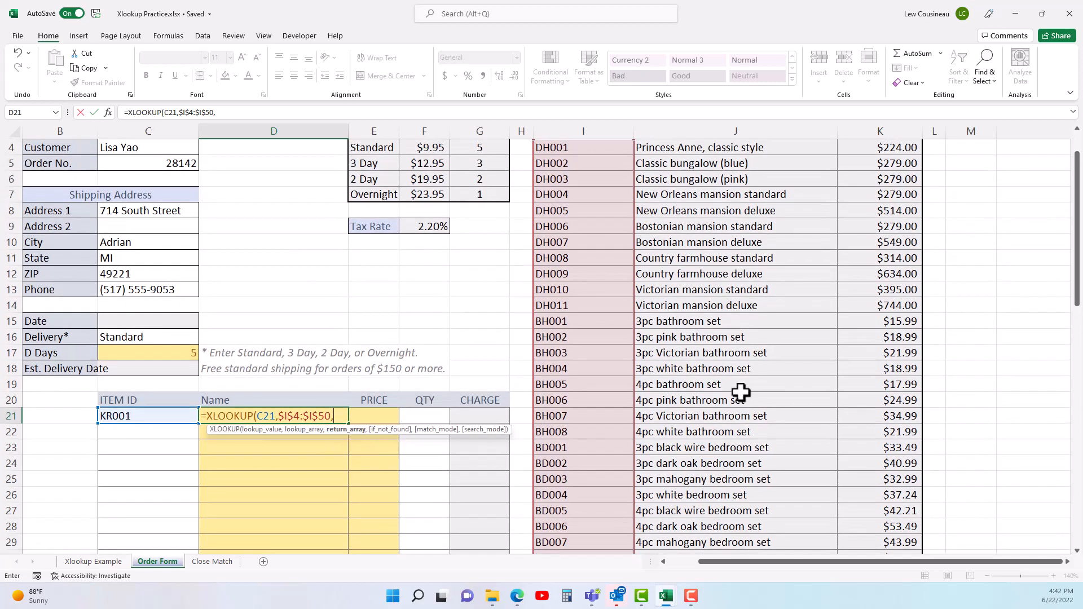
scroll(750, 361, up, 1)
drag(697, 271, 702, 536)
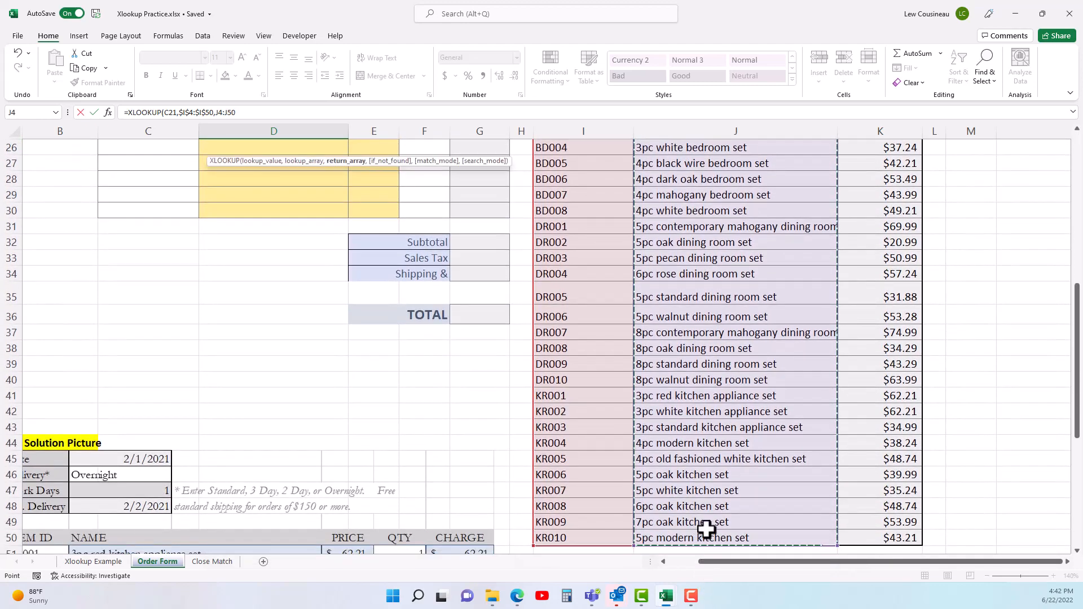
key(F4)
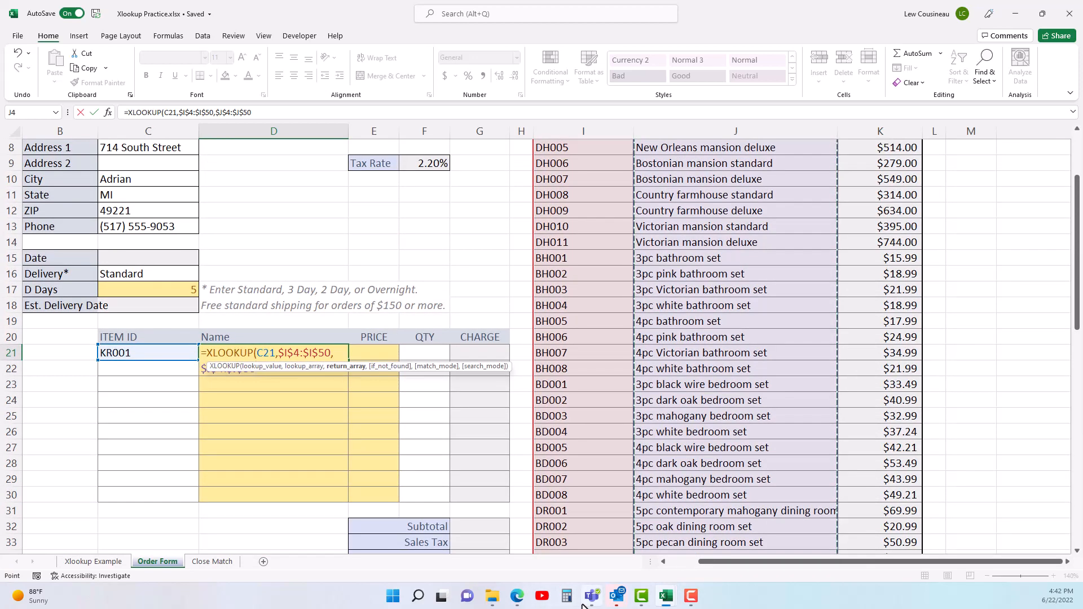
text(,"bad ID)
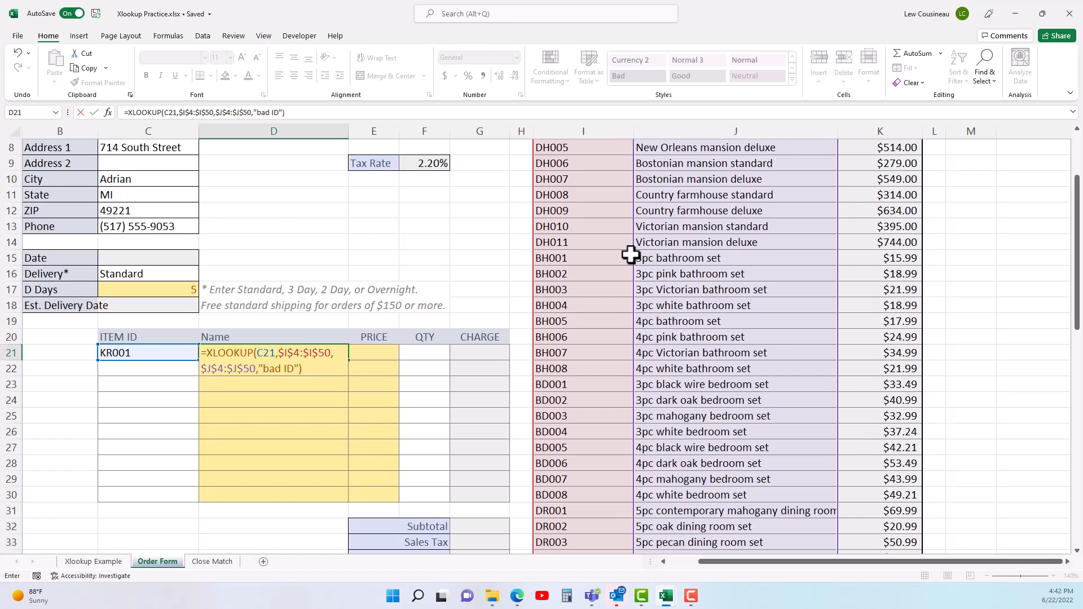
key(Return)
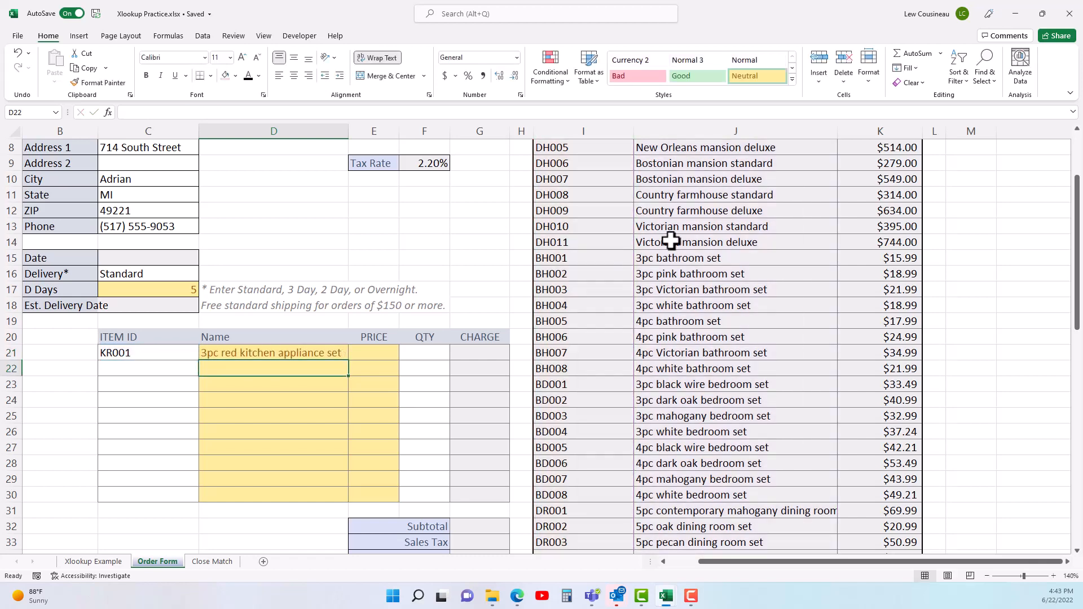
Step: Test the Name lookup's not-found handling by changing the item ID in C21 to KR020
click(156, 356)
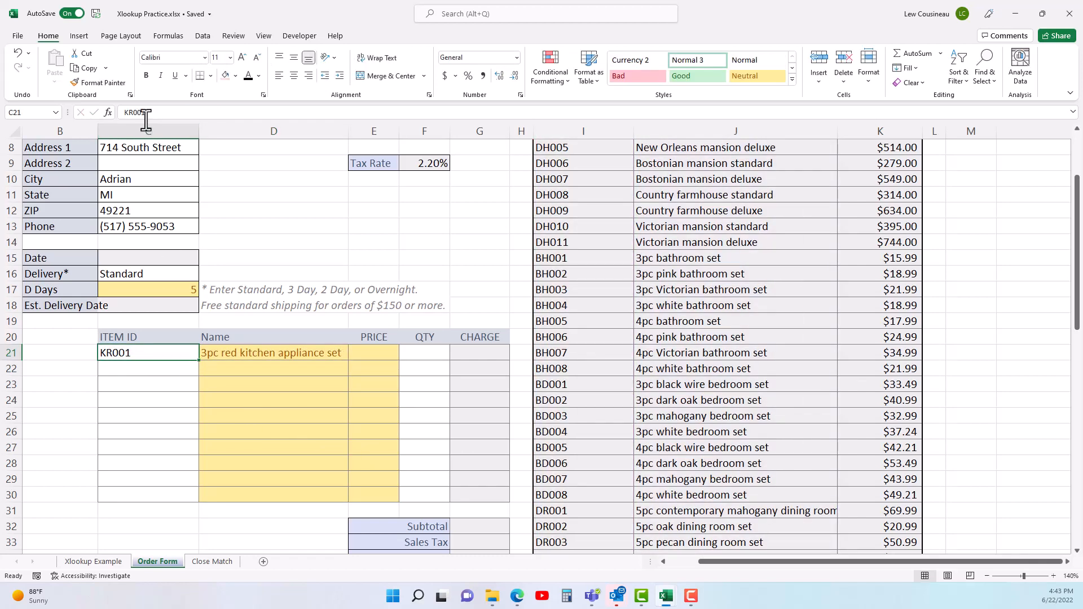
drag(136, 112, 145, 113)
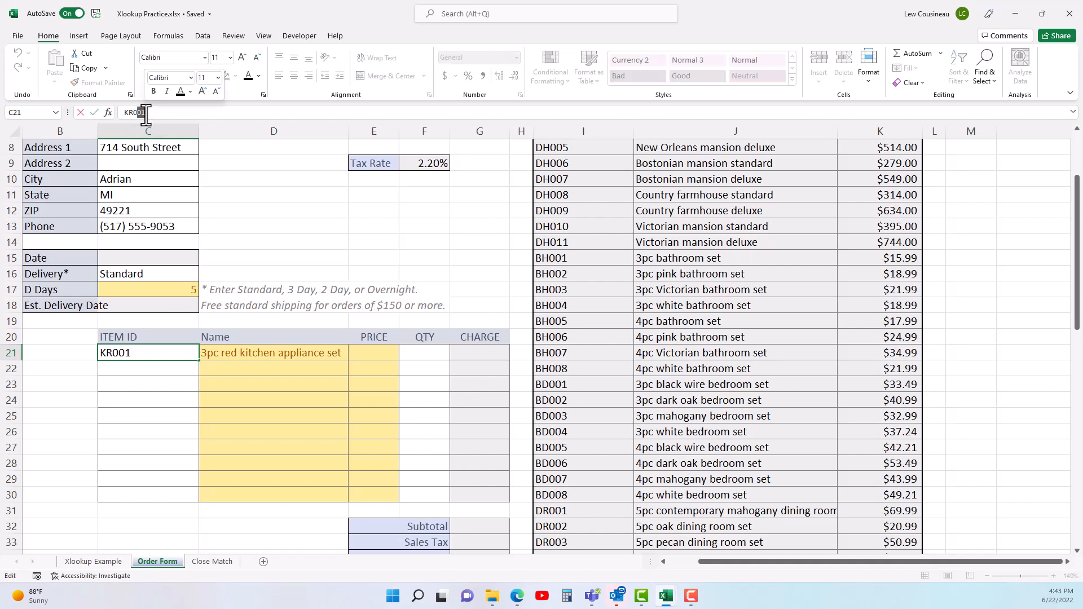
text(20)
key(Return)
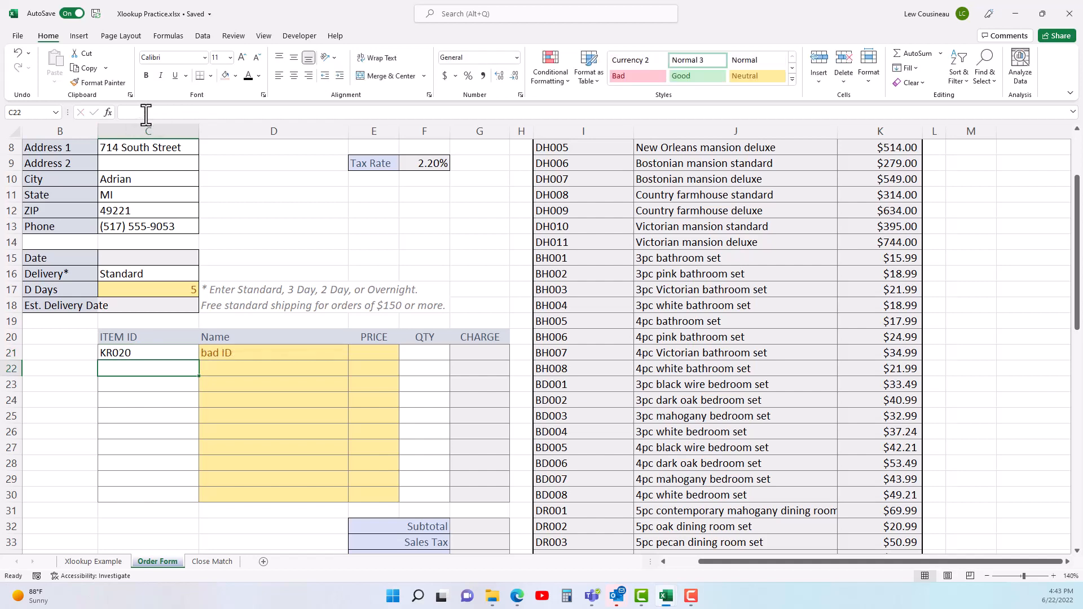
click(140, 356)
key(Right)
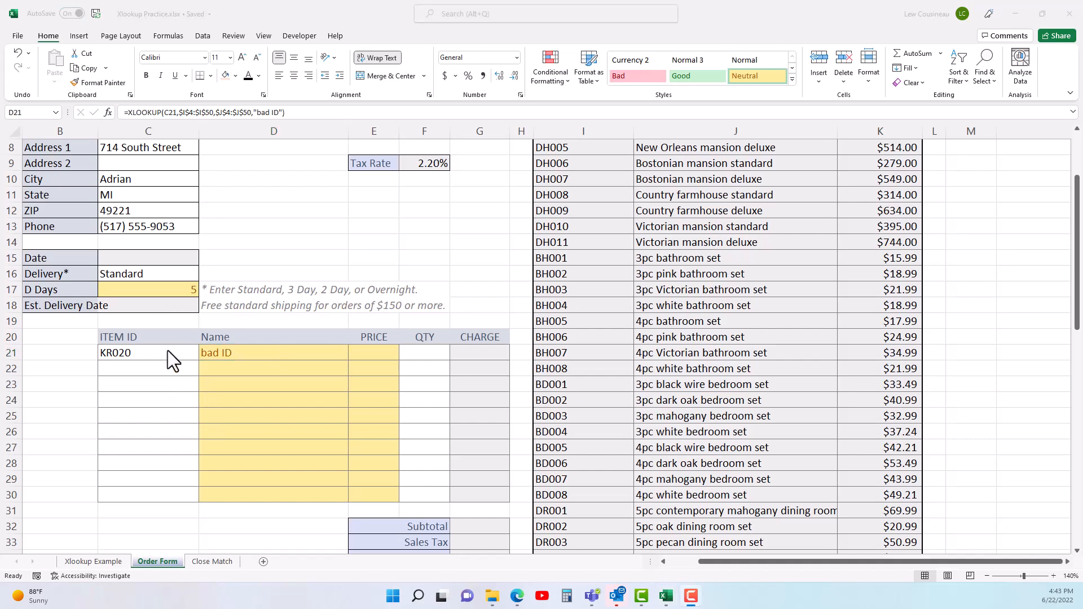
Step: Set the item ID in C21 to KR010
click(152, 354)
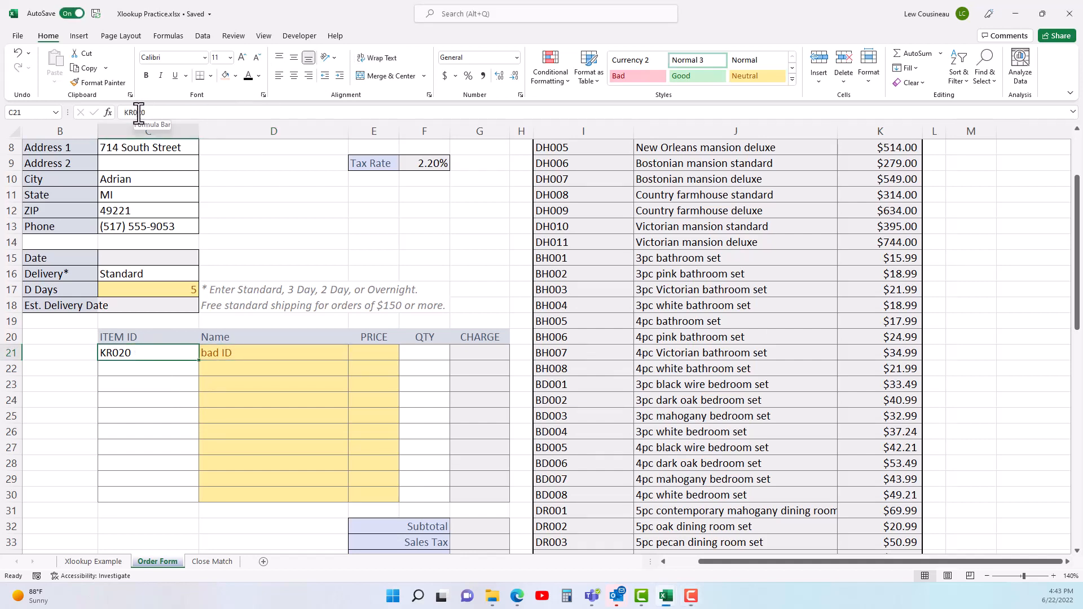
text(1)
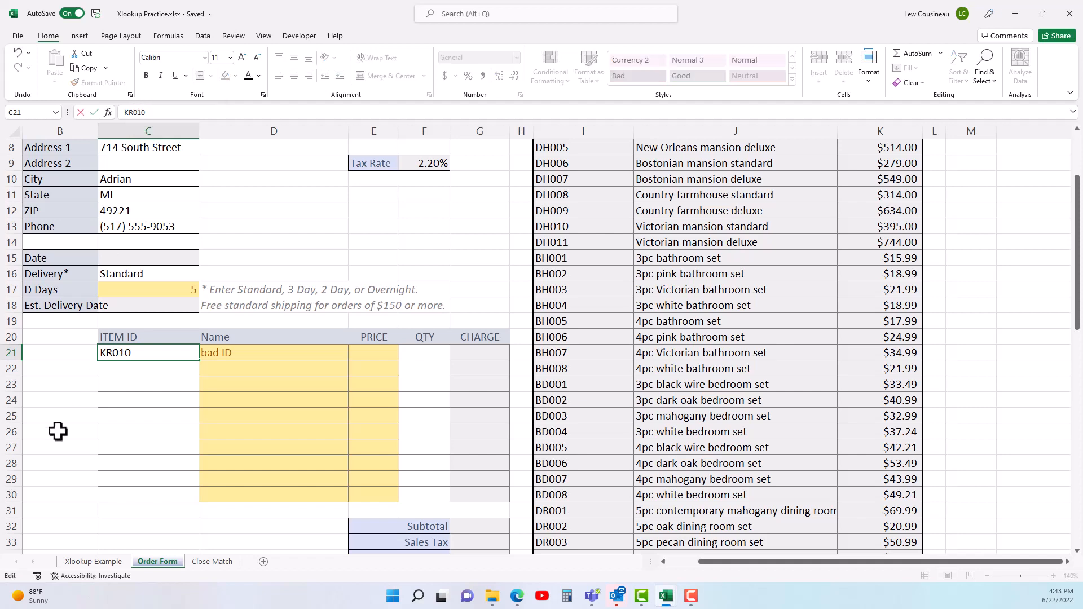
key(Return)
Step: Replace the "bad ID" not-found text in the D21 XLOOKUP formula with an empty string ""
click(232, 355)
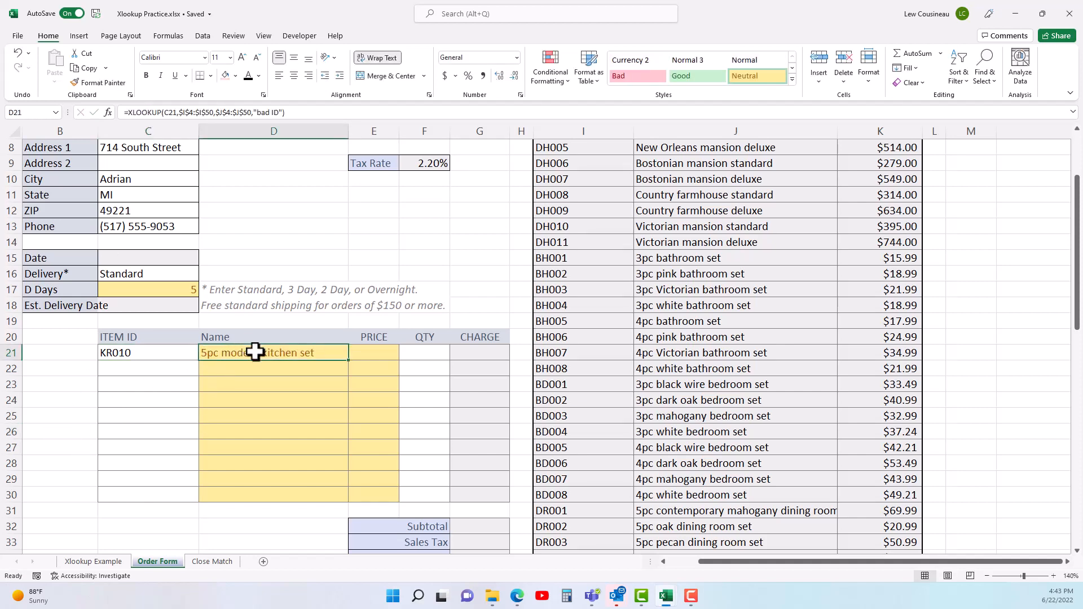
double_click(255, 352)
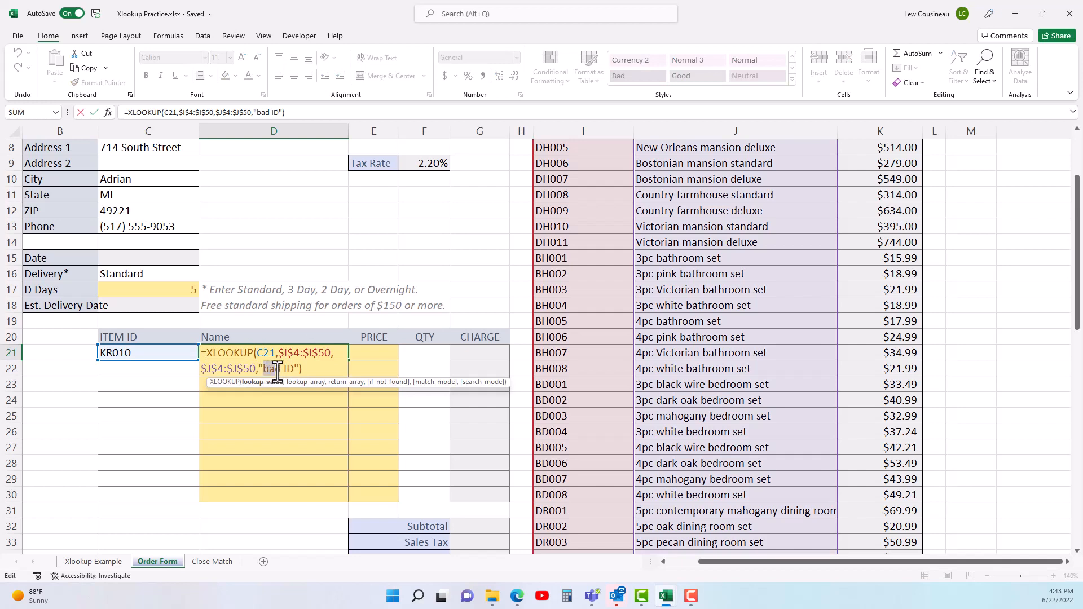
key(BackSpace)
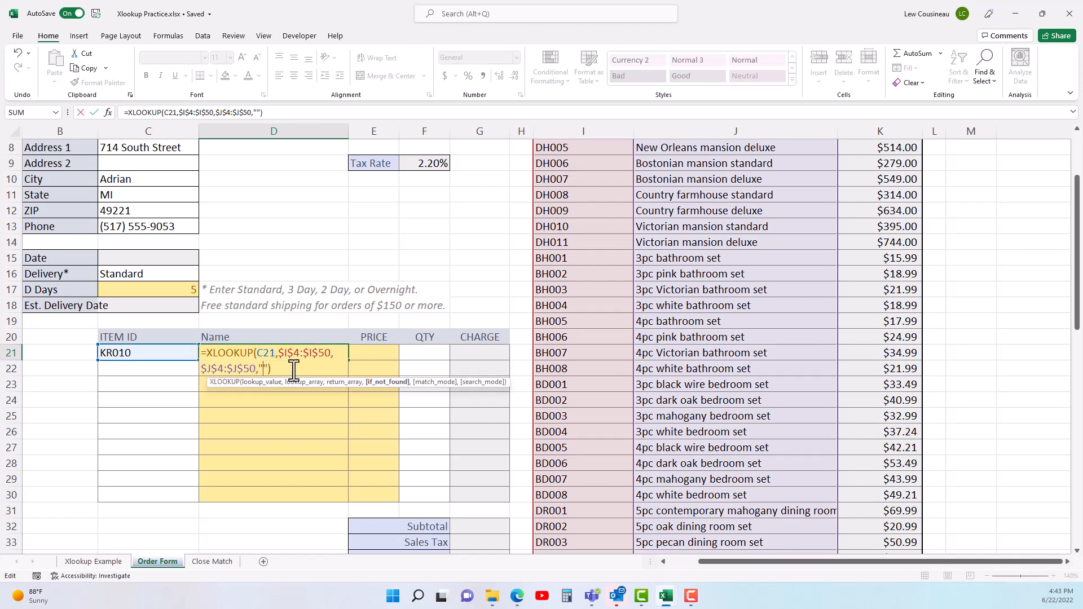
key(Return)
Step: Fill the Name formula from D21 down through D30 and check the copied cells
click(304, 352)
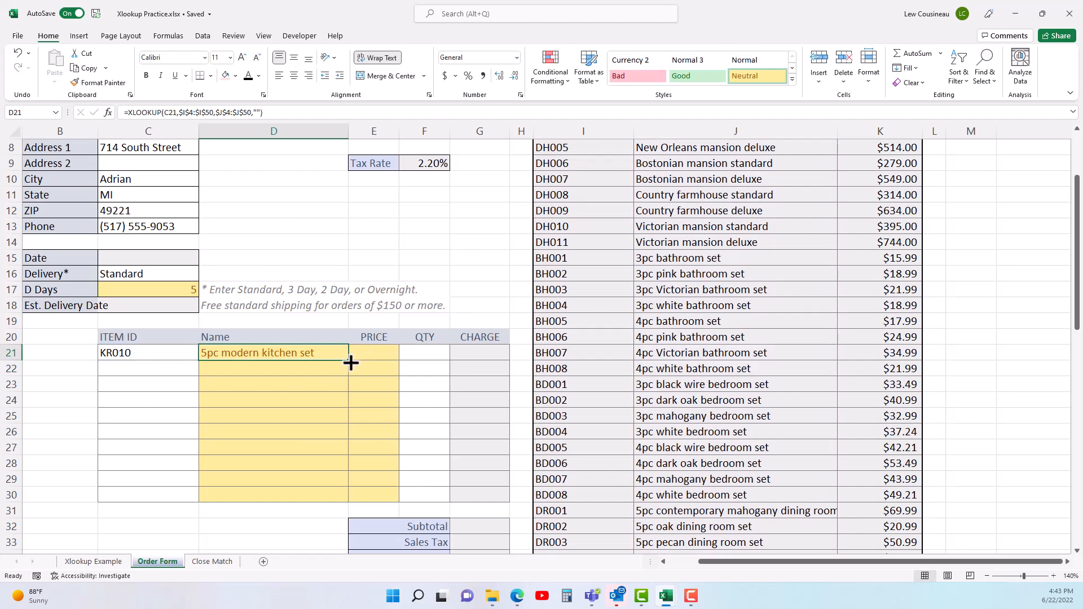
drag(351, 362, 337, 498)
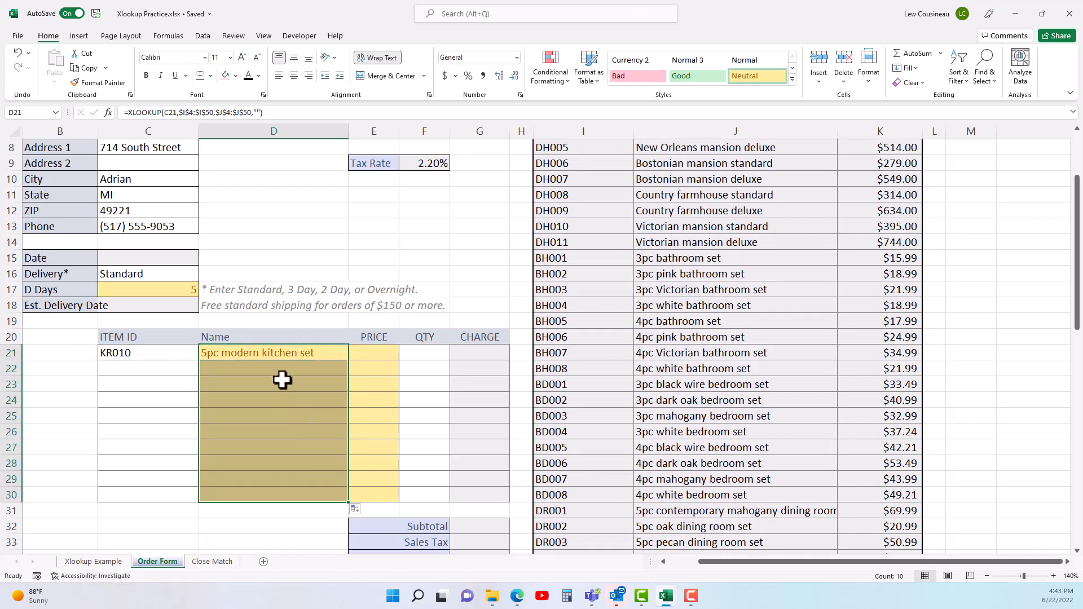
drag(282, 370, 269, 492)
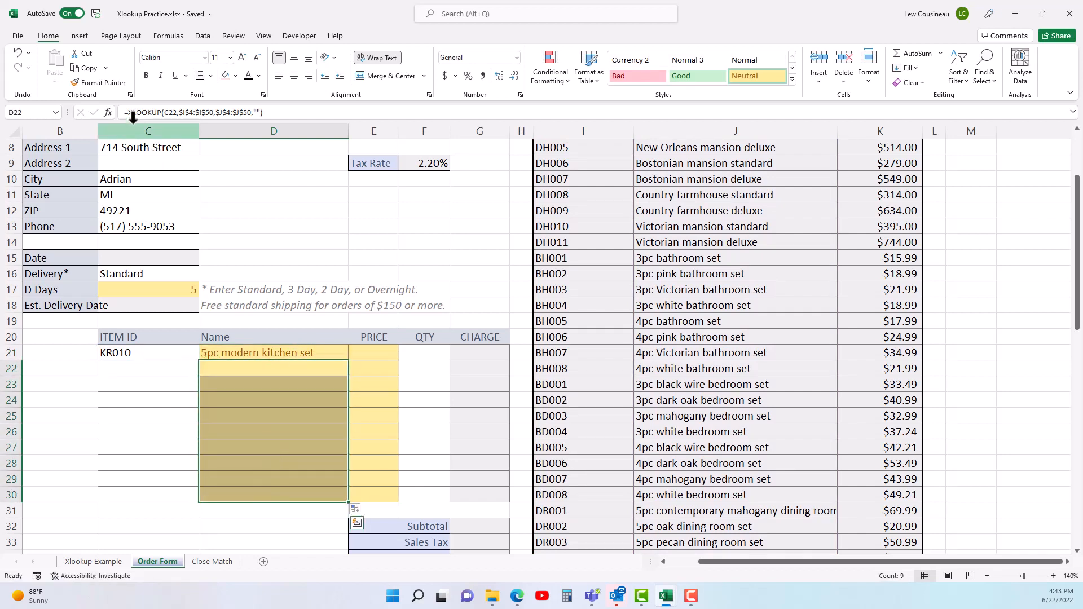
Step: Enter item IDs BH001 in C22 and DH010 in C23, and review the looked-up names
click(154, 375)
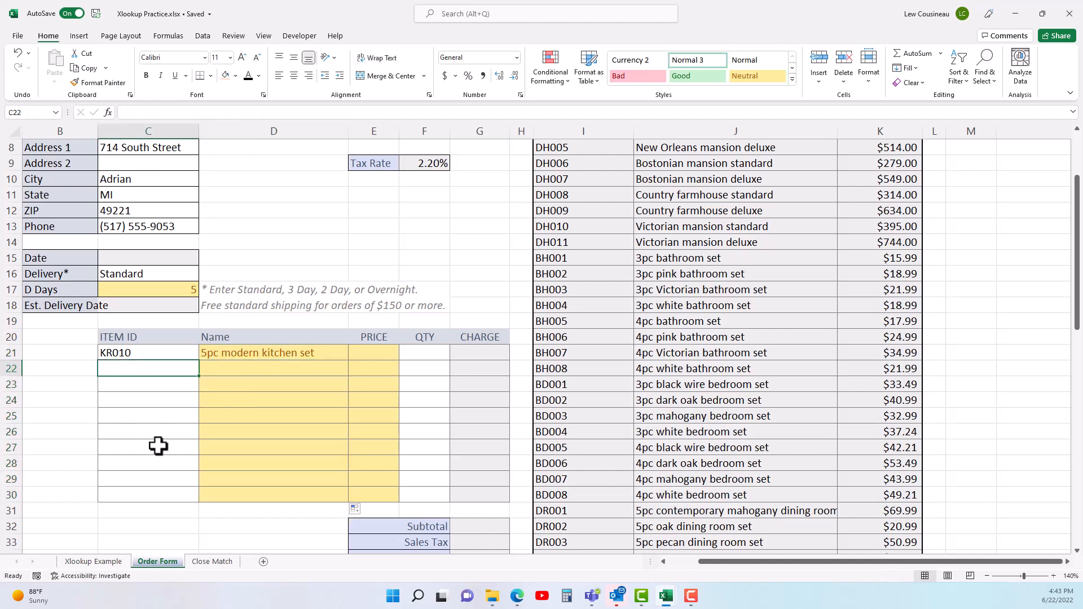
text(BH)
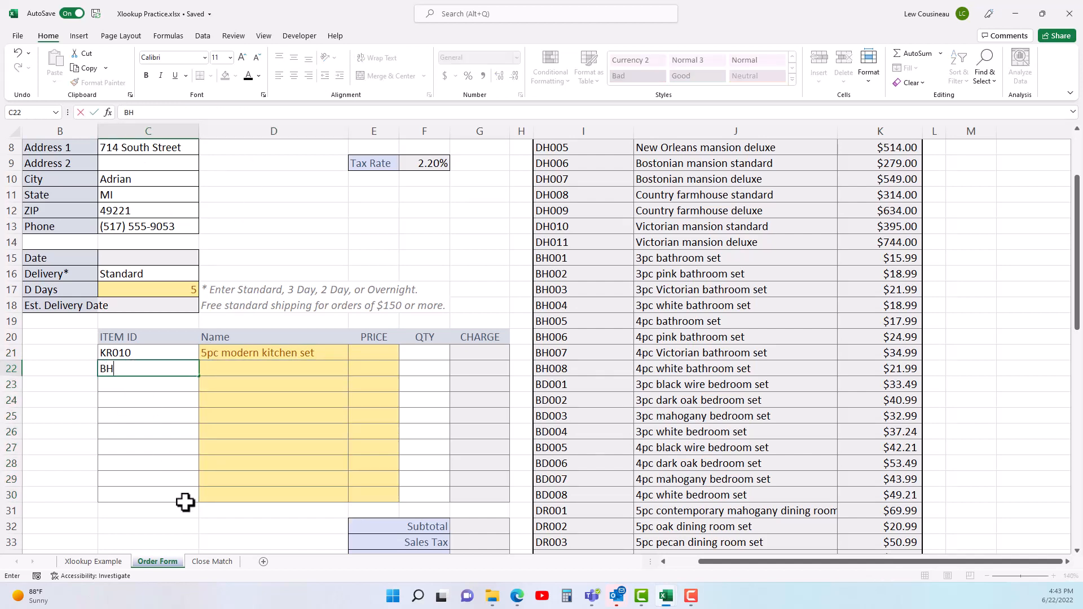
text(001)
key(Return)
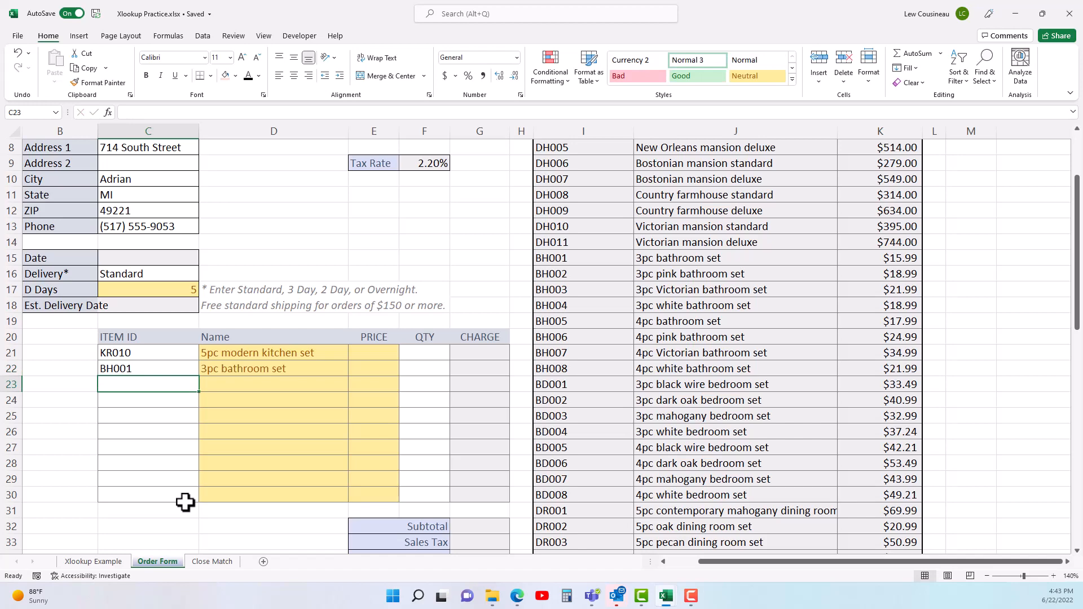
text(DH)
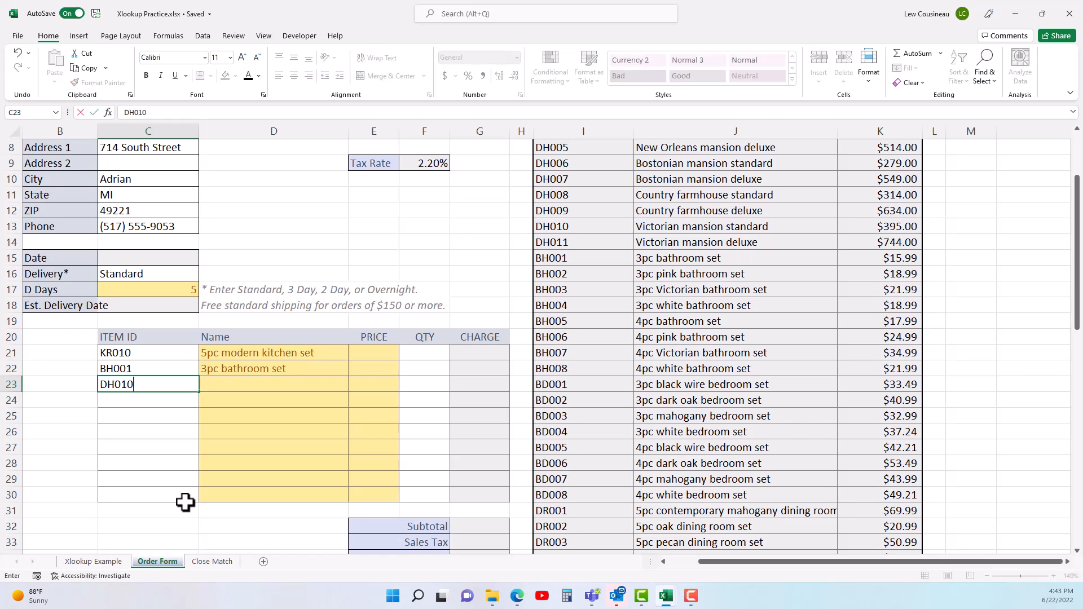
text(010)
key(Return)
scroll(425, 370, right, 3)
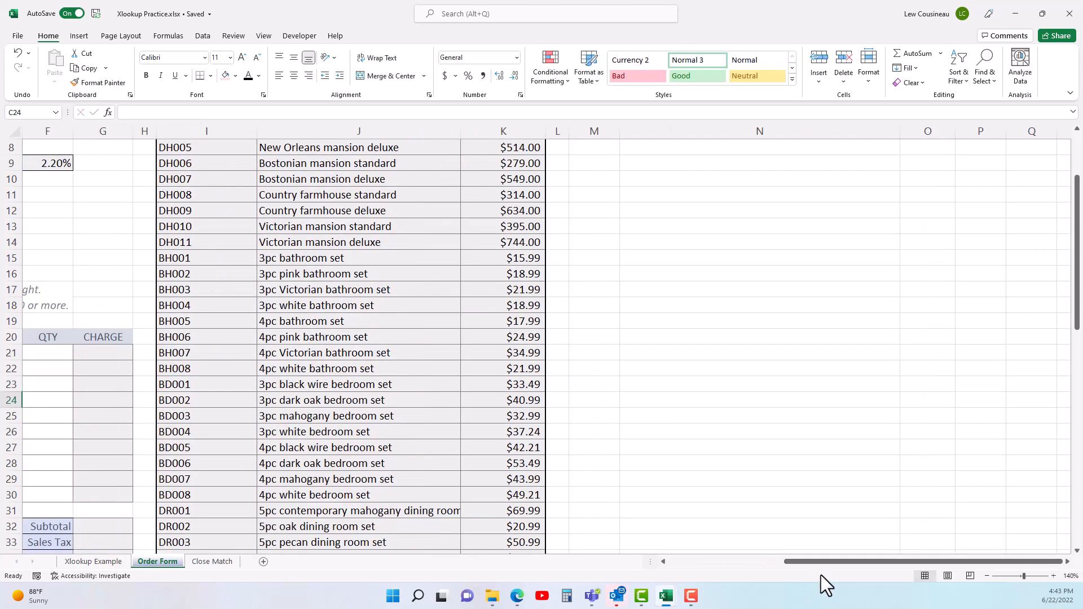
drag(823, 561, 708, 561)
drag(291, 355, 265, 415)
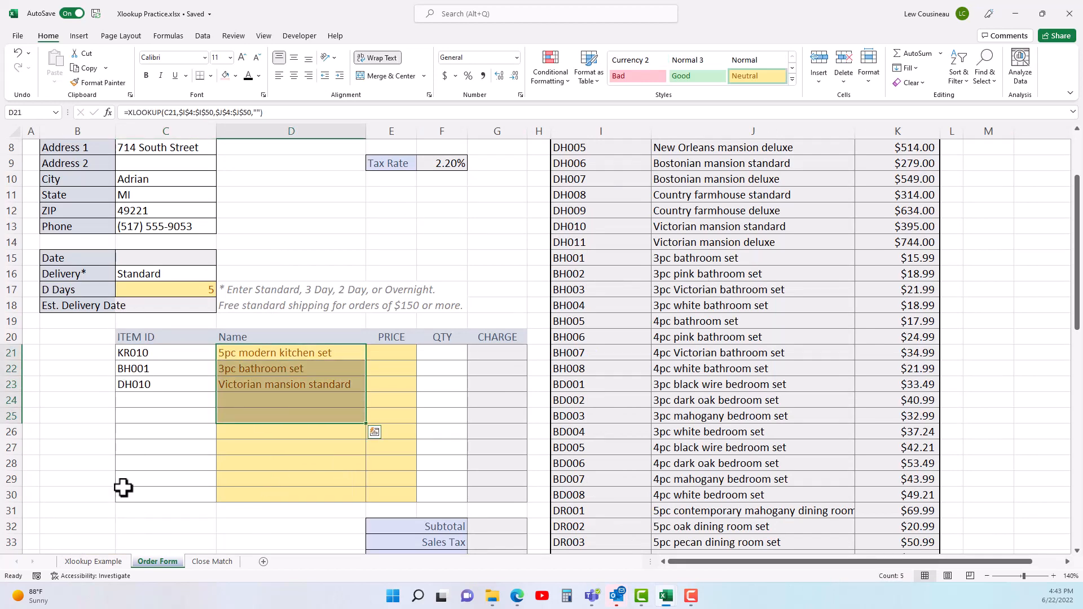
Step: Start an XLOOKUP formula in the Price cell E21 with the item ID in C21 as the lookup value
click(398, 353)
scroll(416, 390, up, 3)
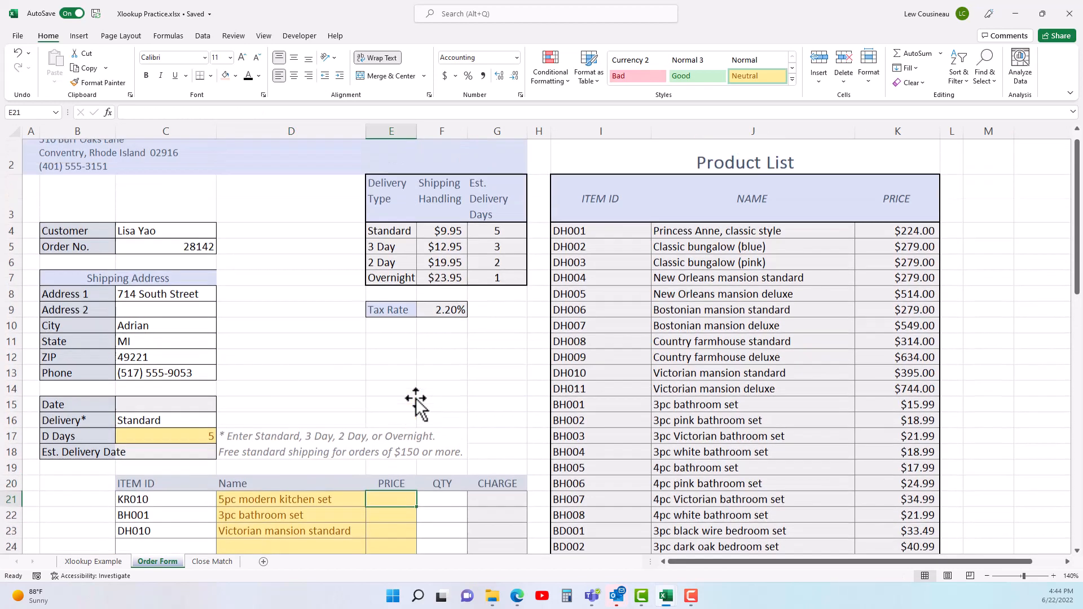
scroll(416, 404, up, 1)
scroll(415, 403, down, 2)
text(=xl)
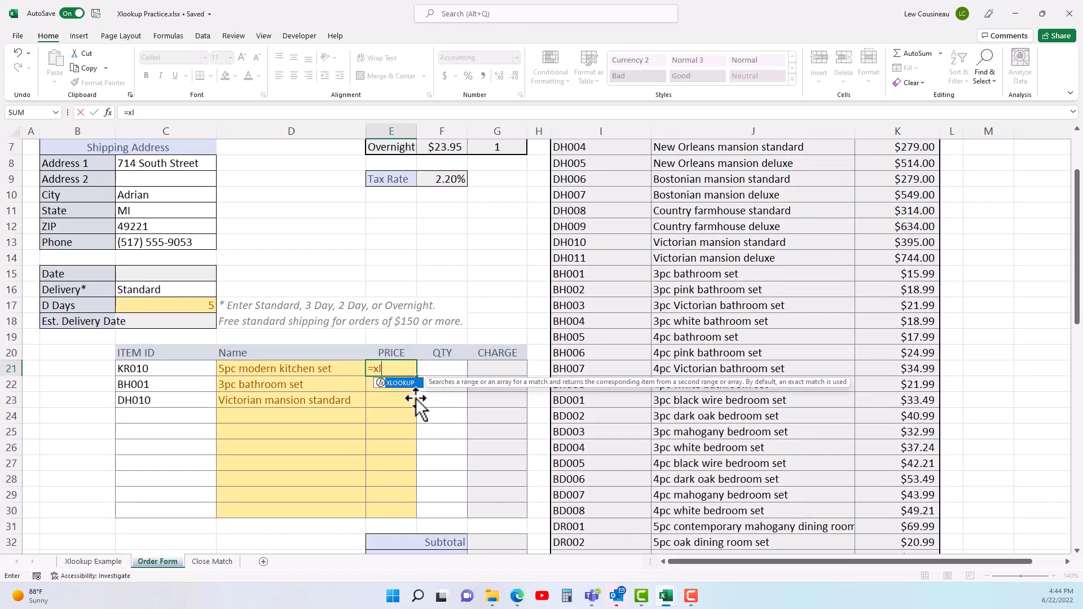
key(Tab)
click(169, 369)
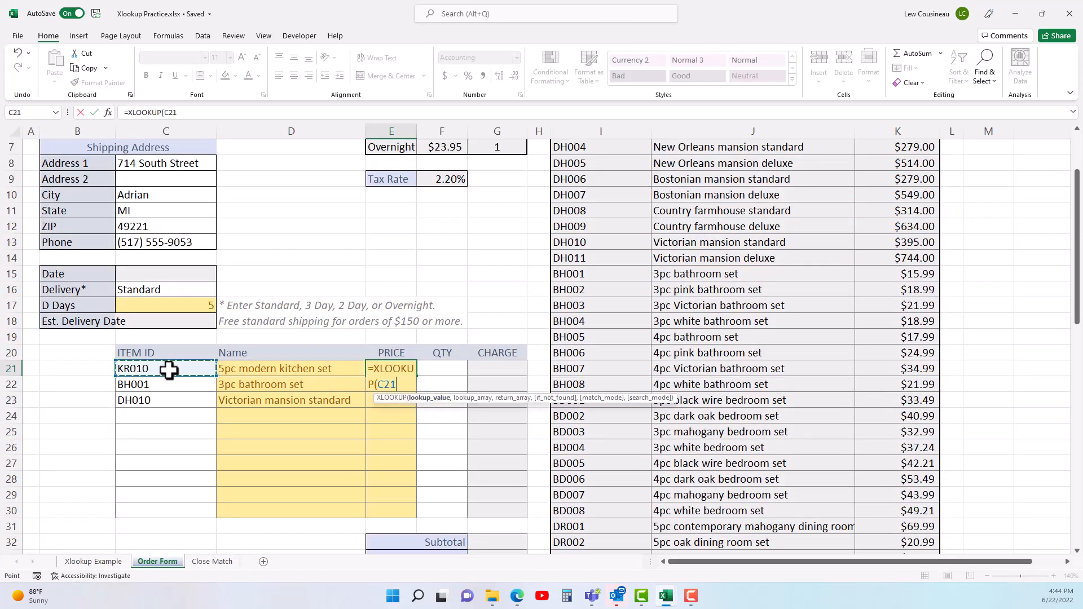
Step: Set the Price formula's lookup array to the Product List's item IDs as the absolute reference $I$4:$I$50
text(,+)
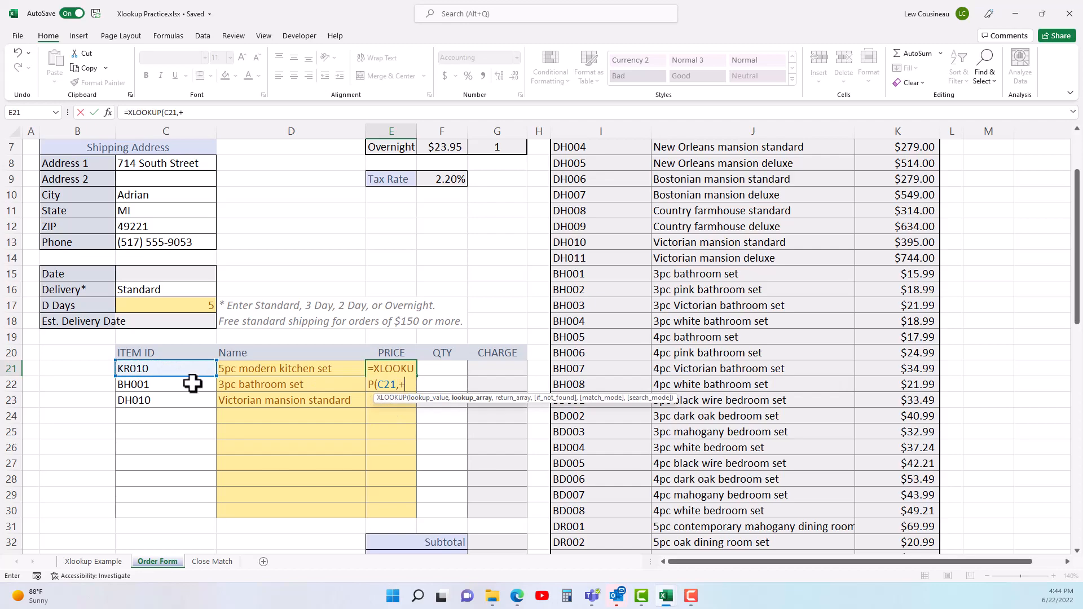
scroll(580, 242, up, 2)
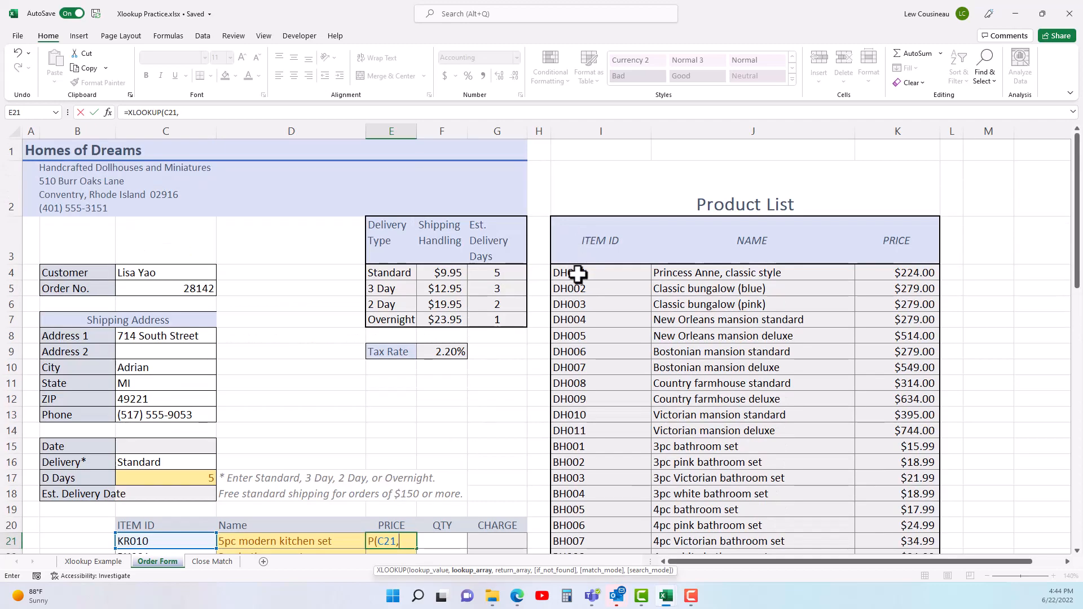
drag(575, 273, 587, 182)
scroll(374, 434, up, 7)
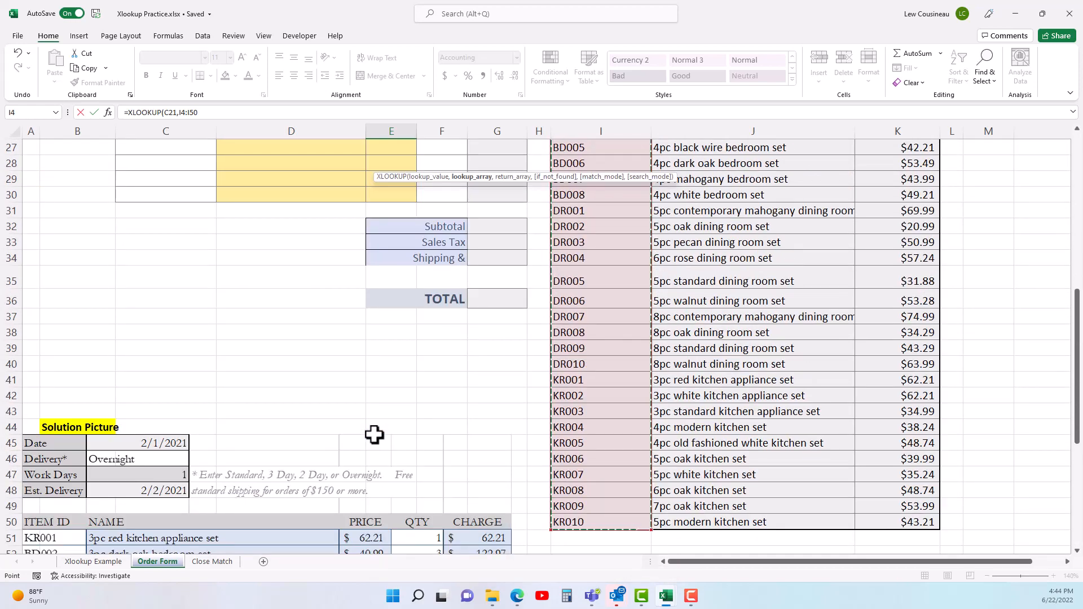
scroll(374, 434, down, 2)
scroll(374, 434, up, 3)
scroll(374, 433, up, 3)
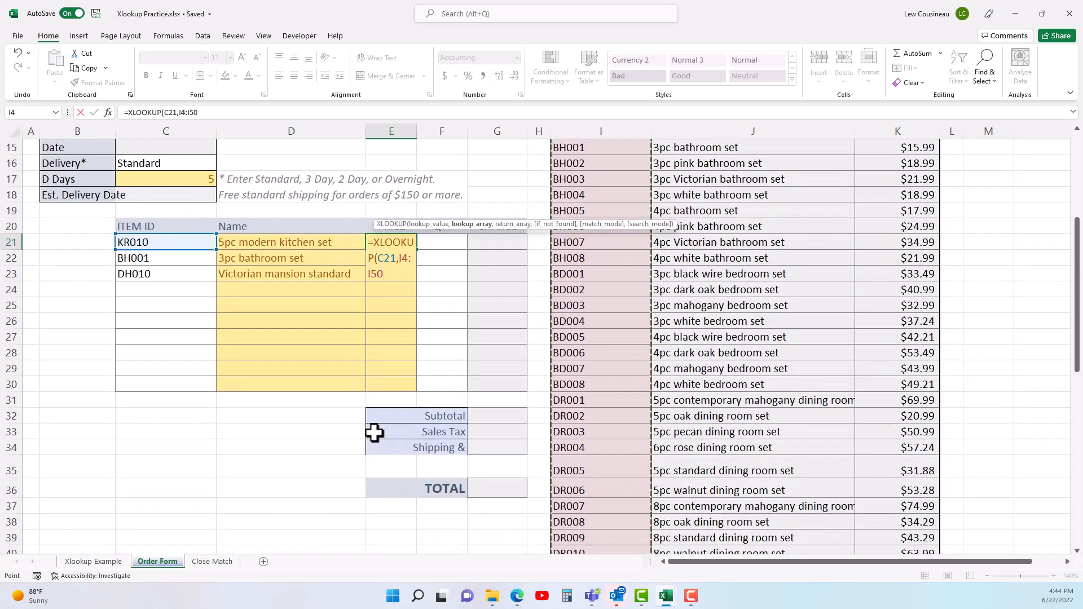
key(F4)
text(,)
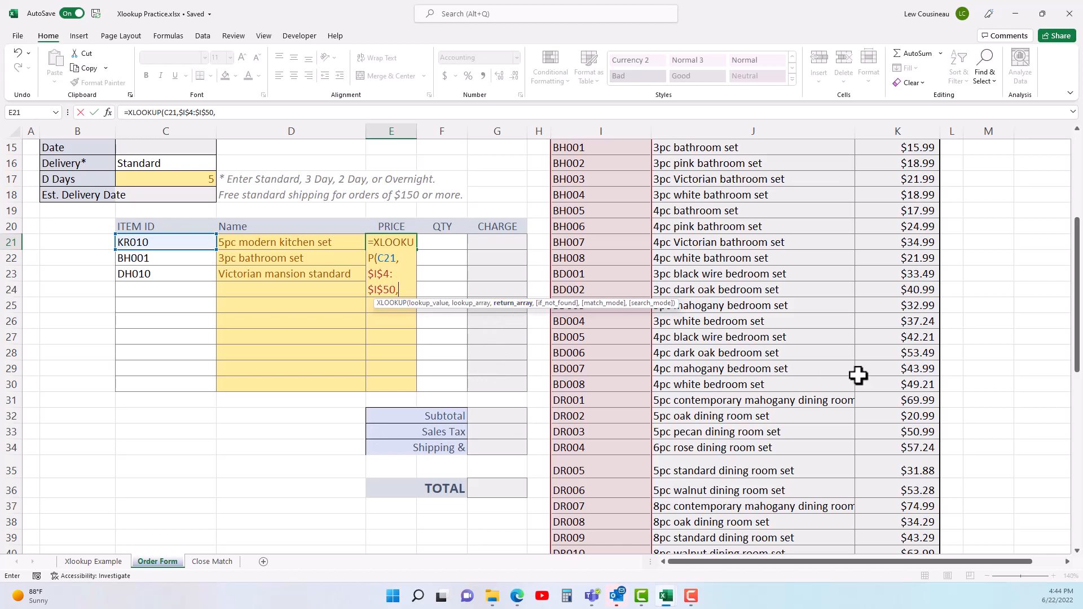
Step: Complete the Price XLOOKUP with the product prices $K$4:$K$50 as the return array and an empty string "" for not found
scroll(845, 374, up, 1)
scroll(897, 203, up, 1)
scroll(897, 203, up, 3)
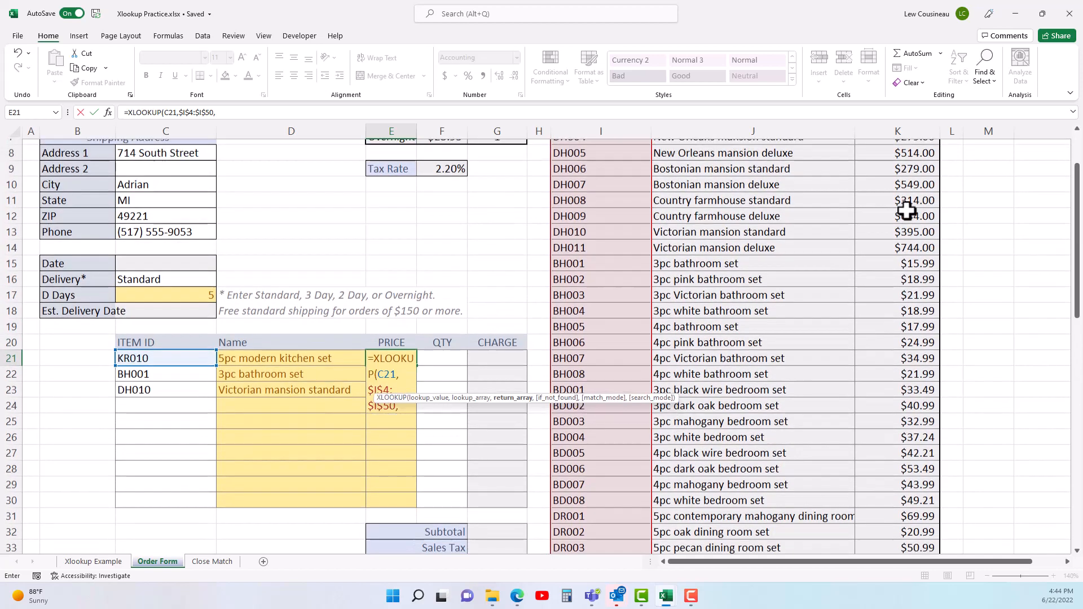
click(908, 196)
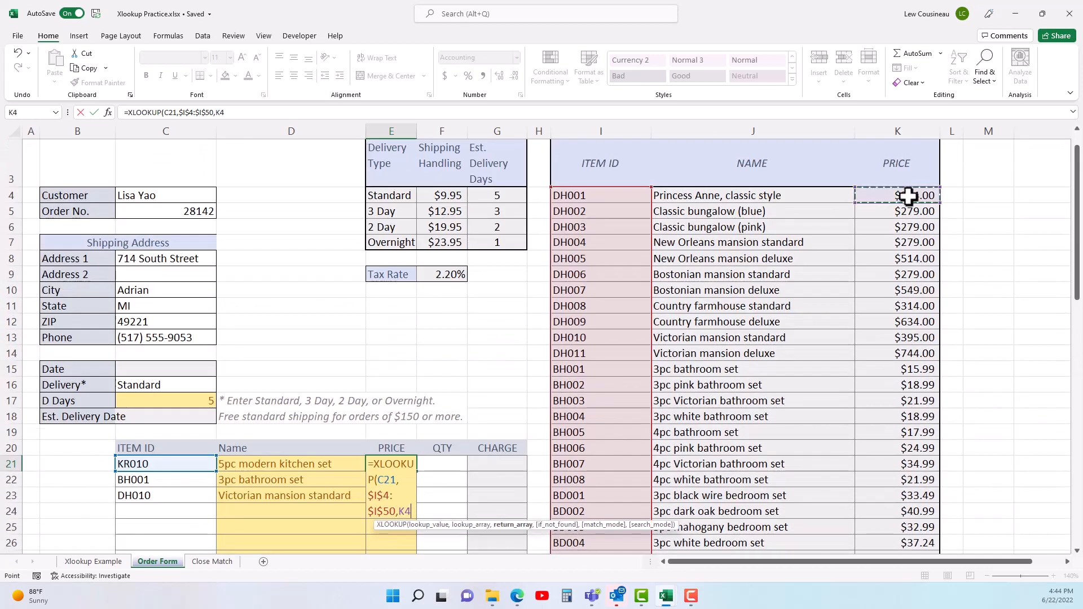
key(ctrl+shift+Down)
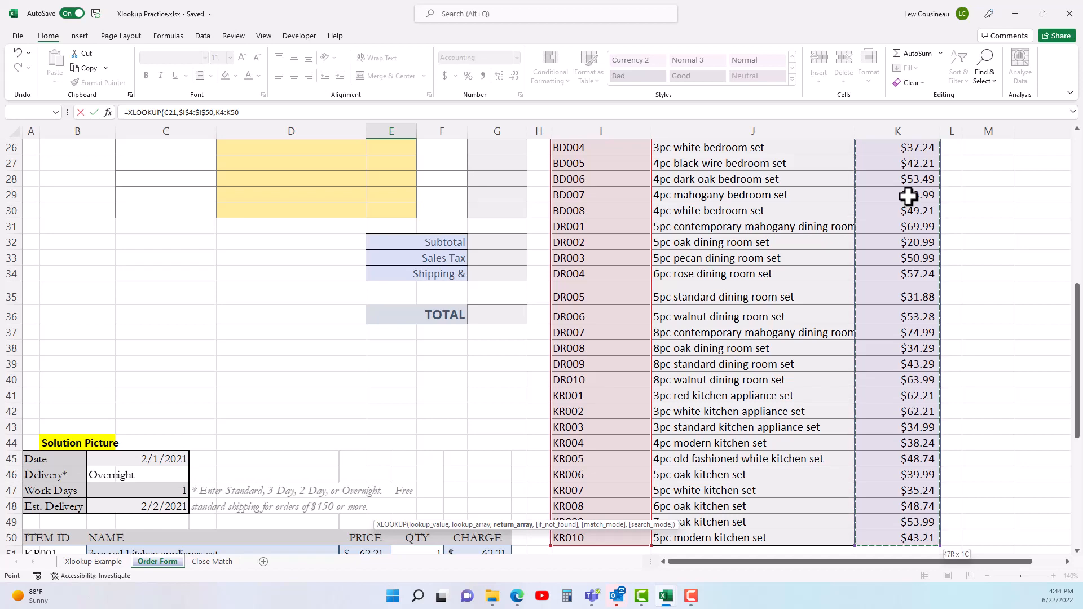
key(F4)
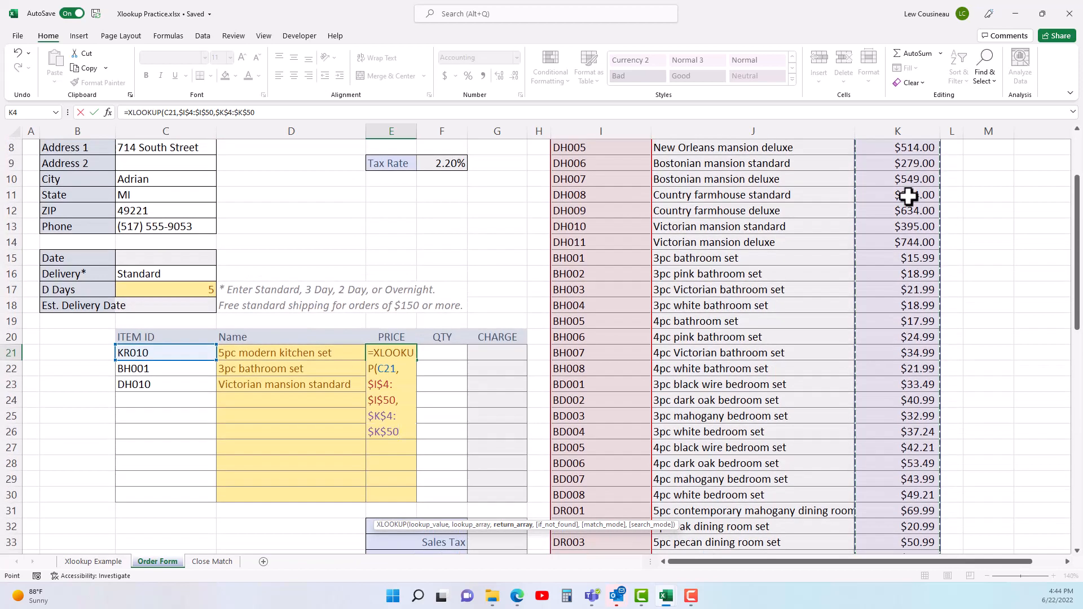
text(,)
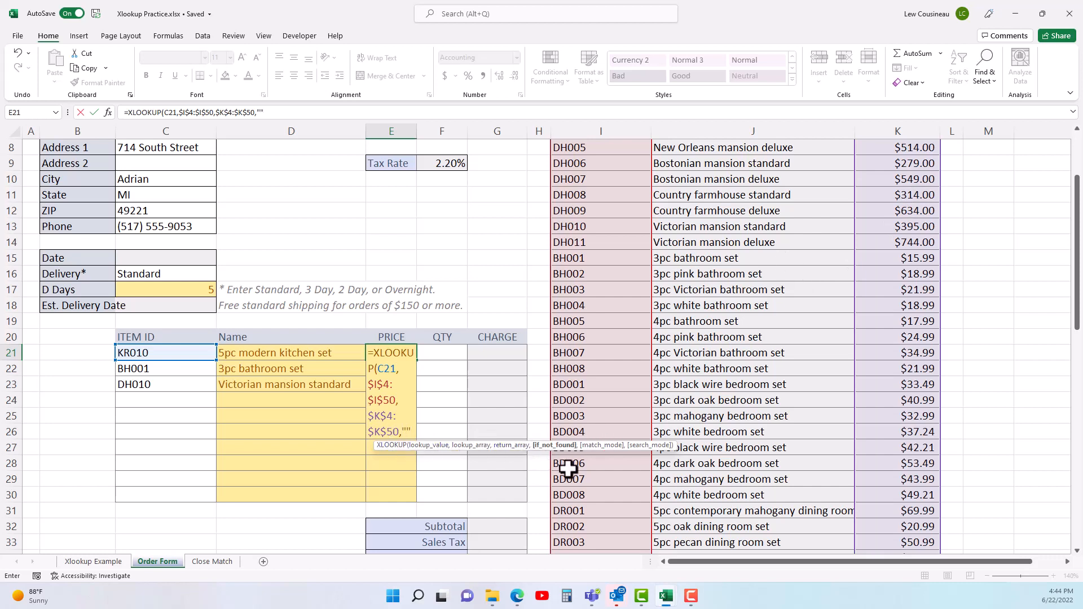
text(""))
key(Return)
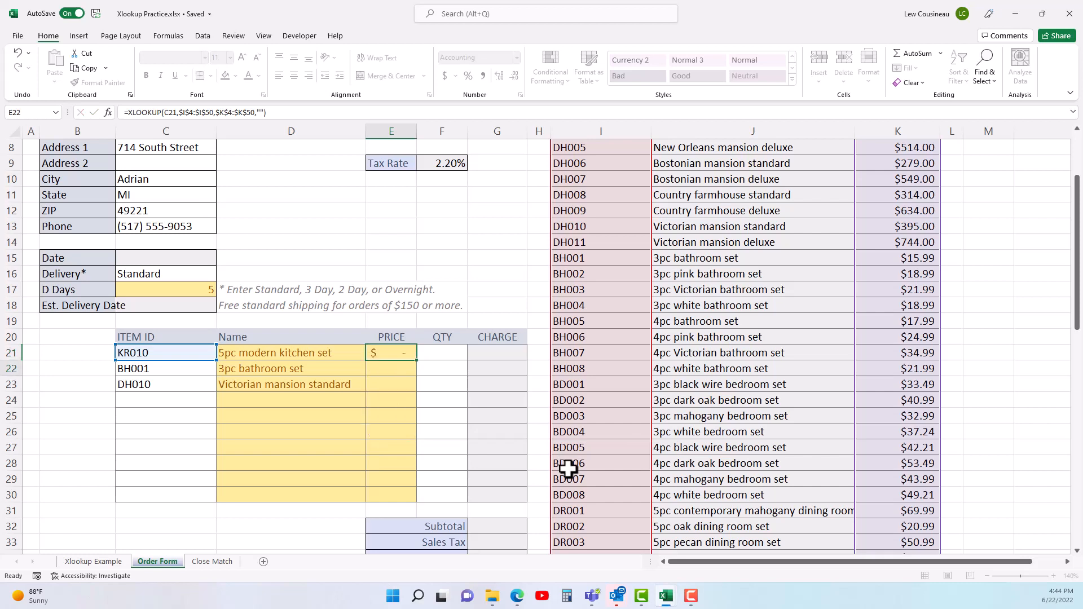
Step: Fill the Price formula from E21 down through E30 and check the copies in the rows without item IDs
click(410, 357)
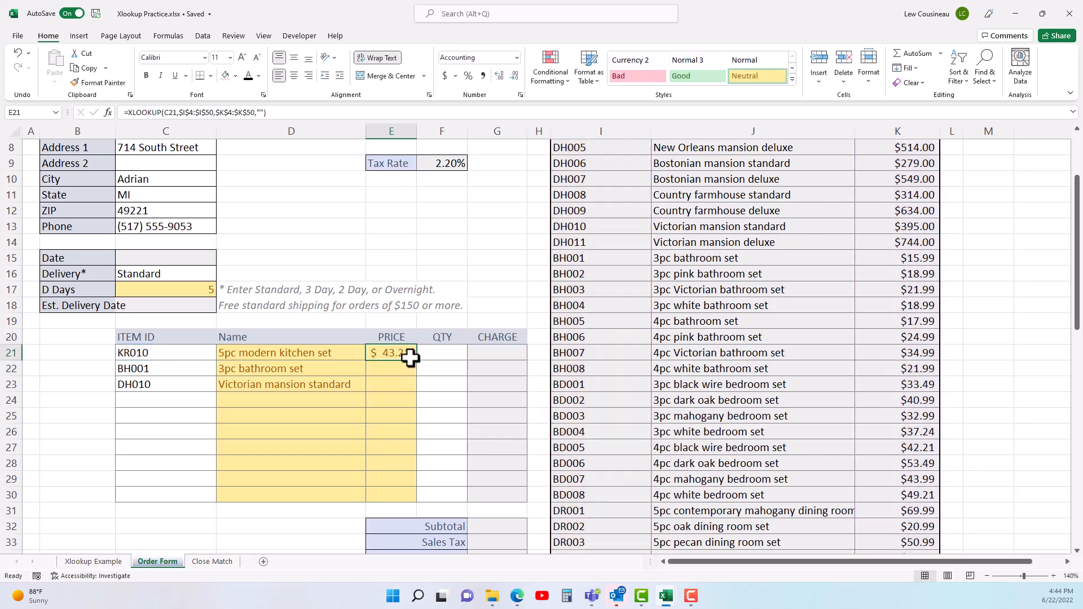
drag(418, 362, 407, 500)
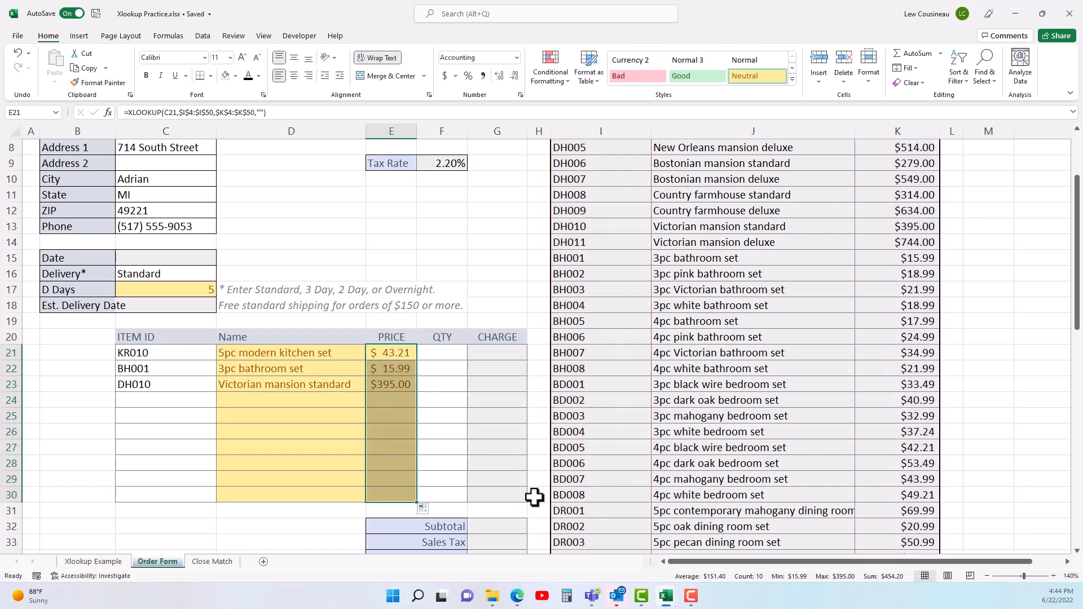
click(397, 398)
click(402, 418)
click(401, 444)
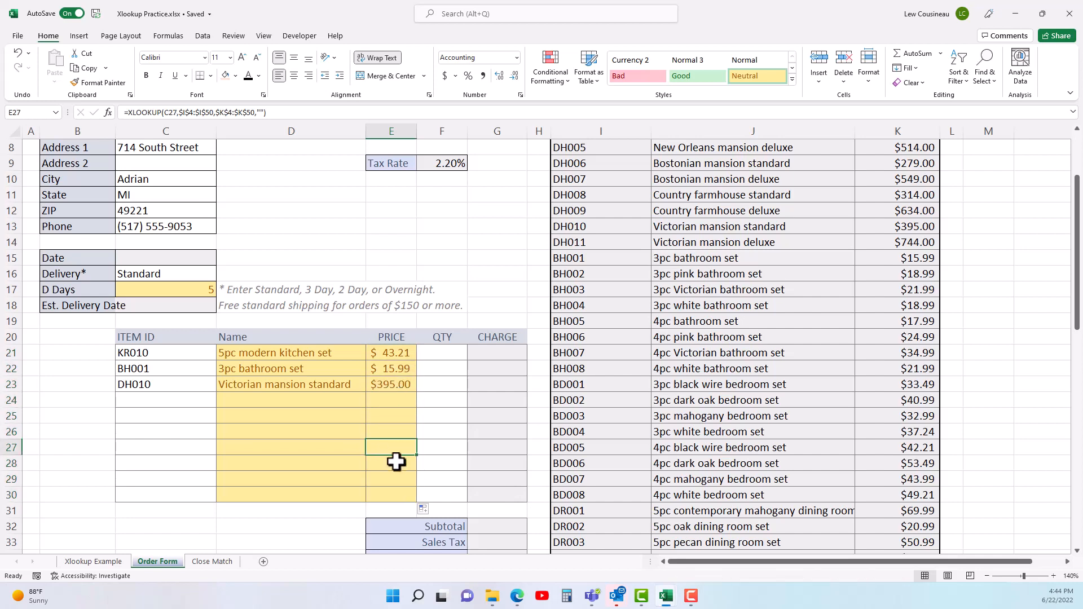
Step: Review the Name and Price formulas in the filled order rows, and clear the Price formulas from E21:E23
click(396, 465)
click(389, 383)
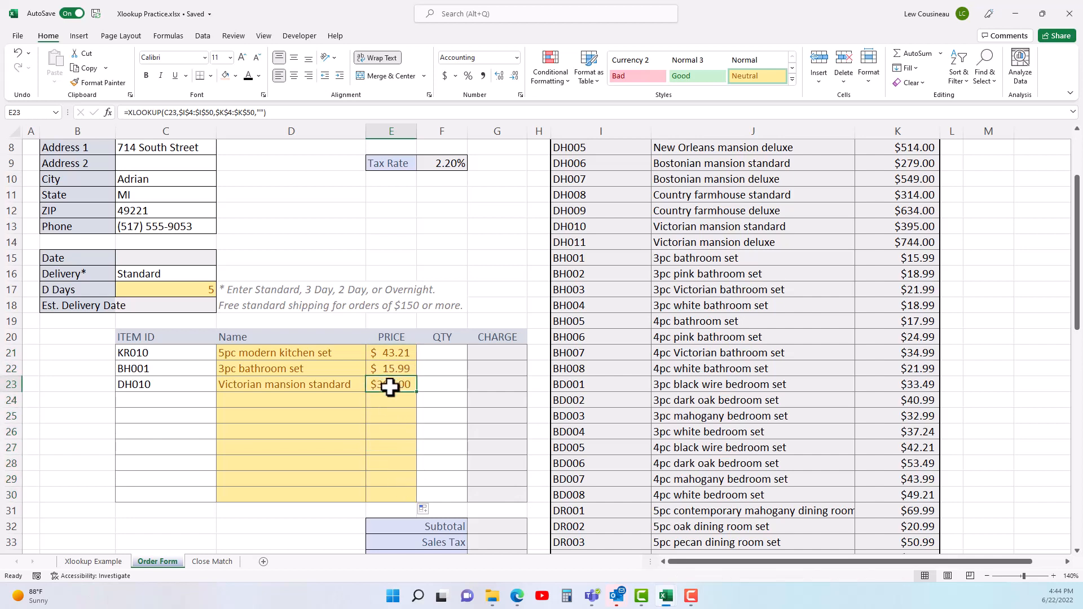
click(391, 369)
click(399, 353)
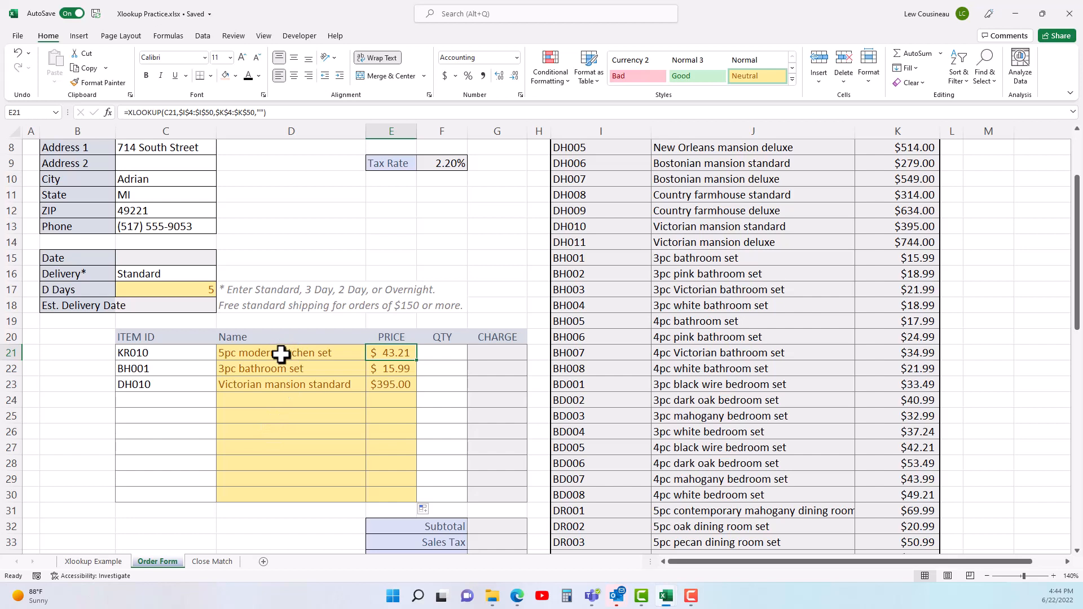
click(281, 354)
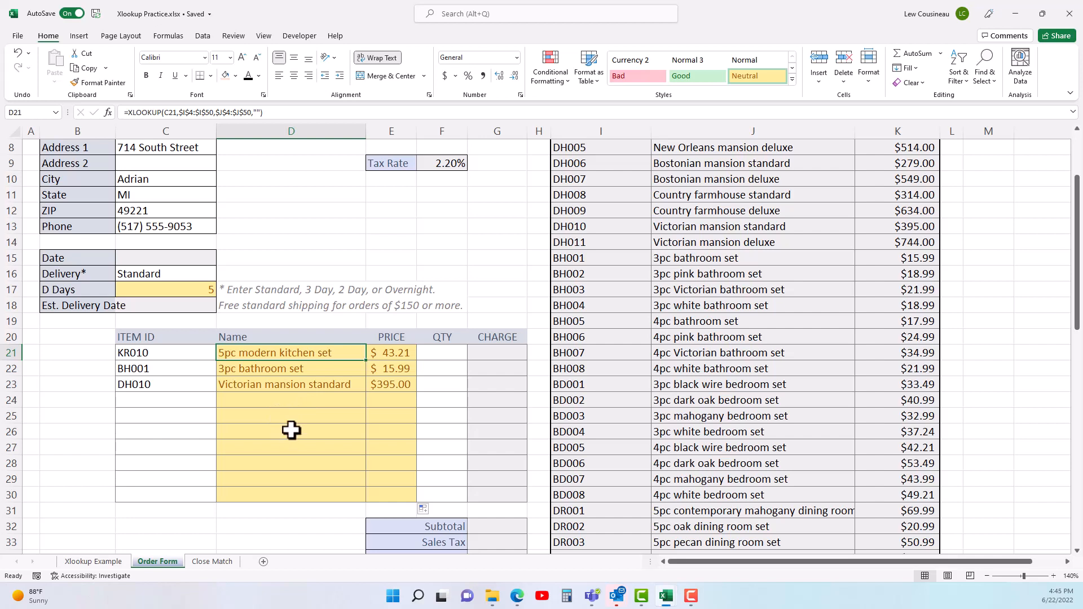
click(385, 347)
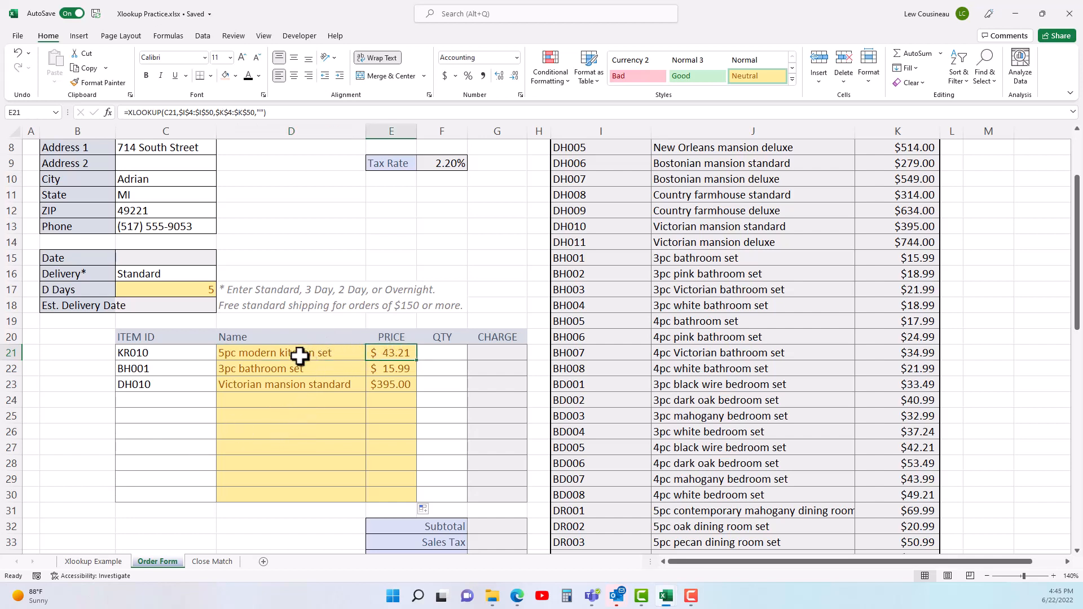
drag(384, 355, 386, 384)
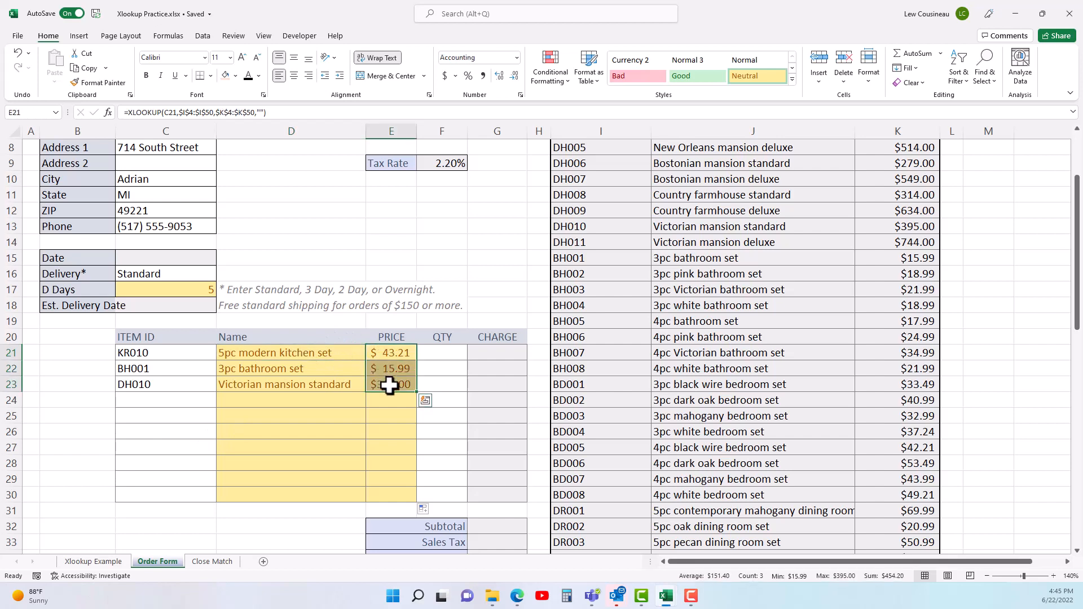
key(Delete)
Step: Extend the return array of the Name XLOOKUP in D21 to $J$4:$K$50 so one formula returns both name and price
click(304, 355)
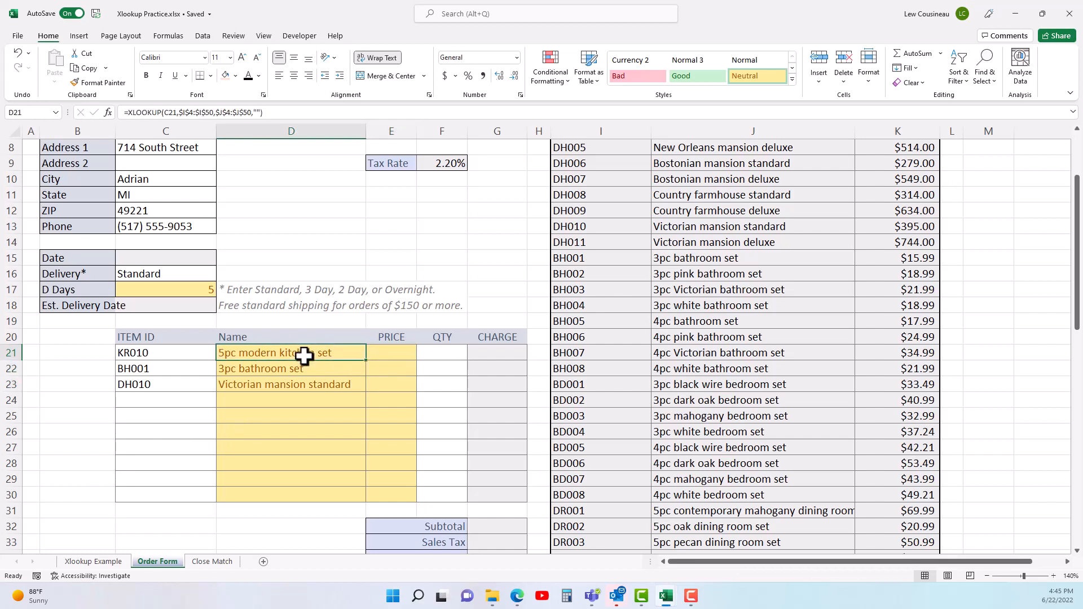
double_click(299, 360)
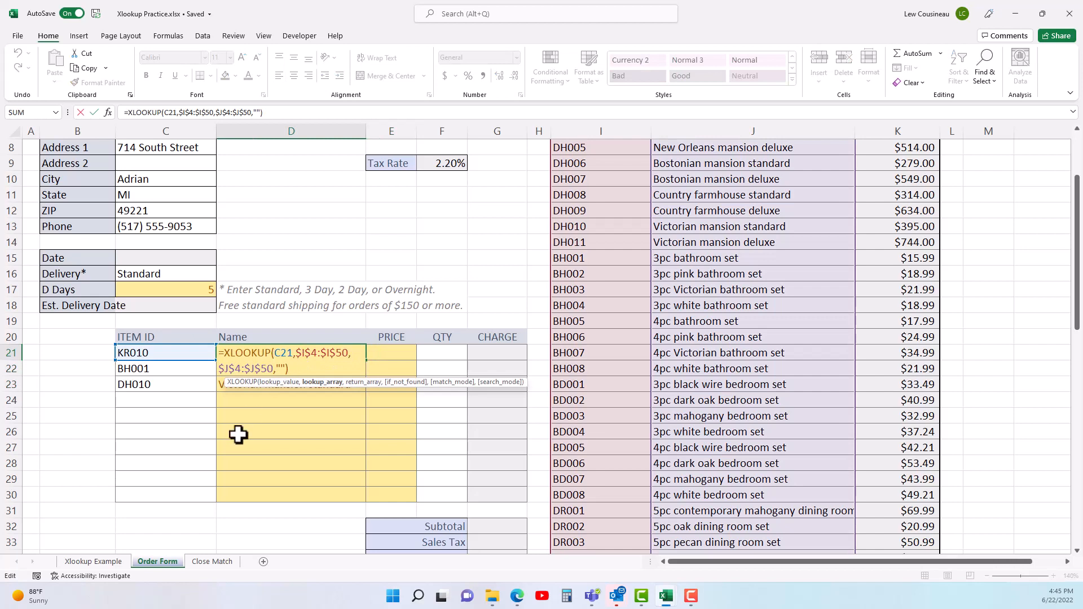
click(364, 382)
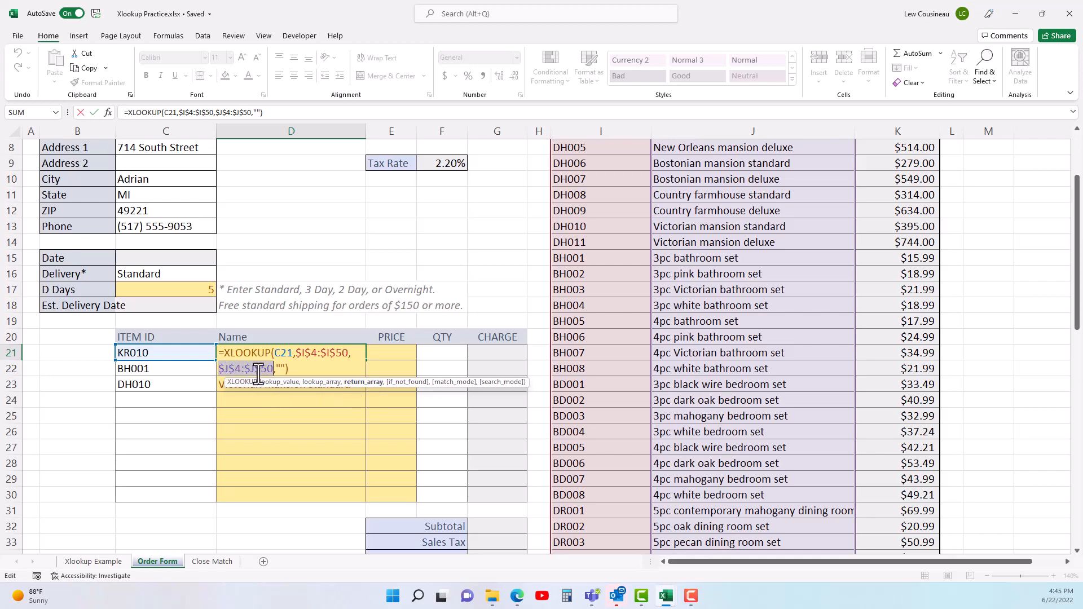
scroll(773, 345, up, 2)
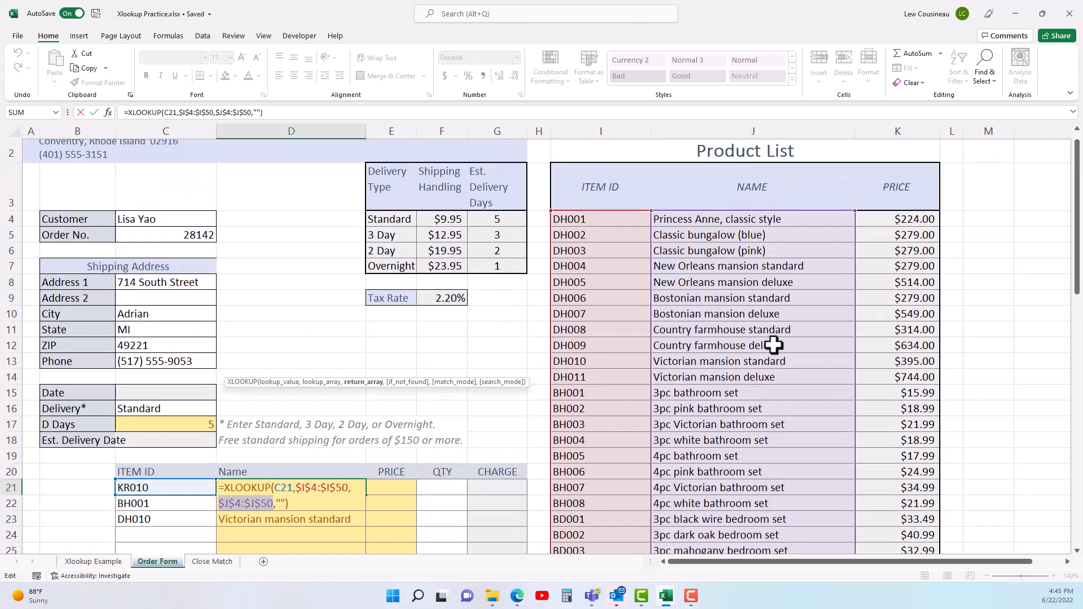
scroll(774, 345, up, 1)
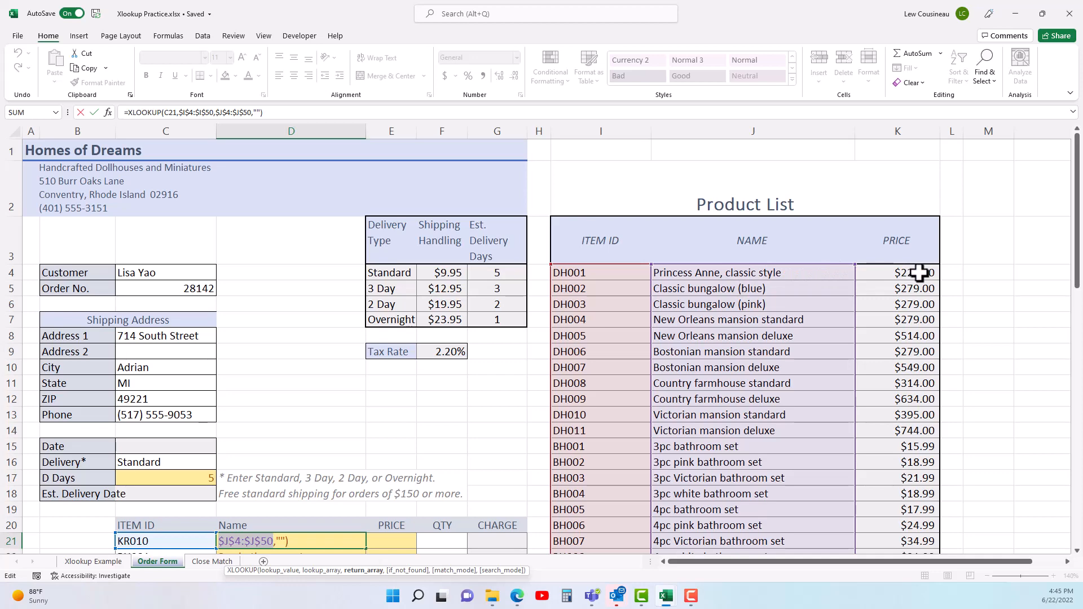
scroll(465, 394, down, 3)
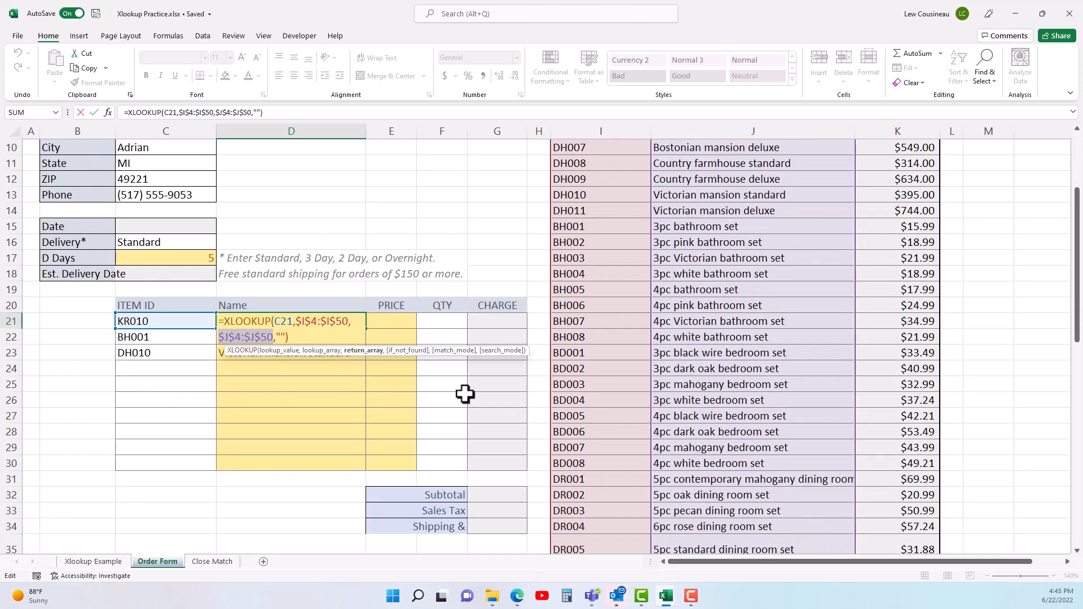
click(255, 337)
key(Delete)
text(K)
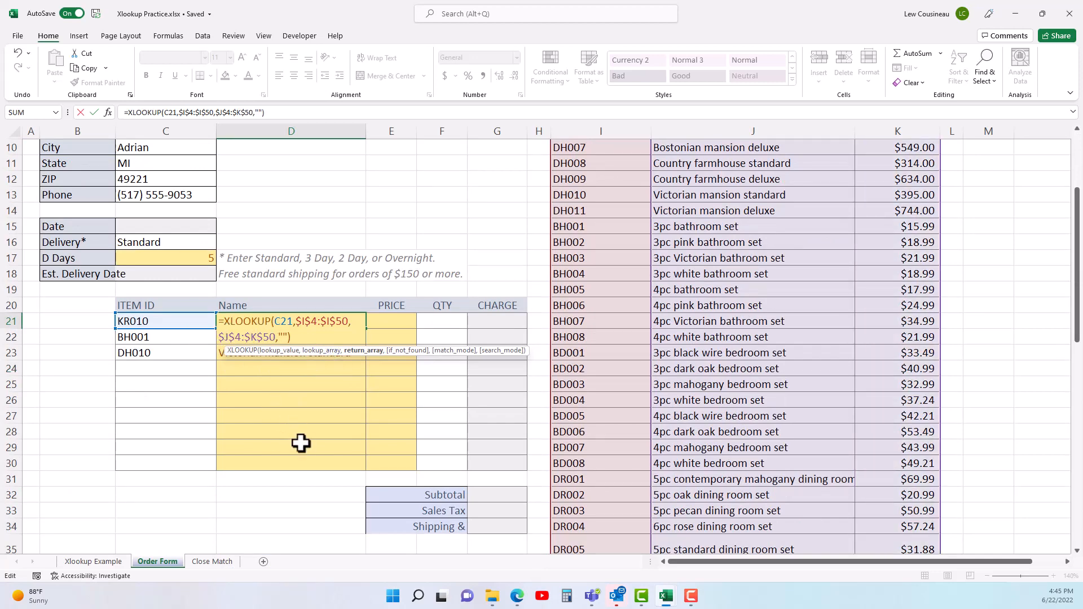
key(Return)
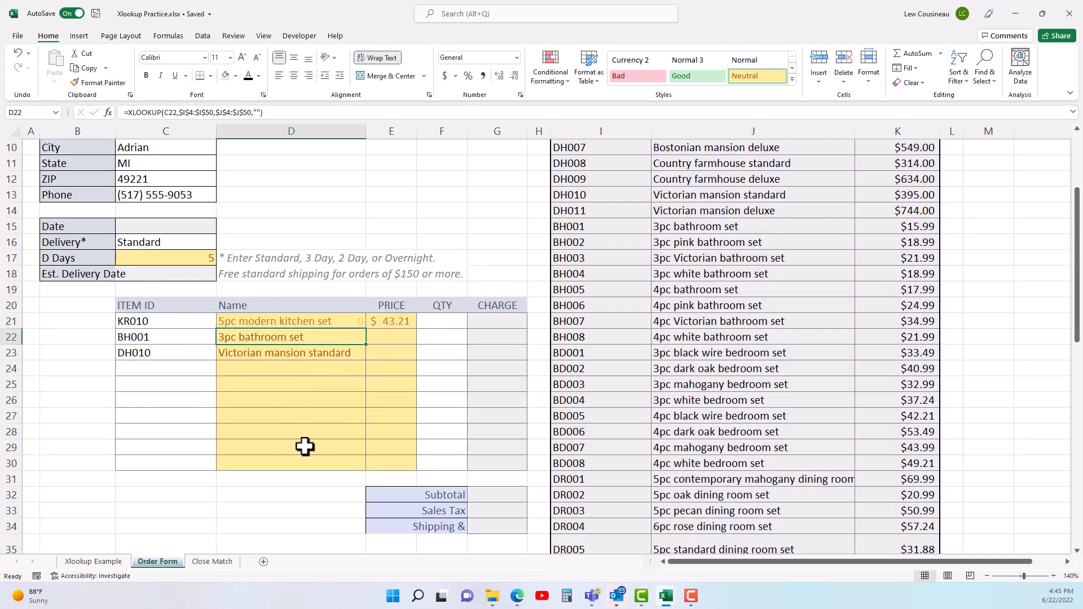
Step: Check the combined formula in D21 and its spilled price in E21, and fill D21 down through D30
click(307, 322)
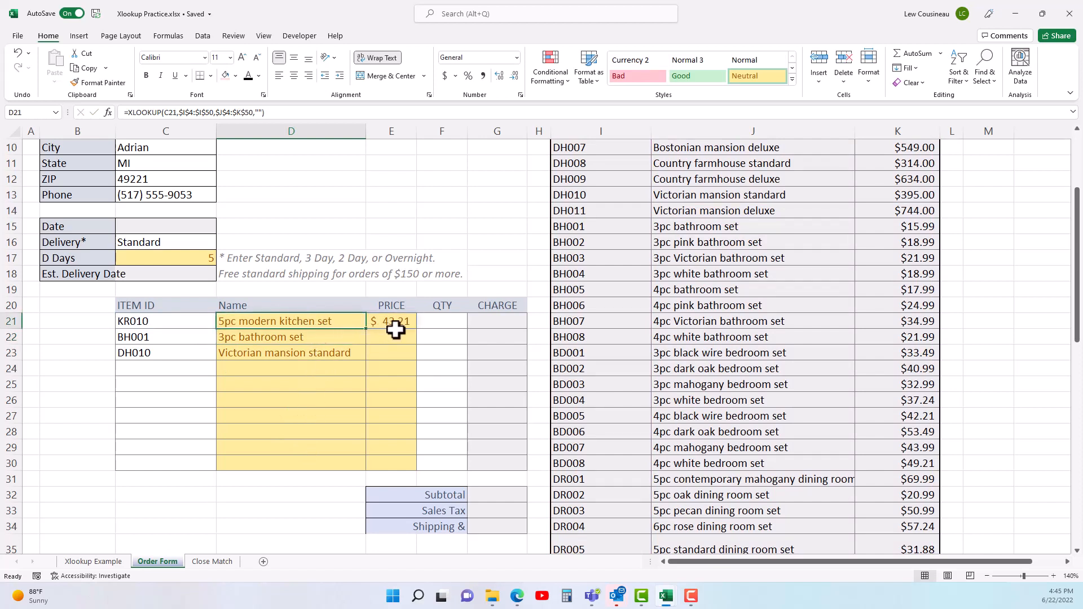
click(246, 341)
click(284, 321)
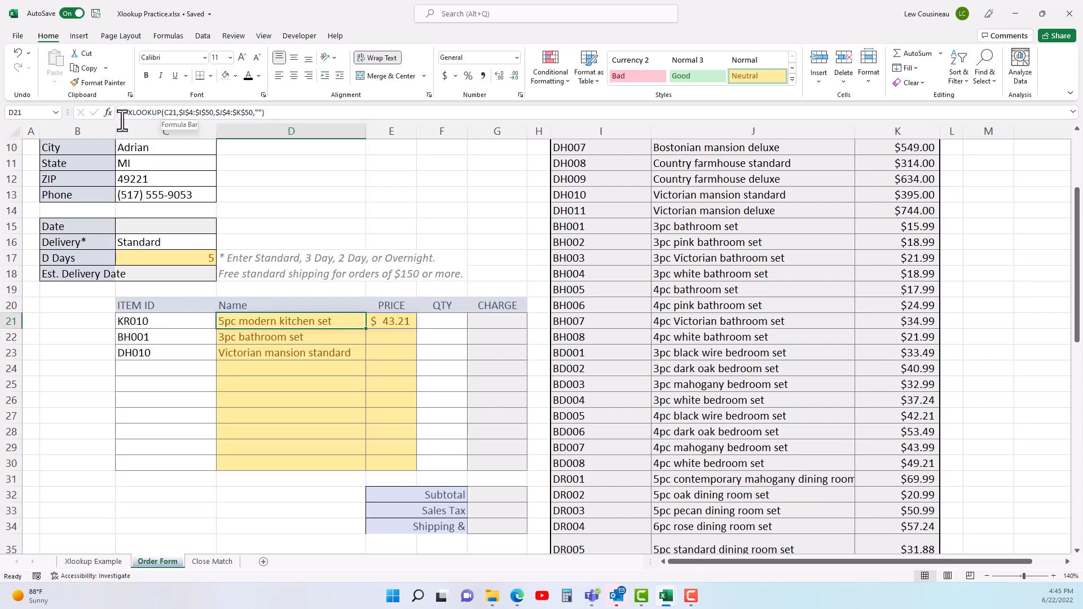
click(398, 323)
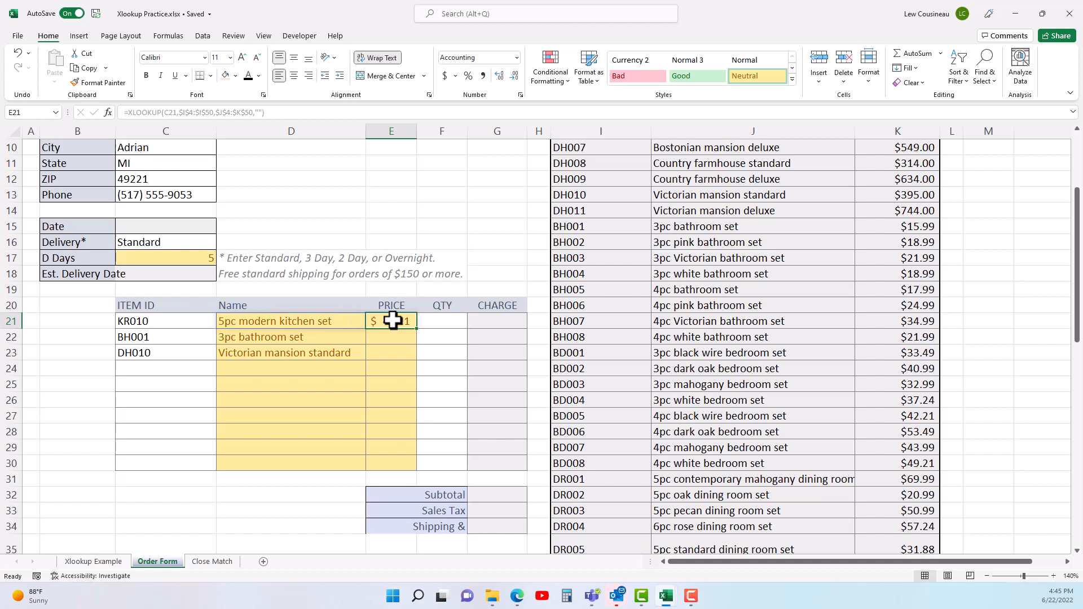
click(284, 323)
drag(284, 323, 349, 467)
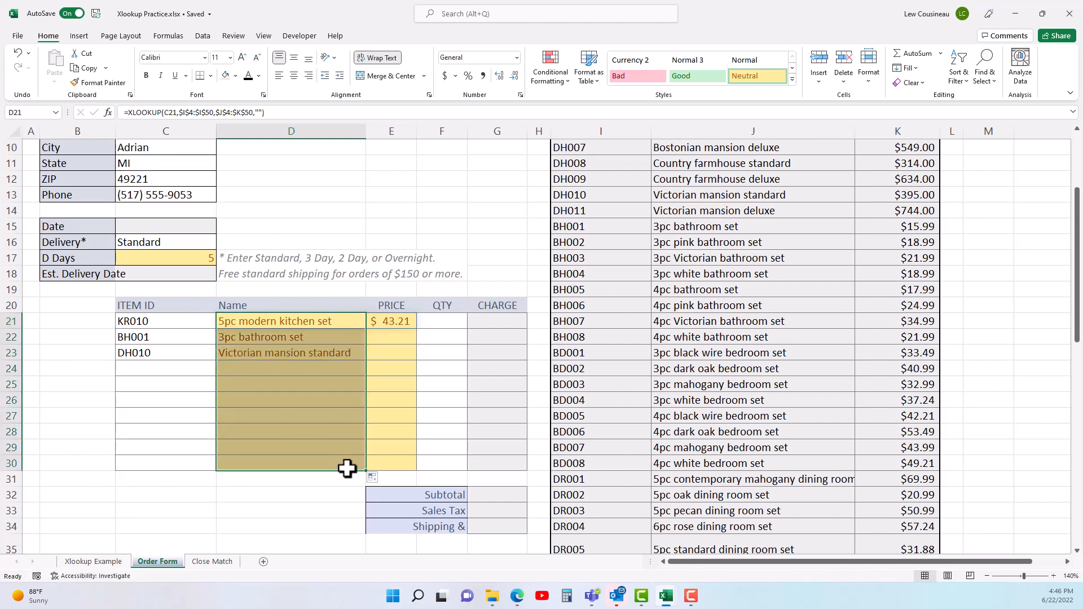
Step: Inspect the spilled prices in E21:E23 and the two-column return array in D21's formula
click(389, 320)
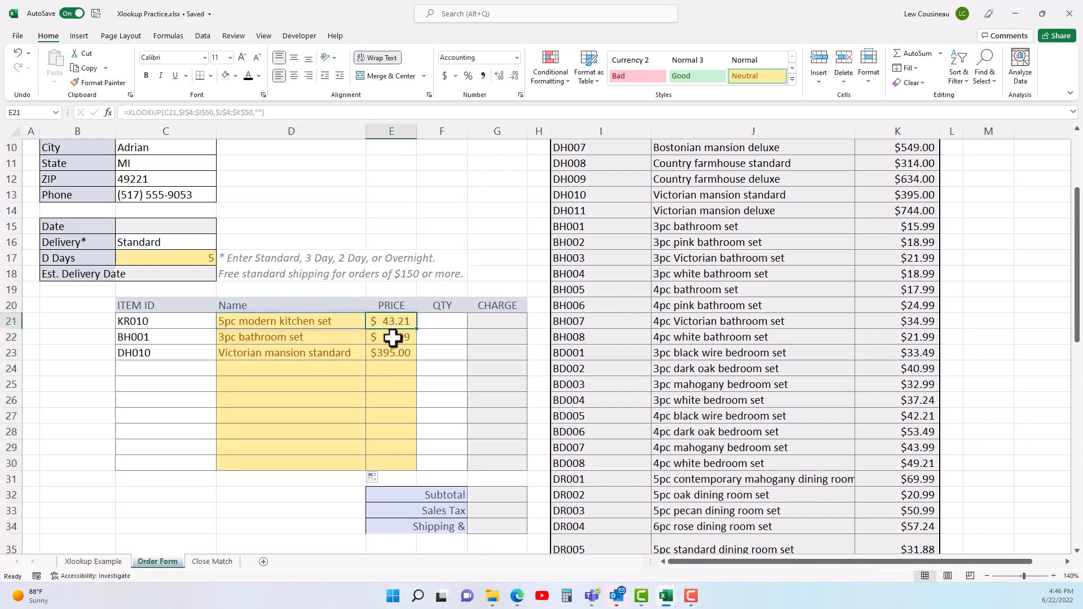
click(393, 338)
click(382, 353)
click(290, 320)
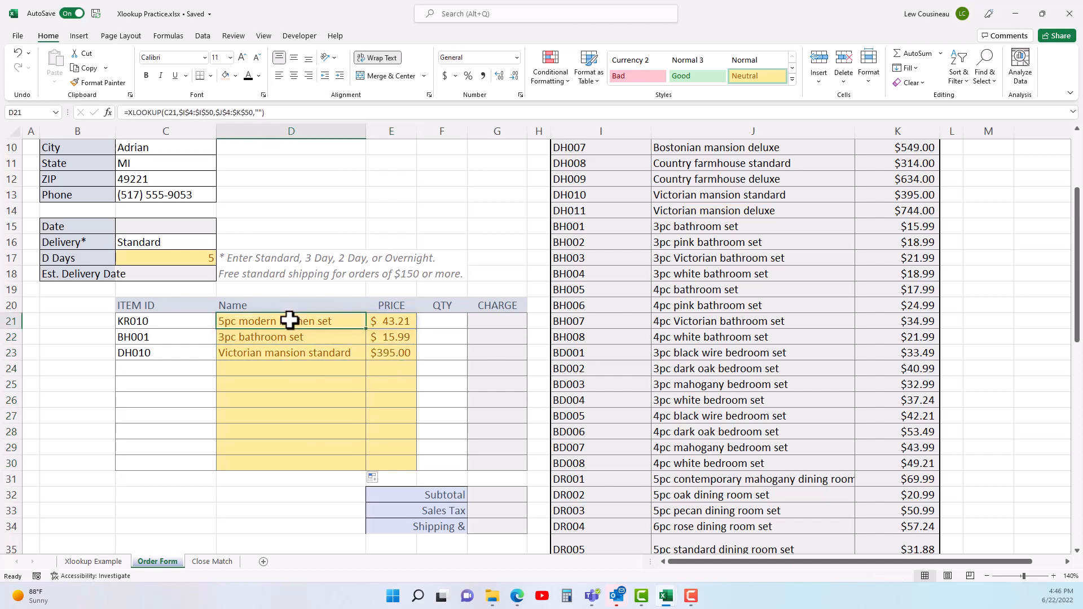
drag(219, 112, 252, 112)
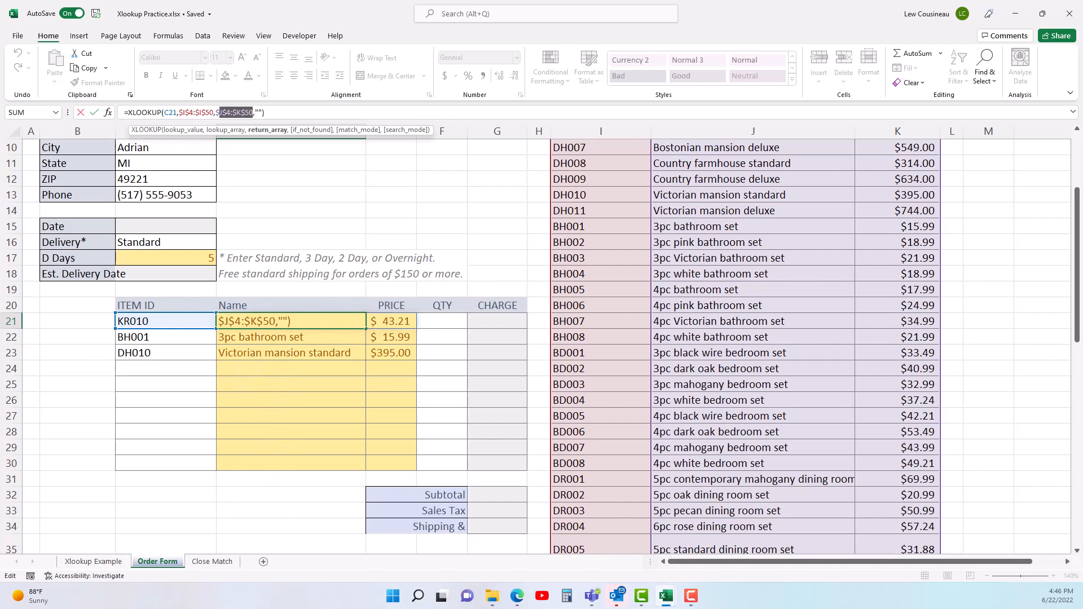
key(F10)
Step: Examine the delivery table's types, shipping charges and estimated days, and the choices offered for Delivery in C16
scroll(178, 427, up, 3)
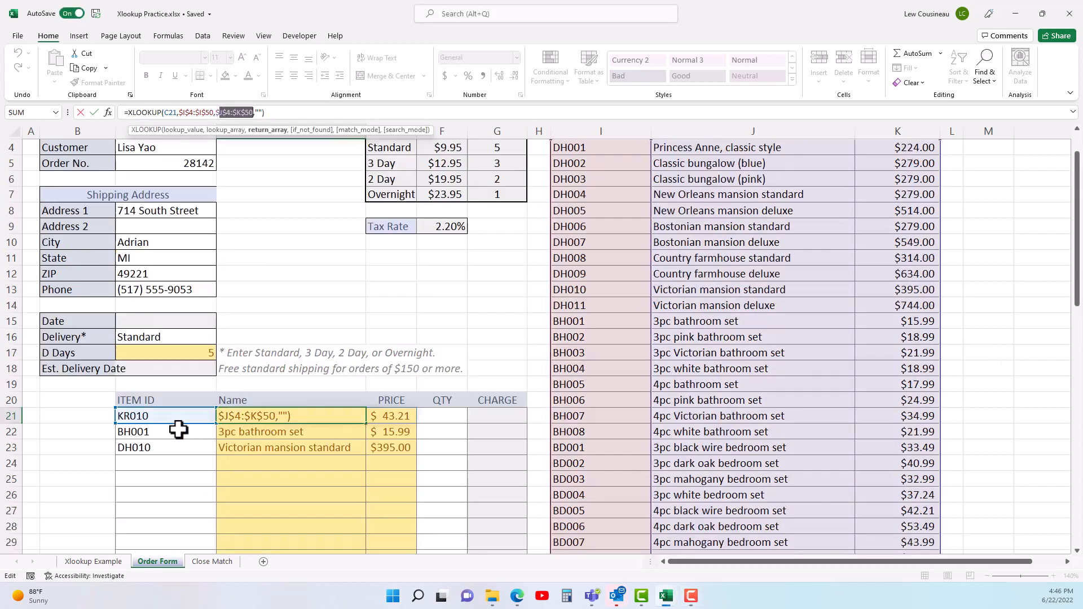
drag(379, 236, 496, 320)
drag(391, 272, 393, 319)
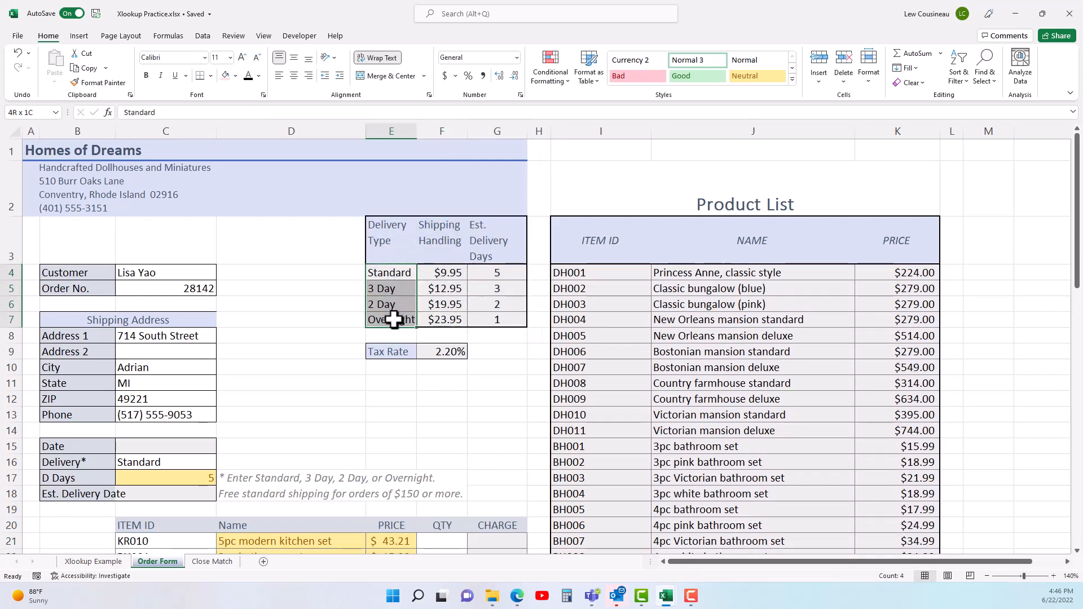
click(451, 273)
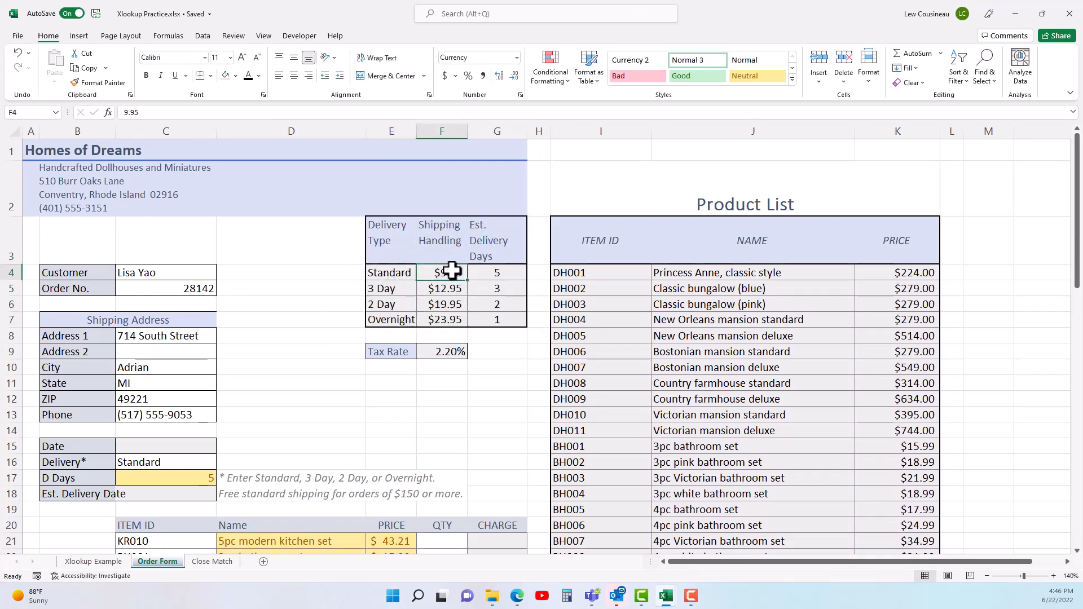
click(499, 273)
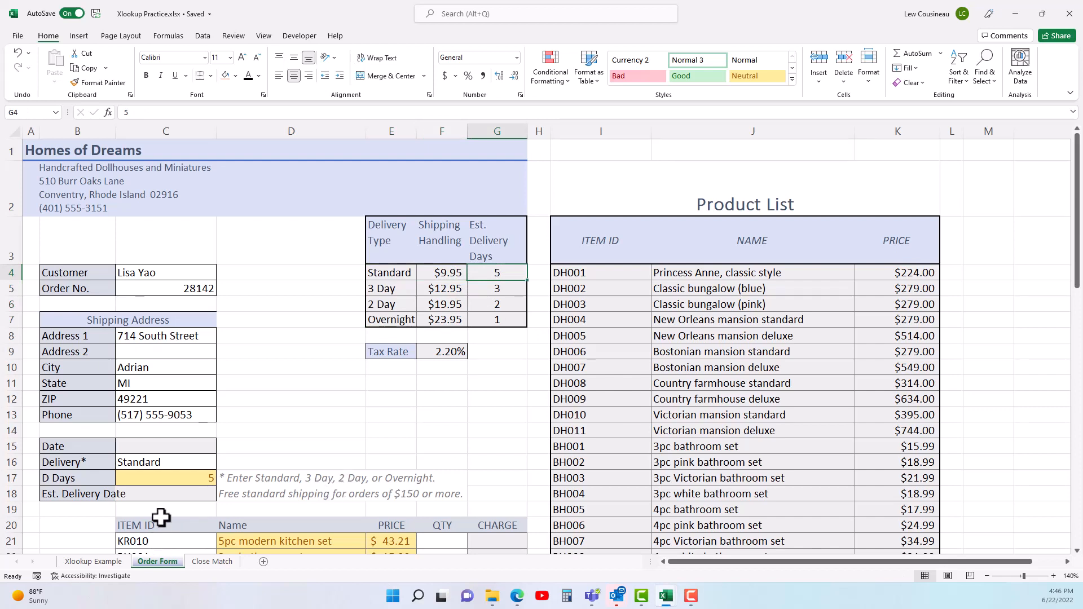
scroll(162, 518, down, 1)
click(133, 336)
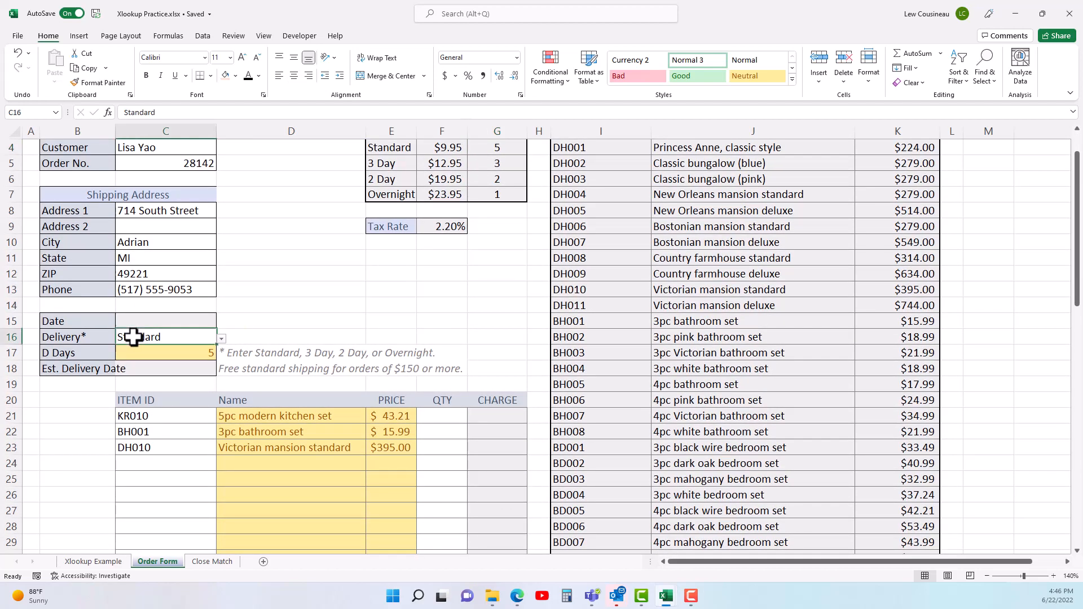
click(221, 339)
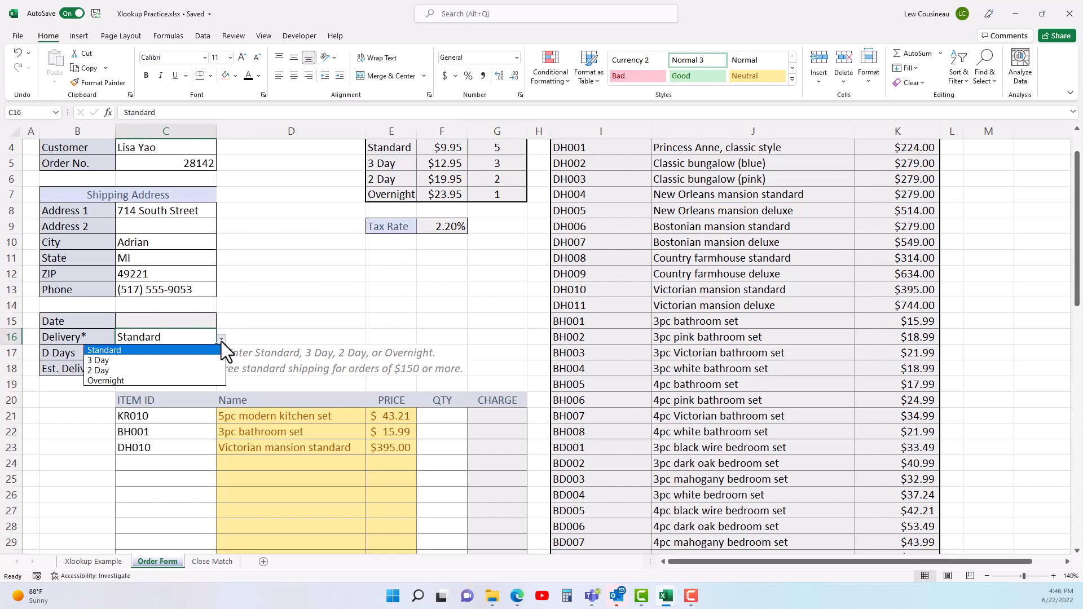
click(221, 341)
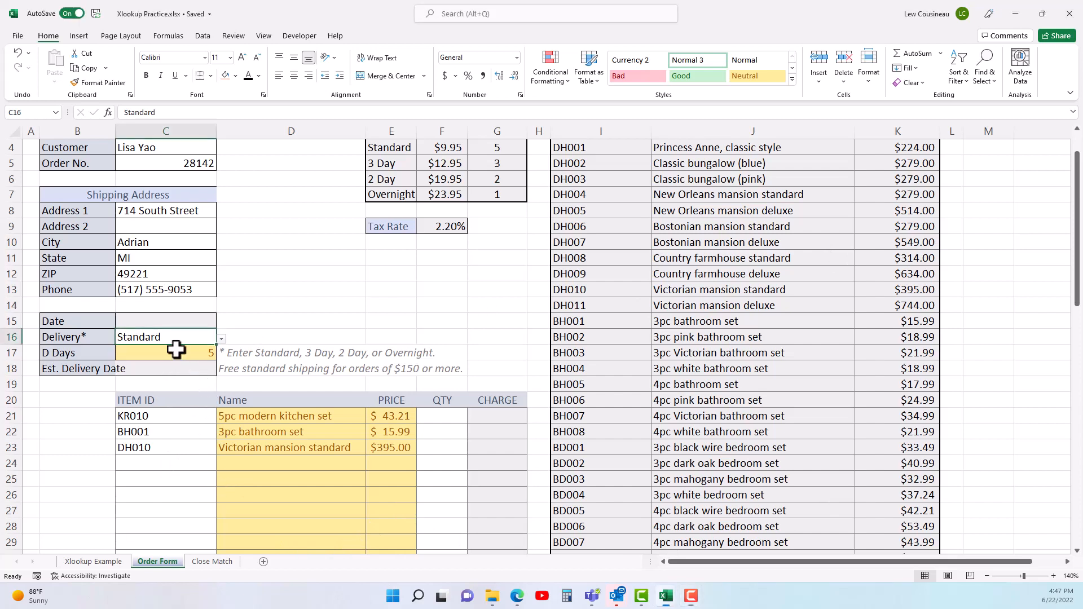
Step: Clear the D Days cell C17 and start an XLOOKUP formula there with the delivery type in C16 as lookup value
click(181, 351)
key(Delete)
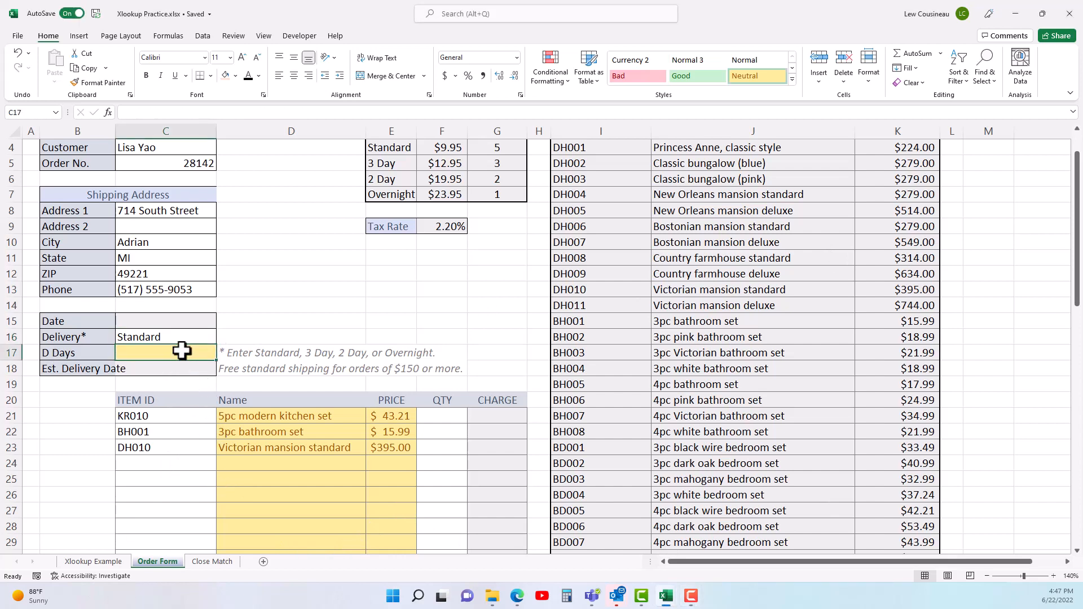
text(=XLOOKUP()
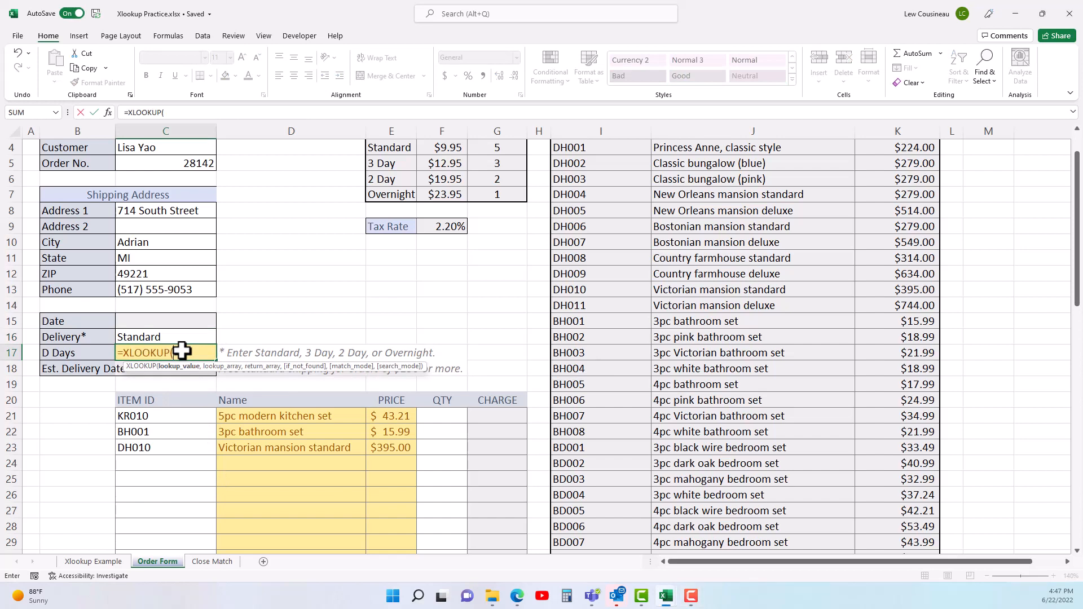
click(149, 335)
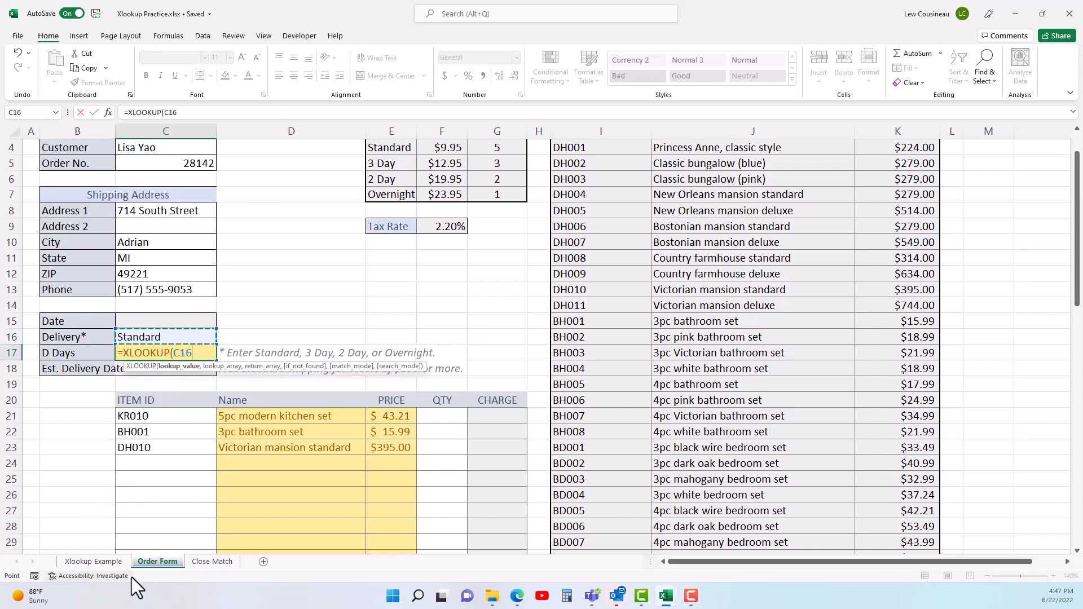
text(,)
Step: Set the D Days formula's lookup array to the delivery types E4:E7 and its return array to the estimated days G4:G7
scroll(338, 440, up, 2)
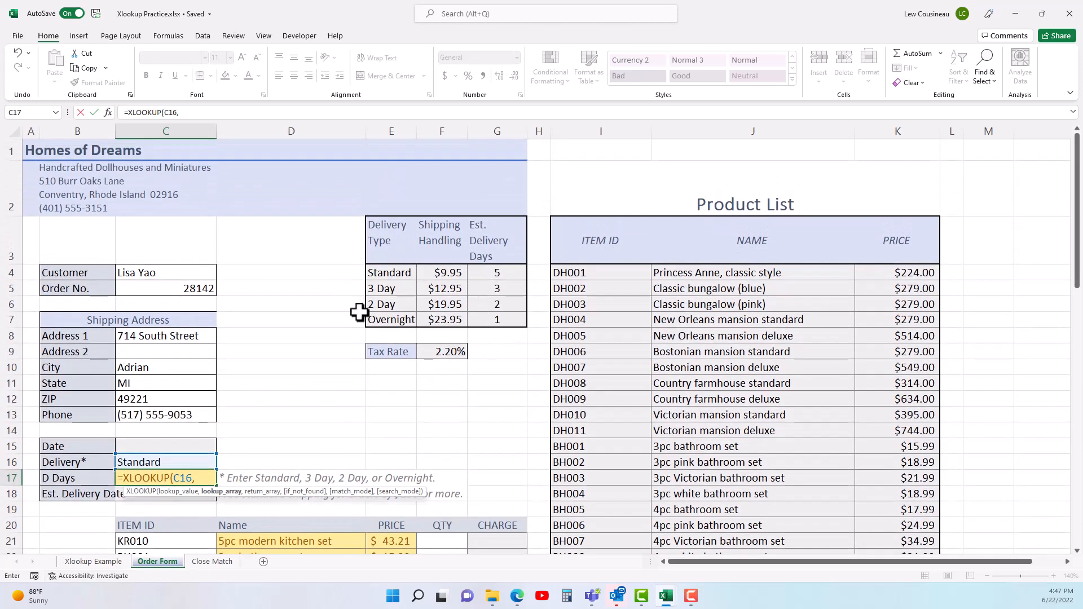
drag(389, 273, 389, 319)
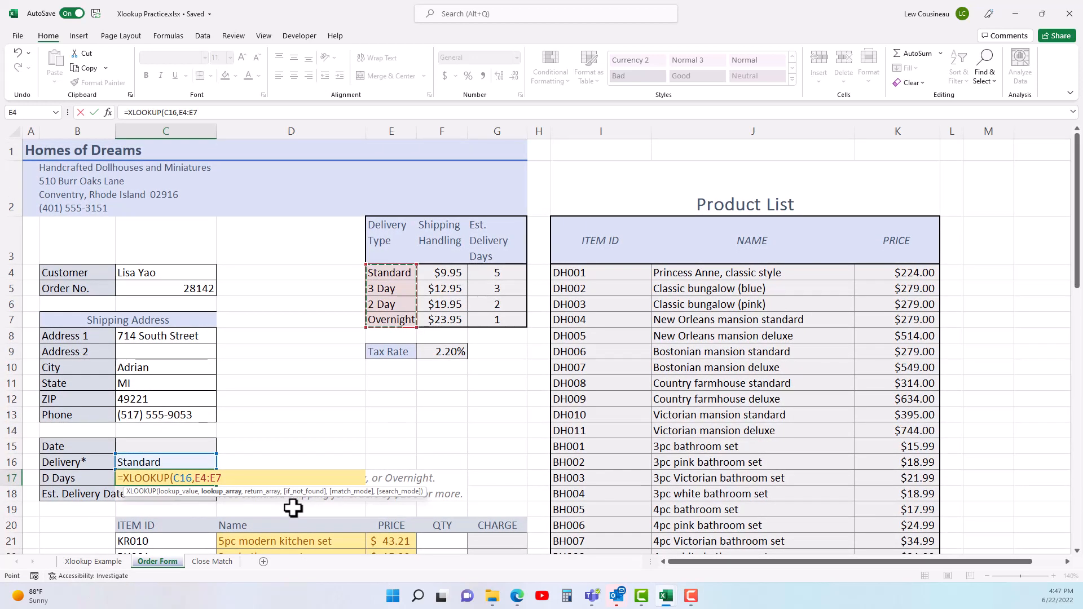
text(,)
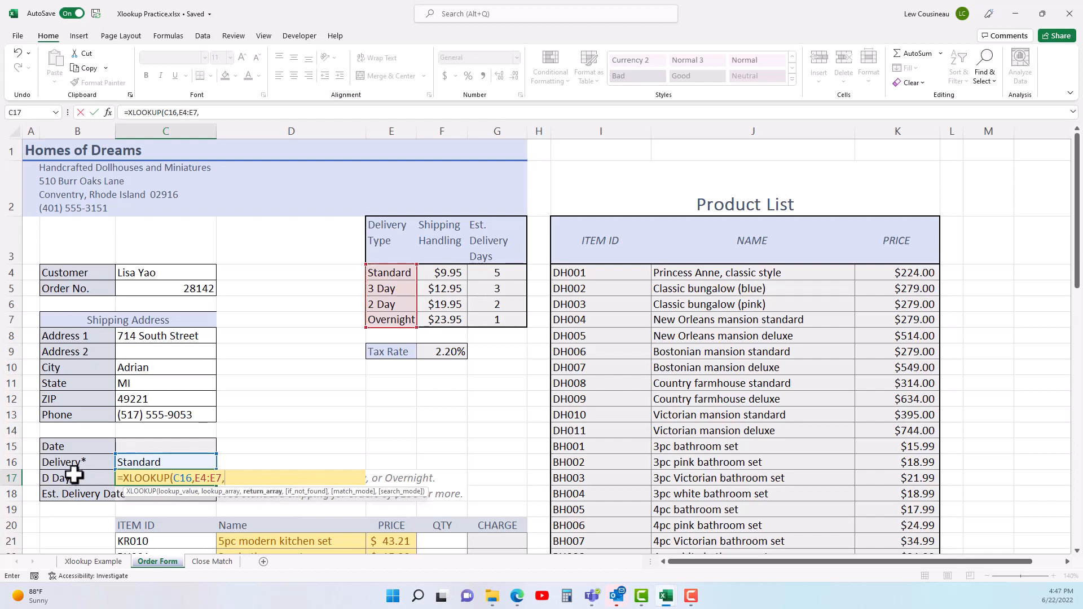
drag(490, 270, 497, 319)
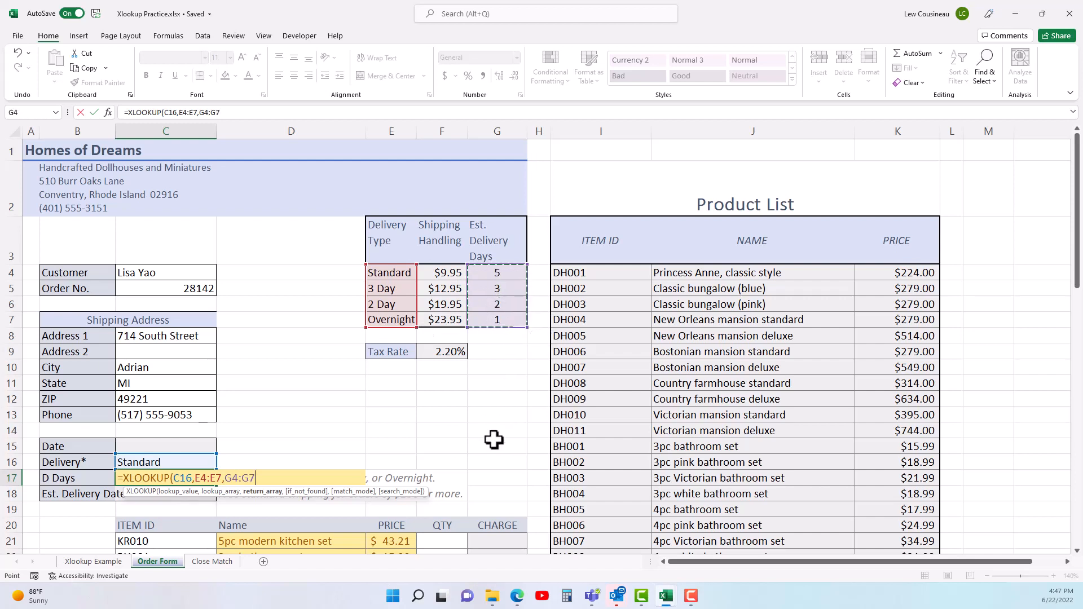
text(,)
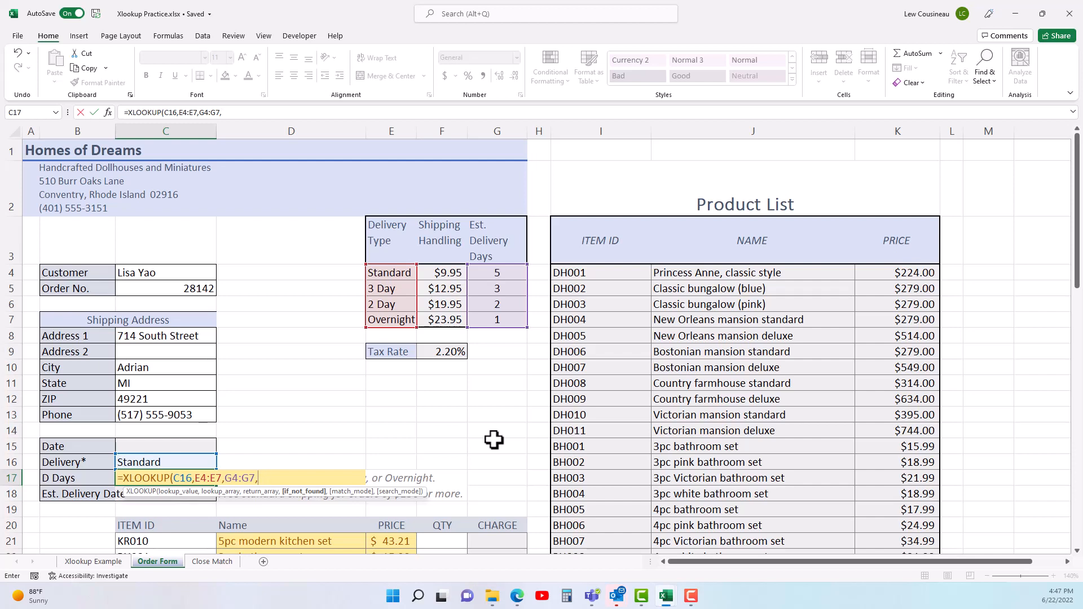
Step: Complete the D Days formula in C17 as =XLOOKUP(C16,E4:E7,G4:G7), without an if_not_found argument
key(BackSpace)
text())
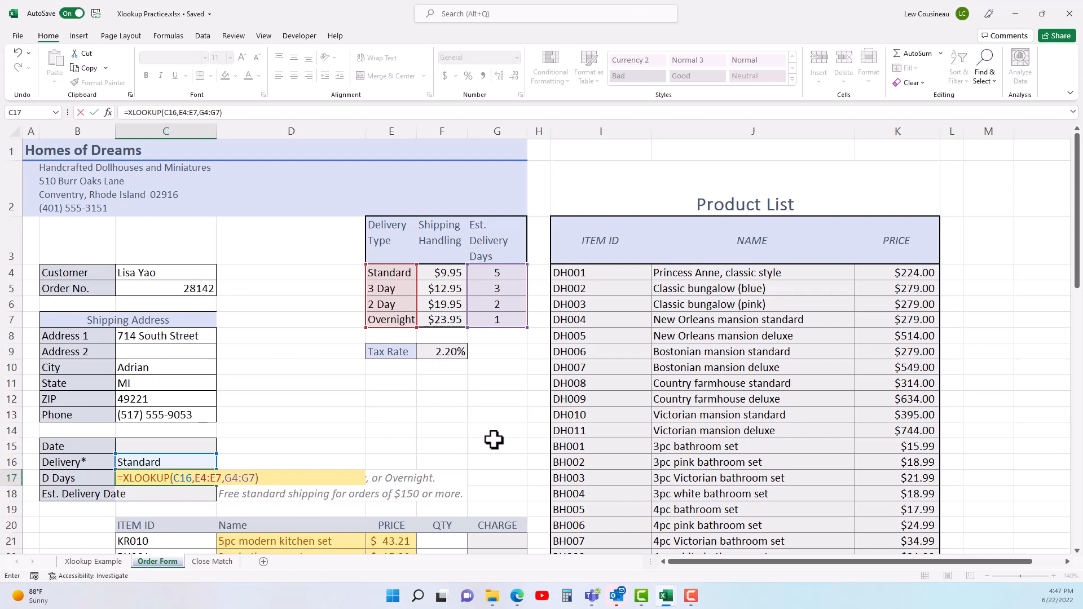
key(Return)
Step: Try to change the delivery type in C16 to Standards to test its data validation, and cancel the entry
click(172, 462)
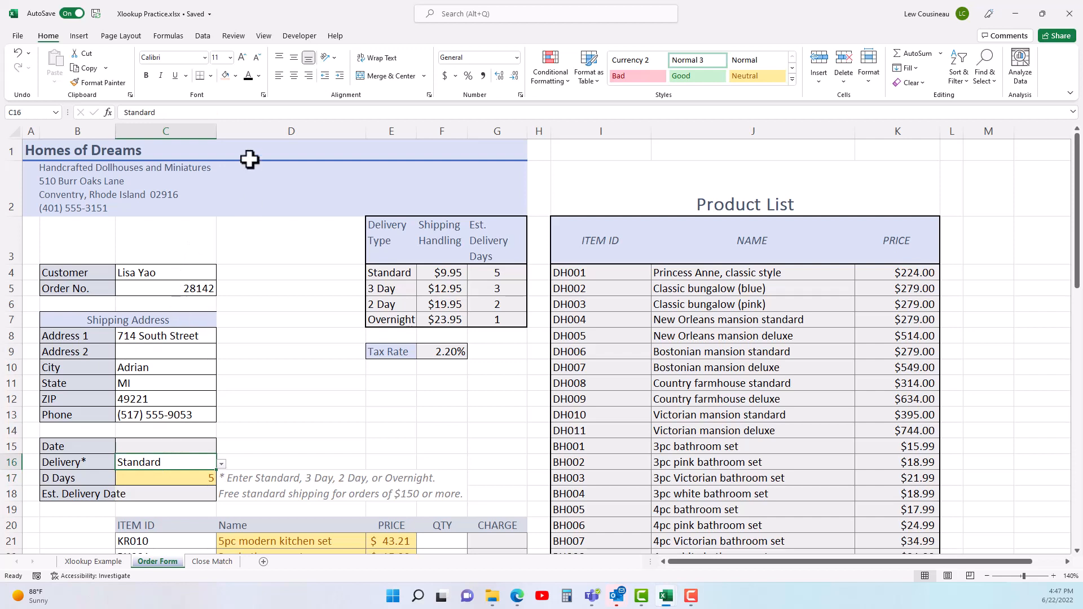
click(186, 116)
text(s)
key(Return)
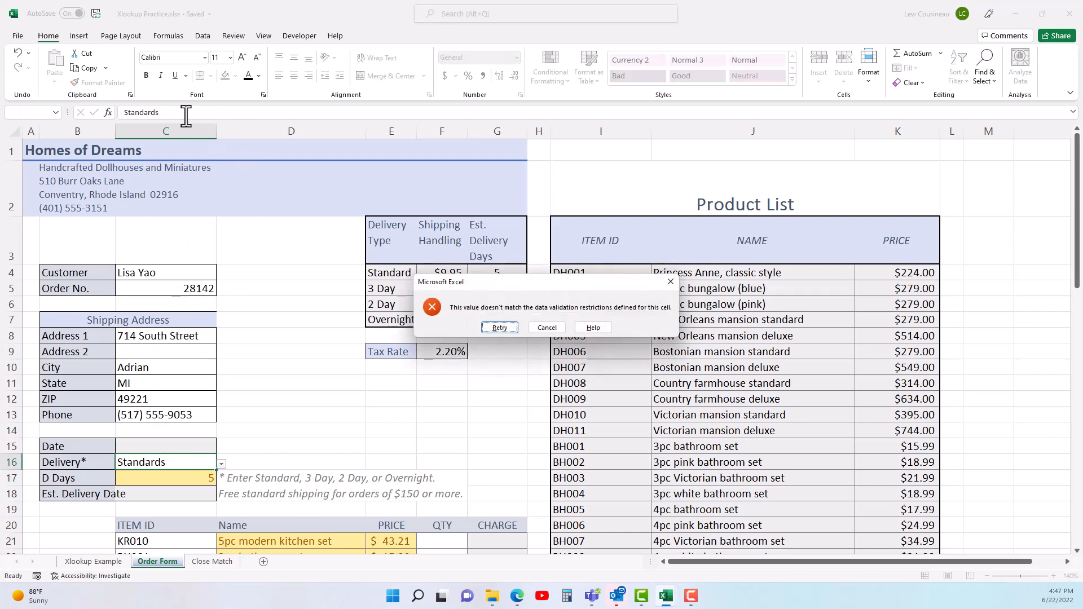
click(496, 329)
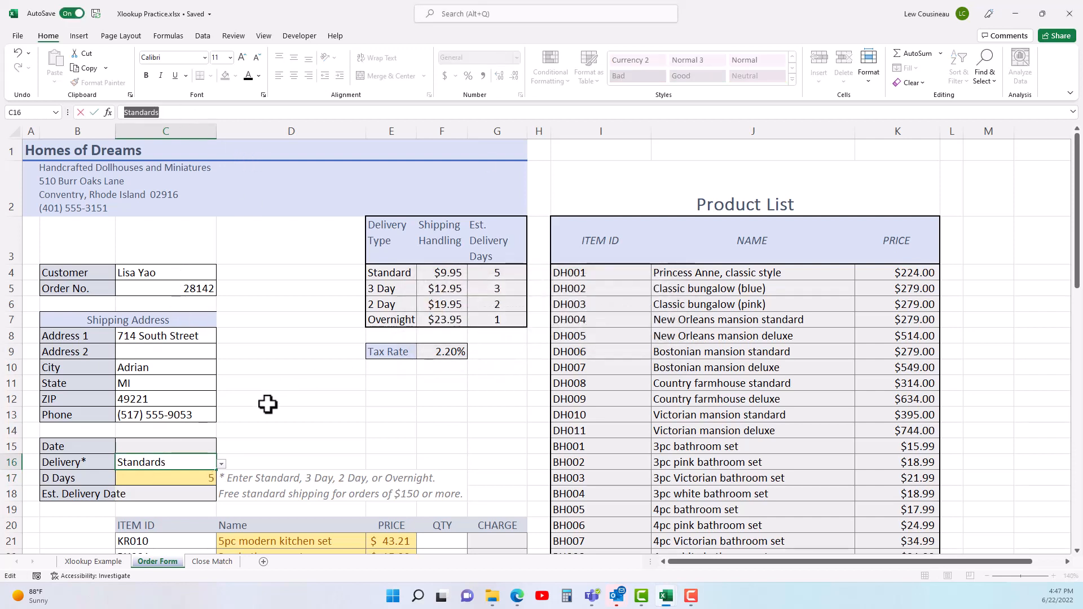
click(142, 476)
click(542, 328)
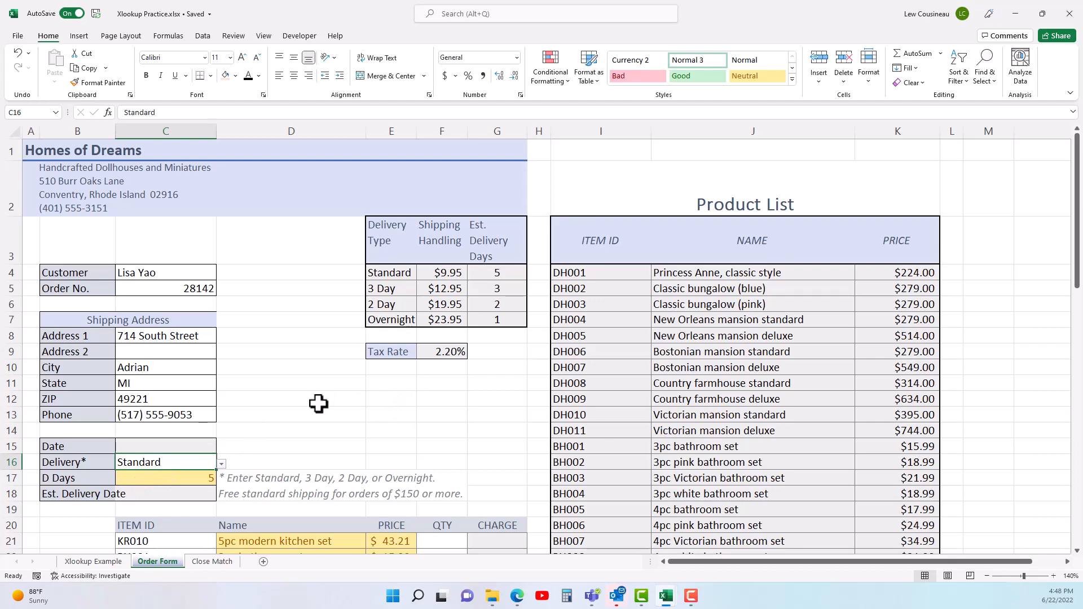
Step: Examine the order's shipping charge cell G34, the chosen delivery type and the Shipping Handling rates it relates to
scroll(339, 416, down, 5)
click(477, 432)
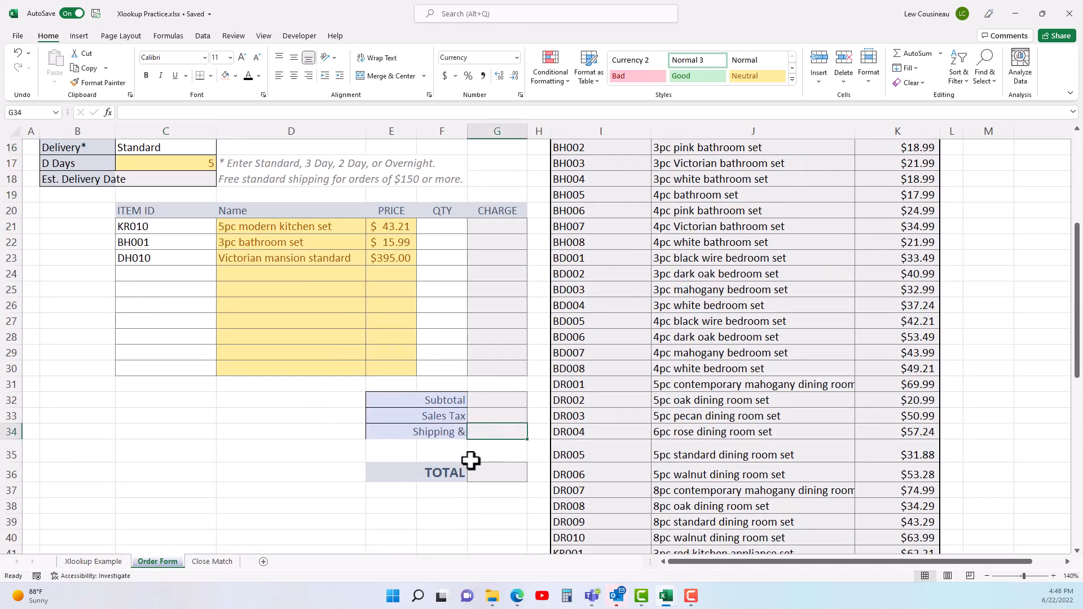
scroll(485, 454, up, 1)
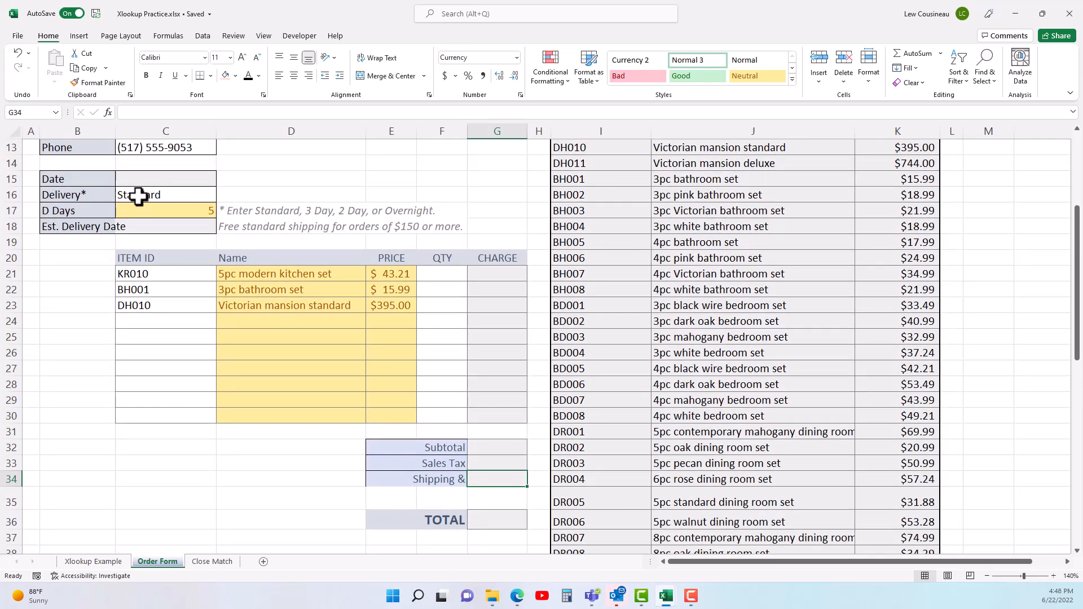
scroll(237, 361, up, 3)
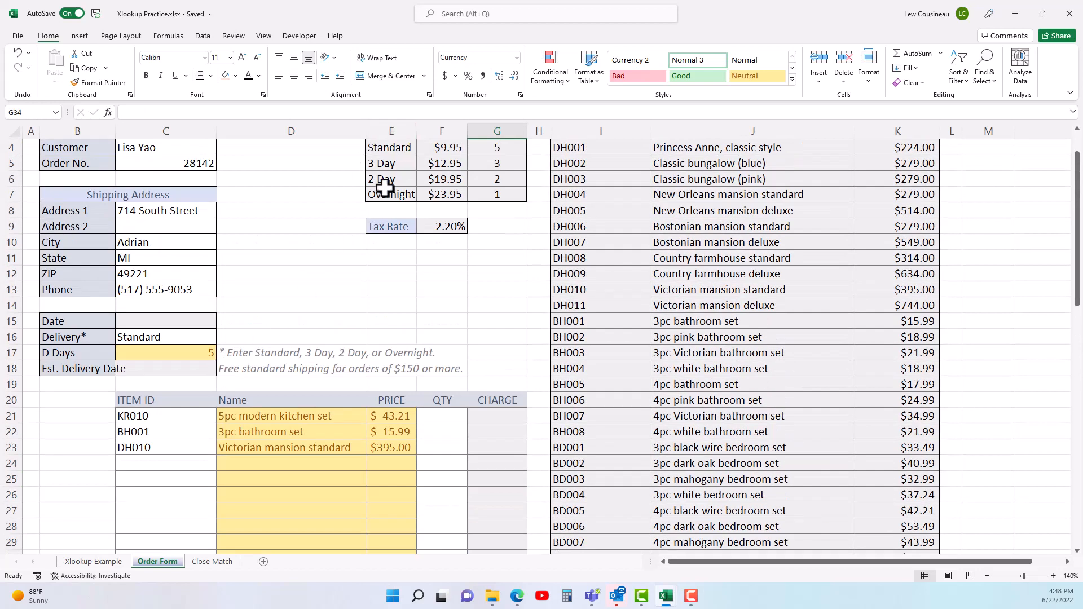
scroll(382, 200, up, 1)
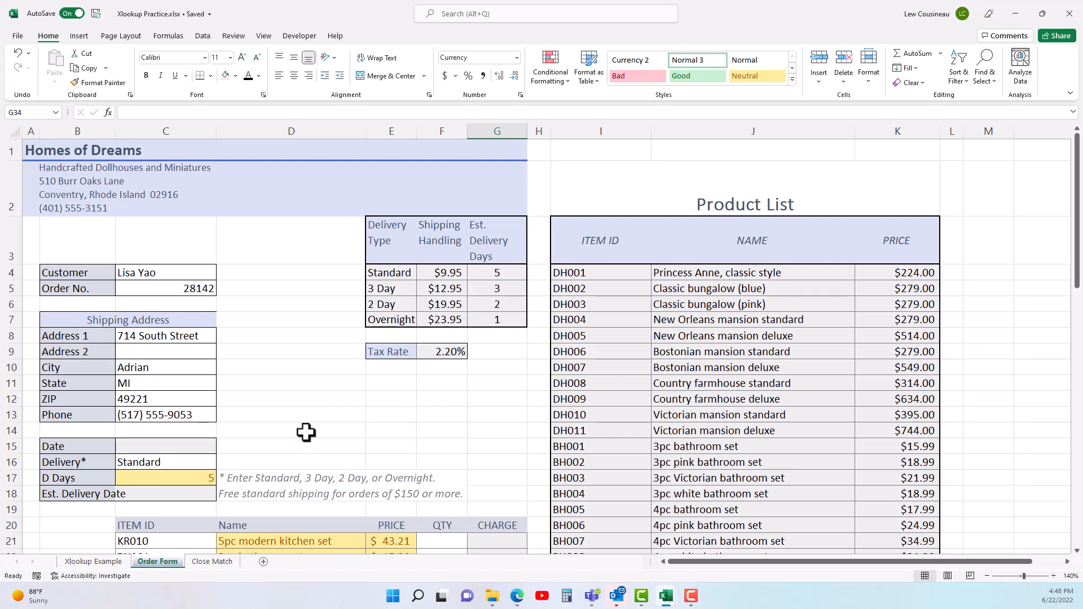
Step: Examine the Days of Employment values and their formulas in column K of the Xlookup Example sheet
click(213, 561)
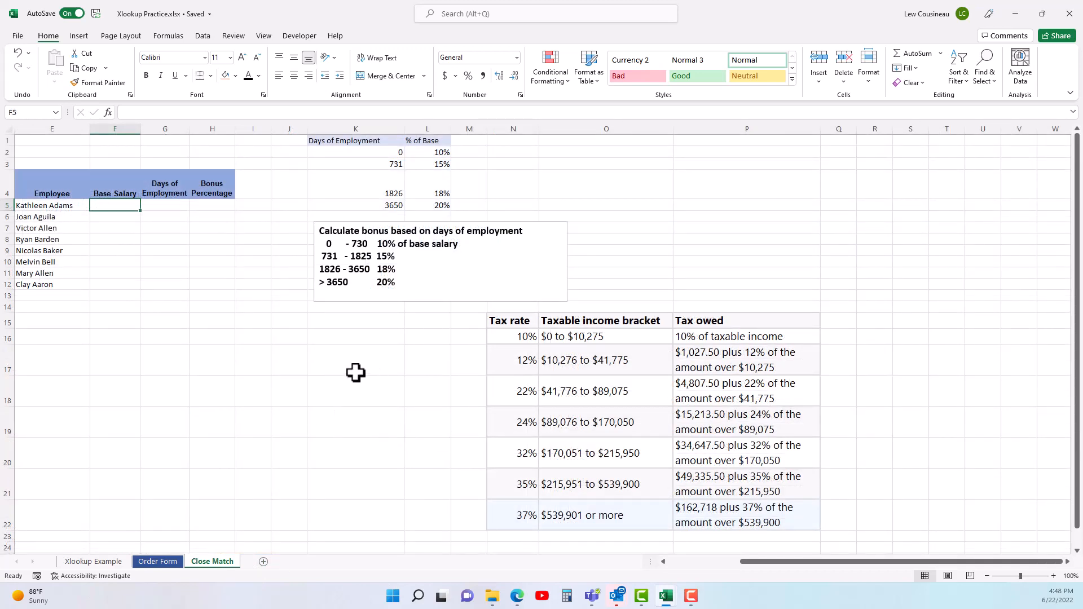
click(115, 563)
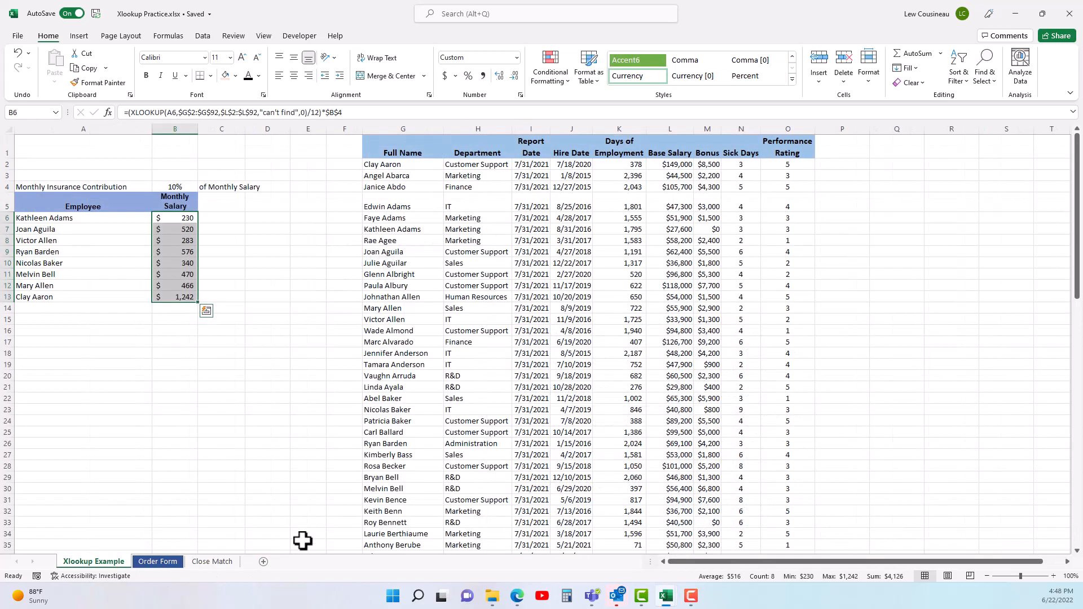
click(621, 164)
click(618, 190)
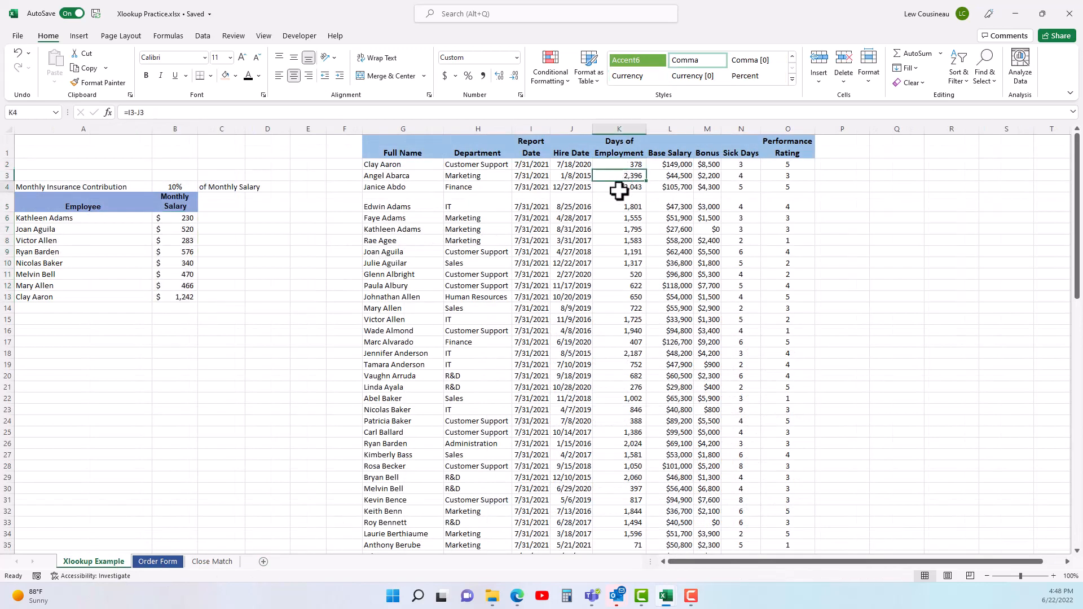
key(Down)
key(Down)
key(Down)
key(Down)
key(Down)
key(Down)
key(Down)
key(Down)
key(Down)
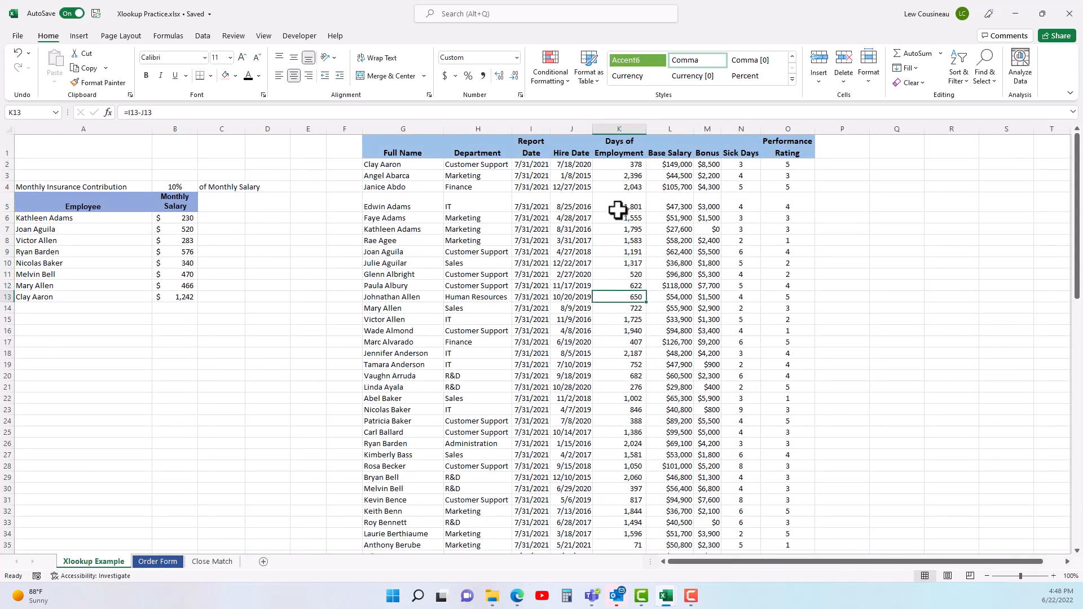
drag(631, 177, 634, 388)
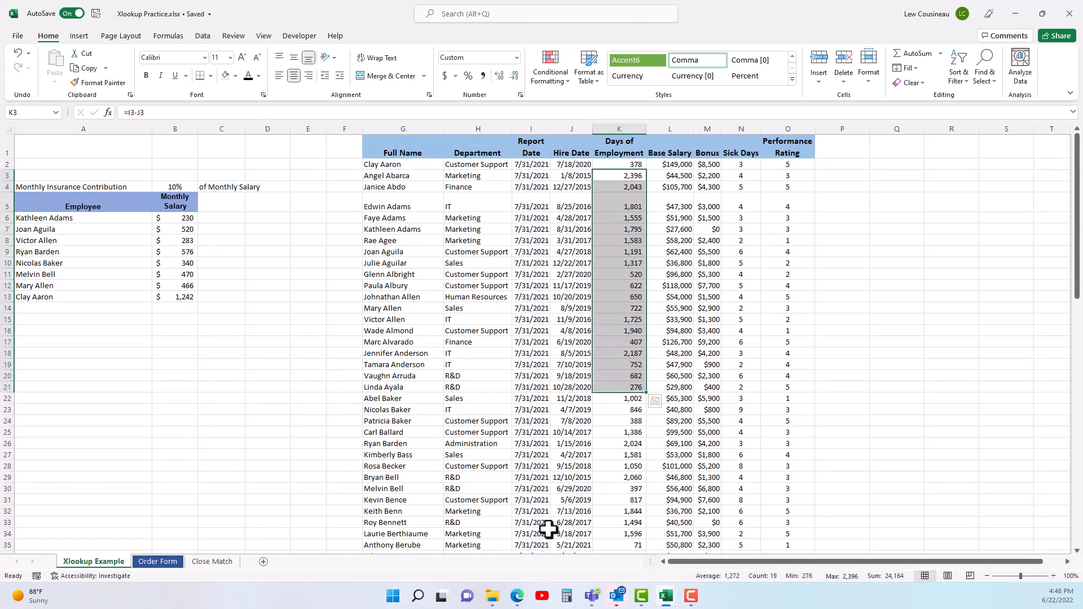
Step: On the Close Match sheet, read the Days of Employment lookup table and each bonus tier in the text box
click(210, 561)
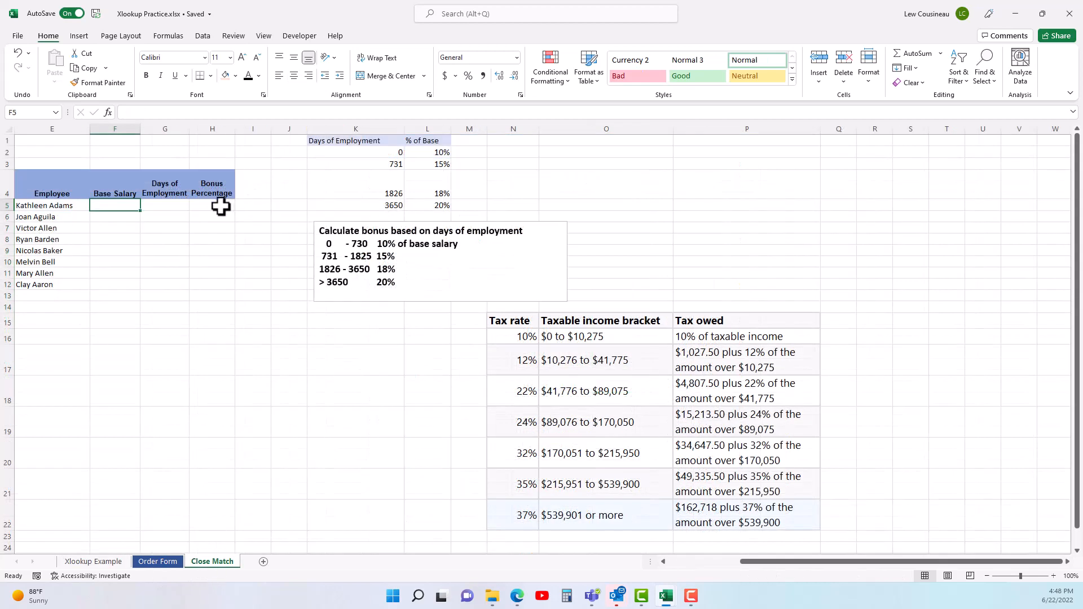
drag(379, 152, 388, 205)
drag(325, 244, 370, 245)
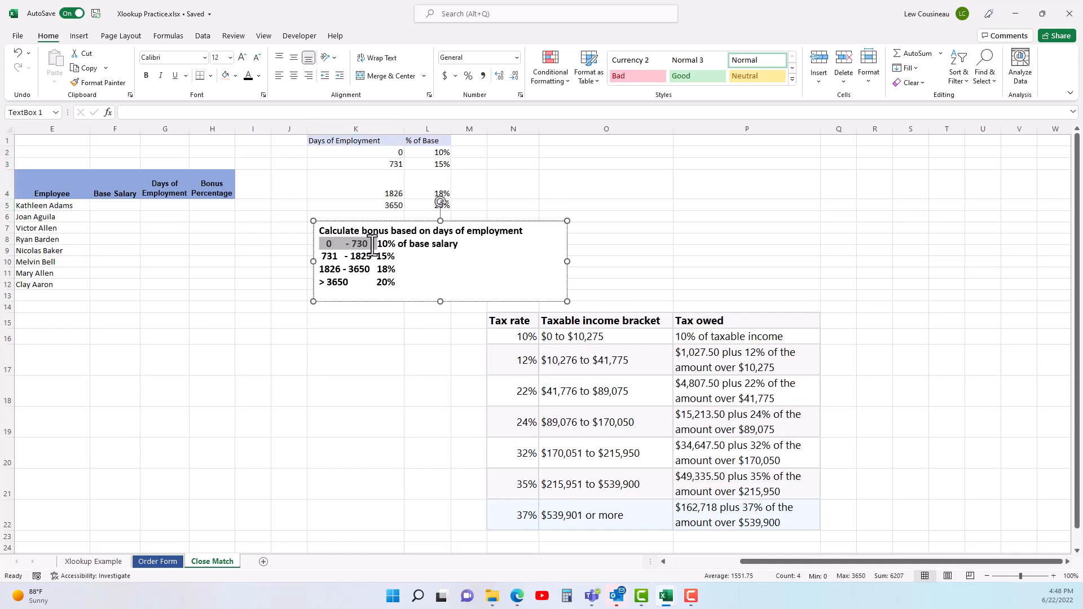
mouse_move(372, 244)
mouse_down()
mouse_move(355, 257)
mouse_move(387, 258)
mouse_up()
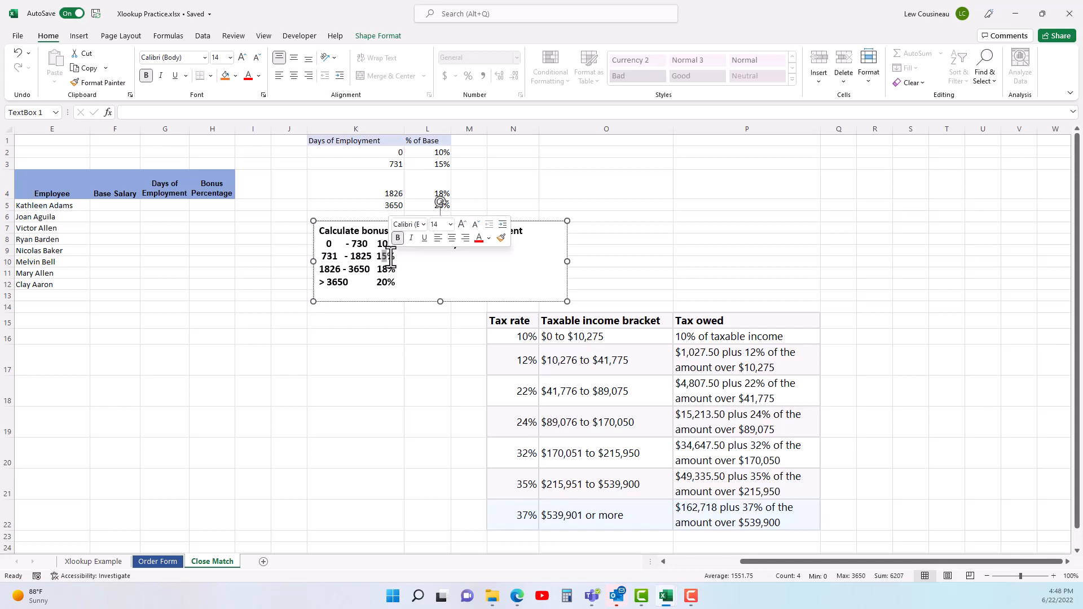
drag(319, 269, 389, 270)
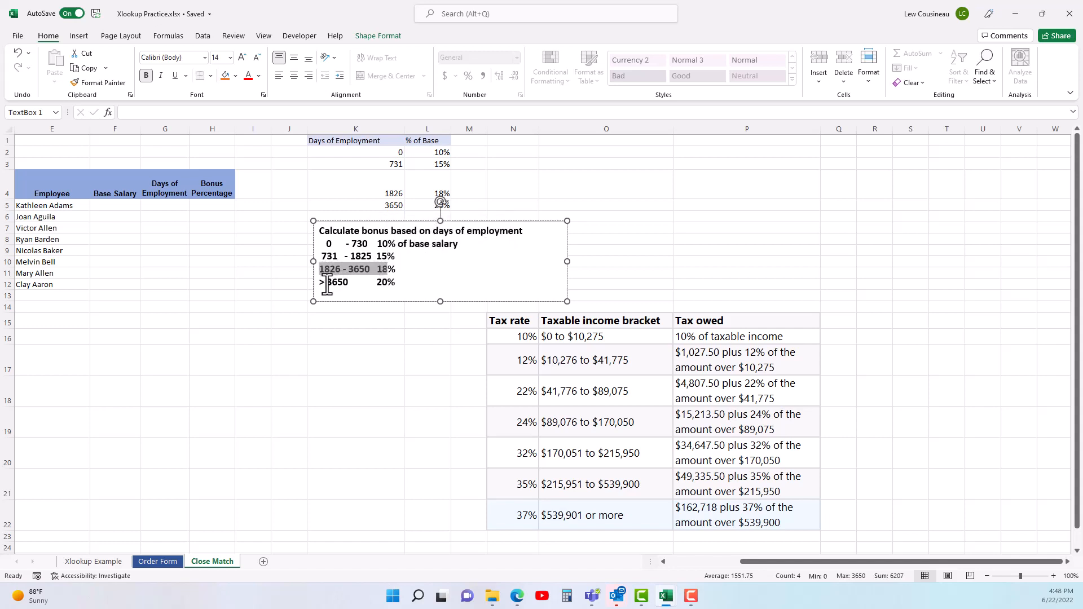
drag(328, 284, 350, 285)
shift+click(395, 283)
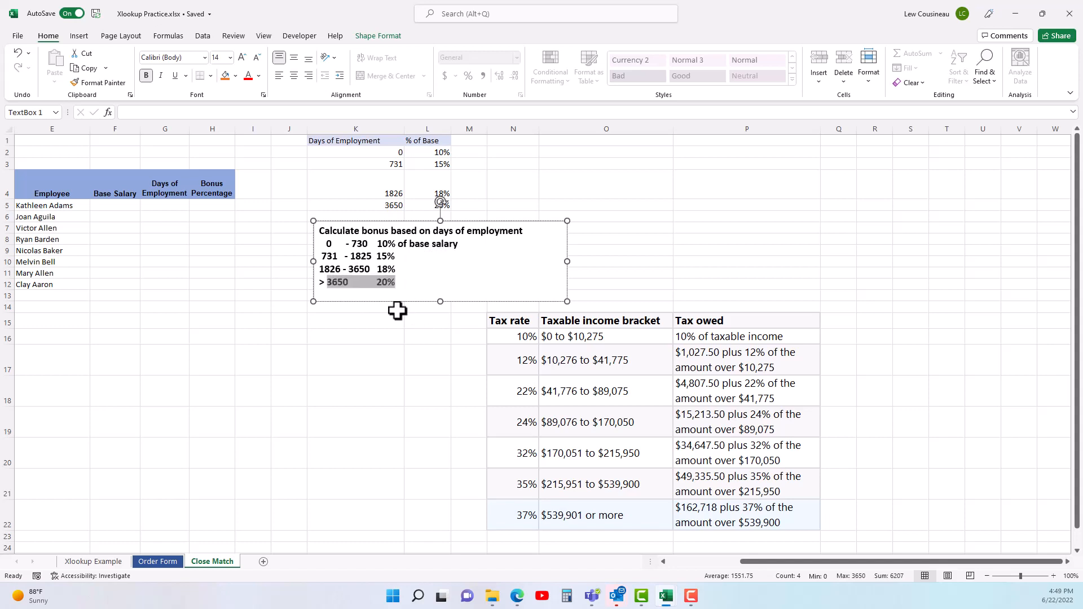
click(359, 269)
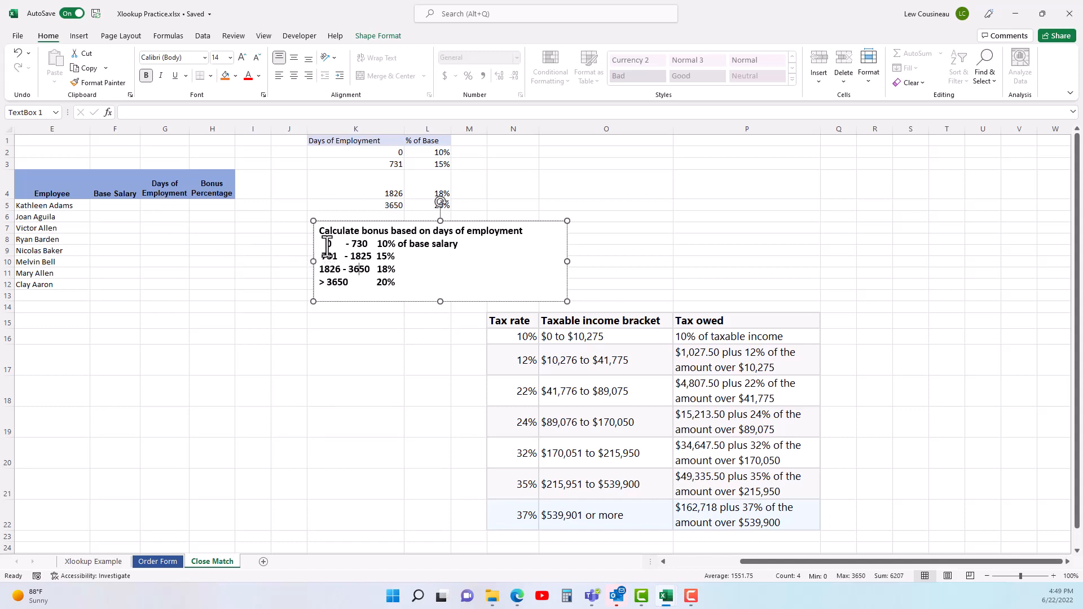
Step: Compare the lower limit of each bonus tier in the text box with the lookup table in K2:L5
drag(351, 243, 359, 246)
drag(358, 151, 435, 204)
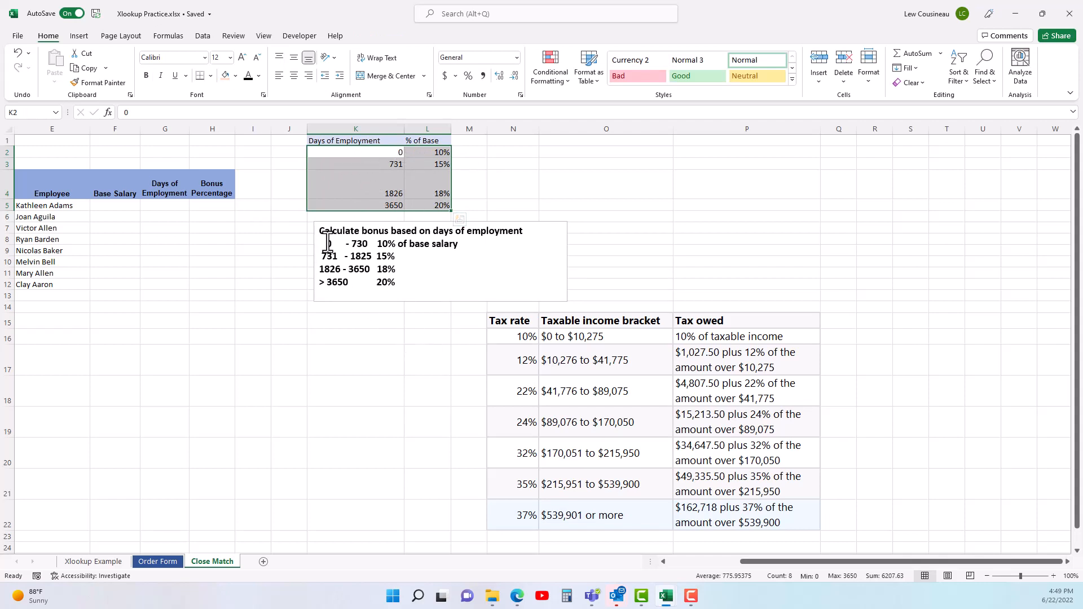
drag(326, 243, 326, 255)
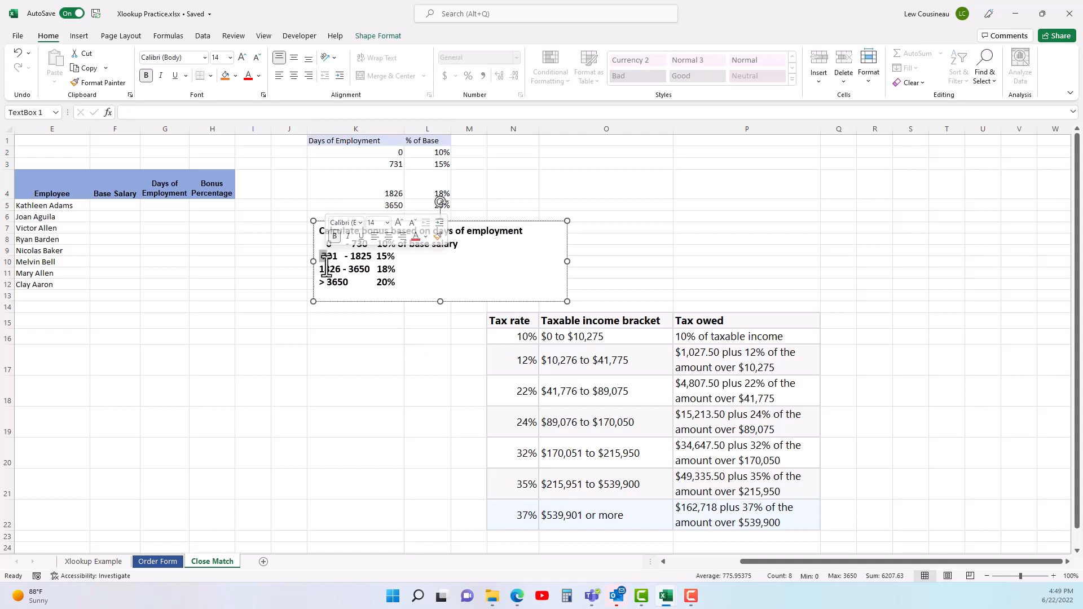
click(326, 267)
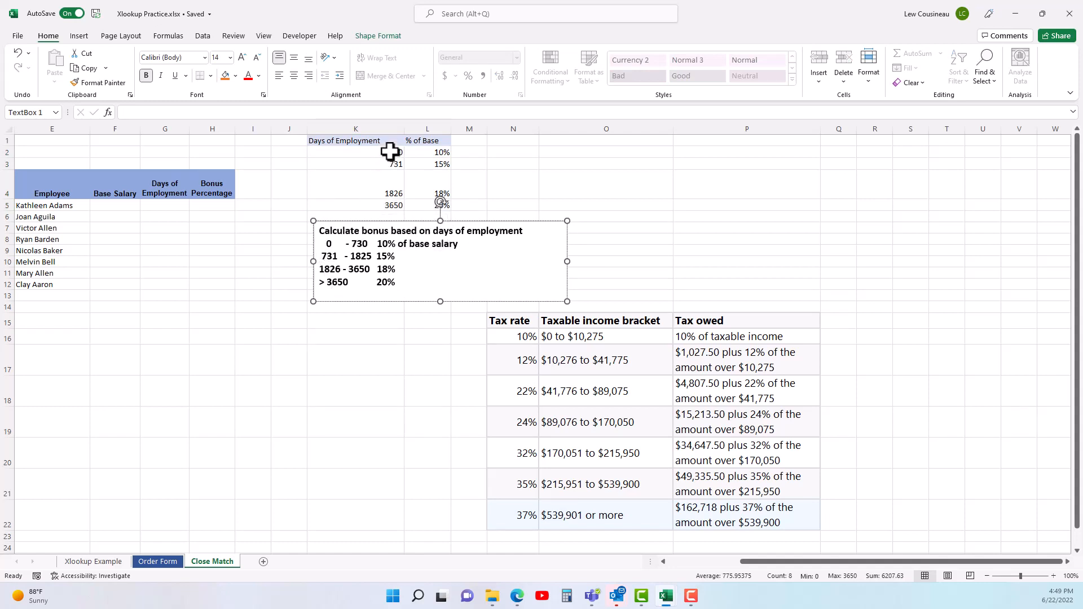
drag(391, 151, 393, 200)
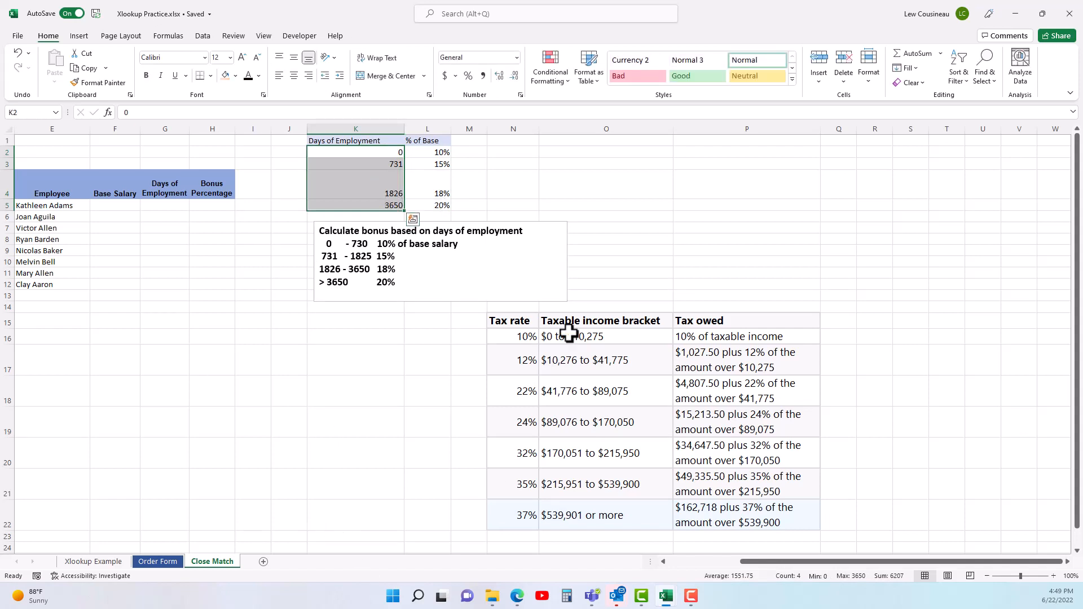
Step: Examine the tax table in N15:P22, comparing each taxable income bracket with its tax rate
drag(517, 325, 751, 519)
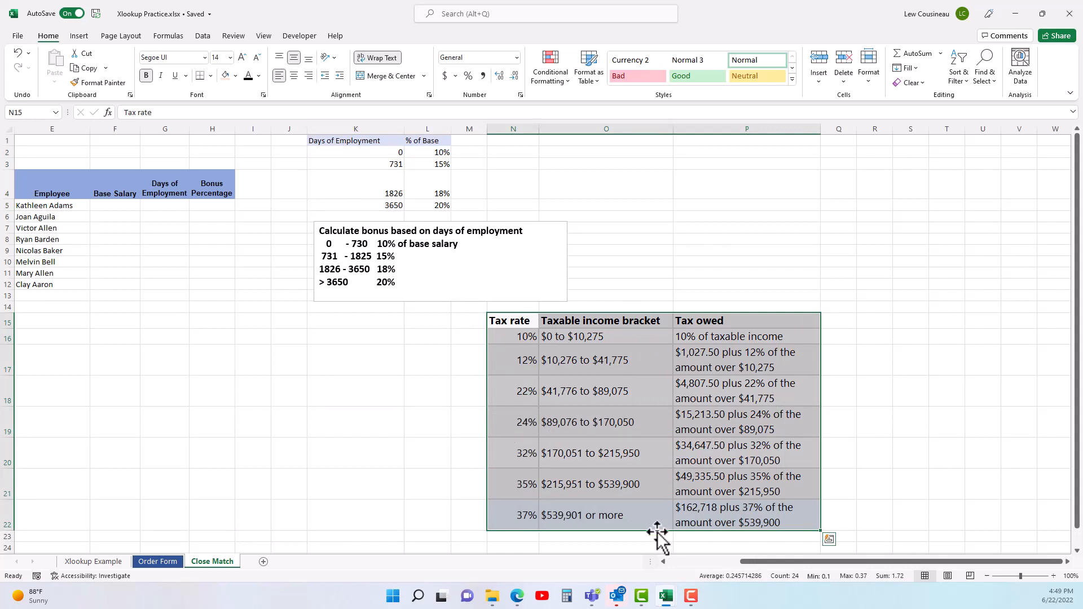
click(558, 337)
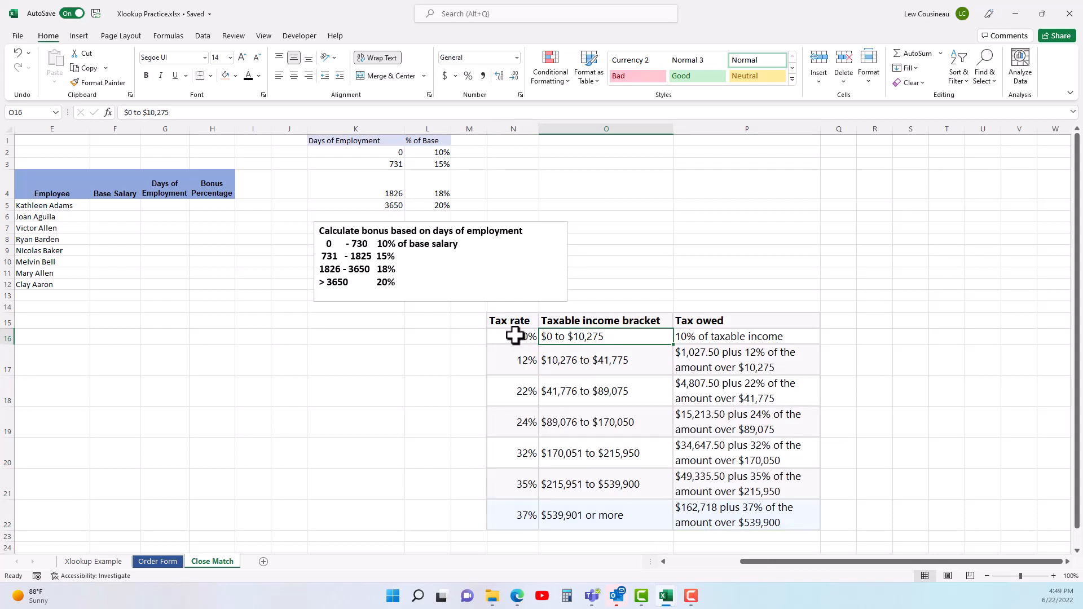
click(557, 363)
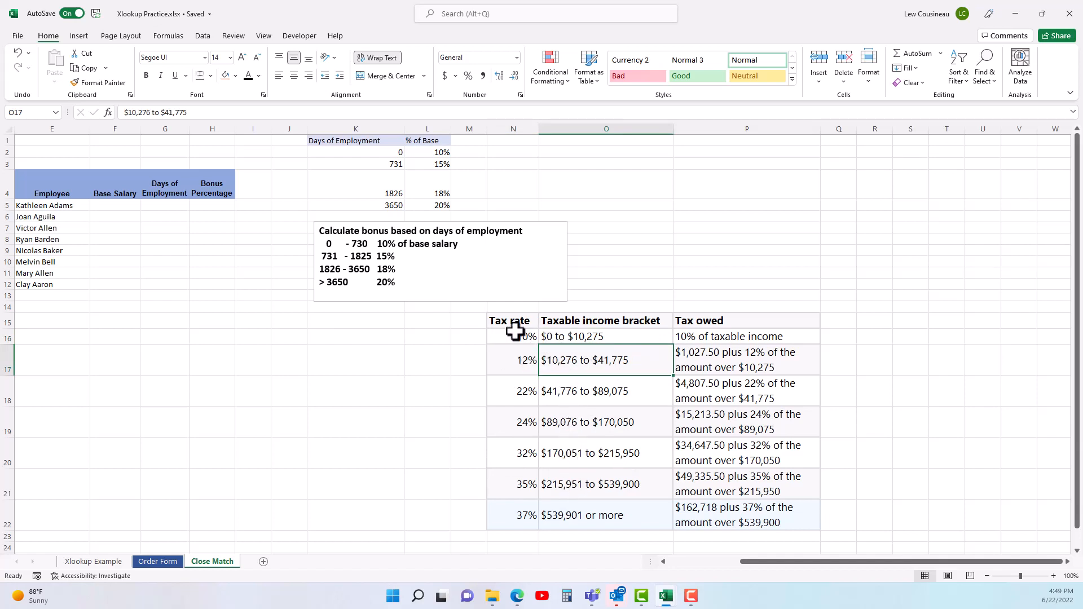
drag(527, 336, 542, 509)
click(580, 333)
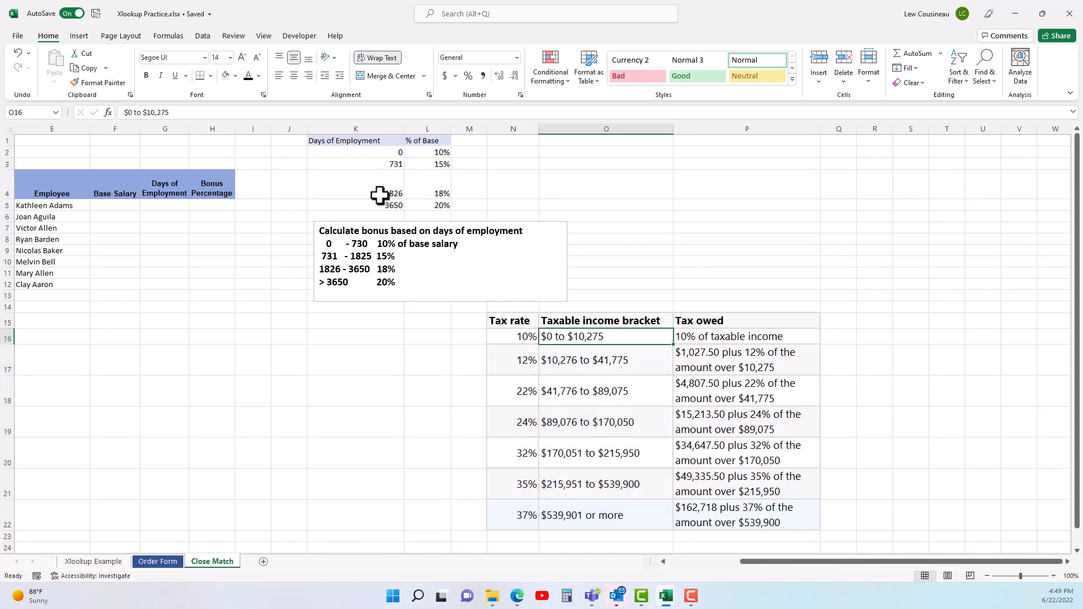
click(558, 361)
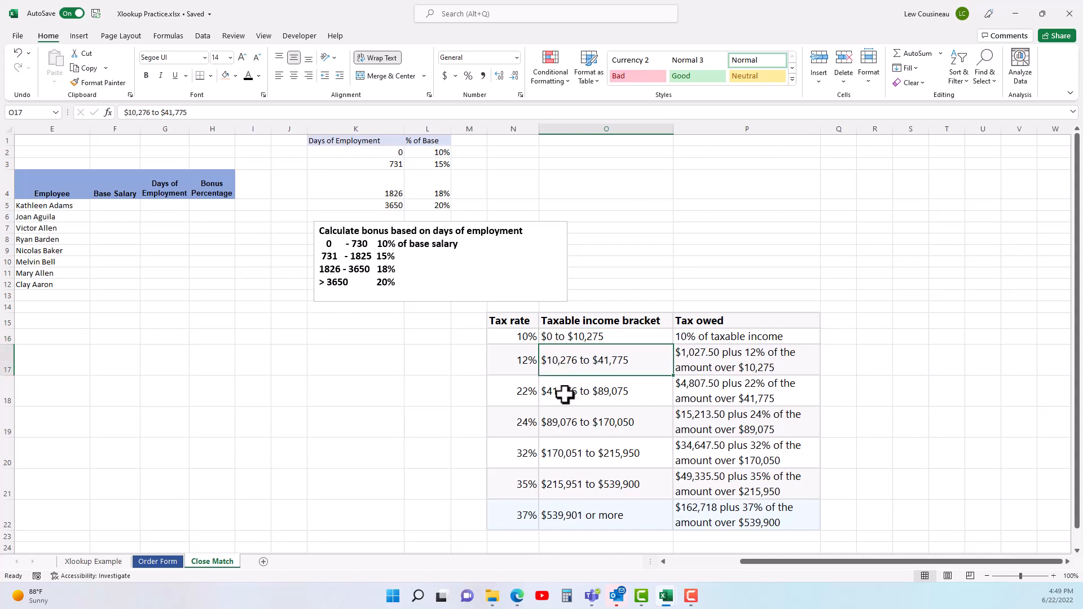
click(563, 394)
click(562, 426)
click(559, 454)
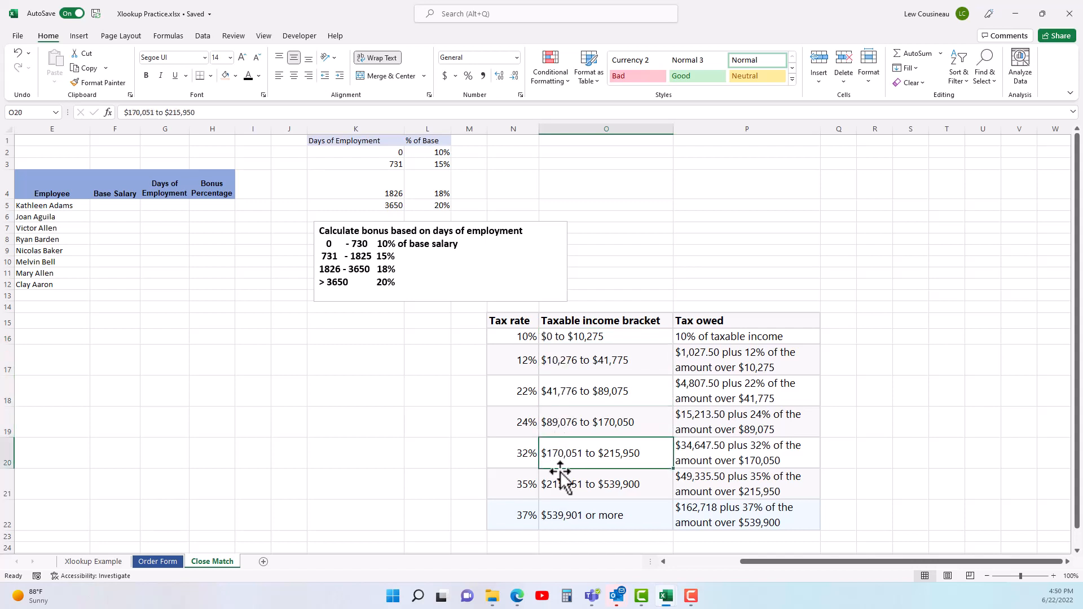
click(561, 484)
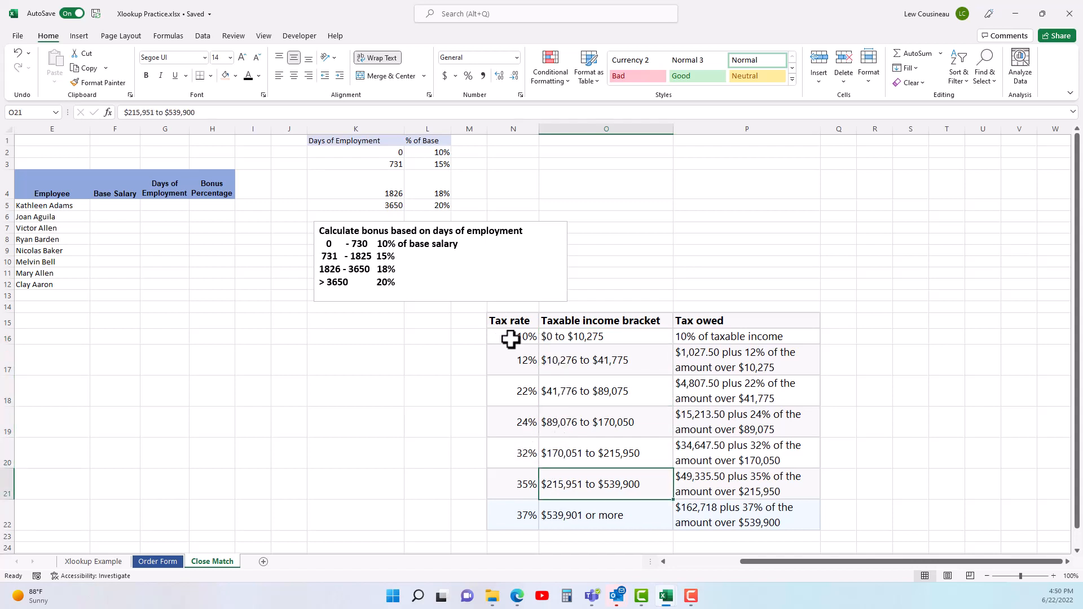
click(513, 340)
click(514, 359)
click(515, 391)
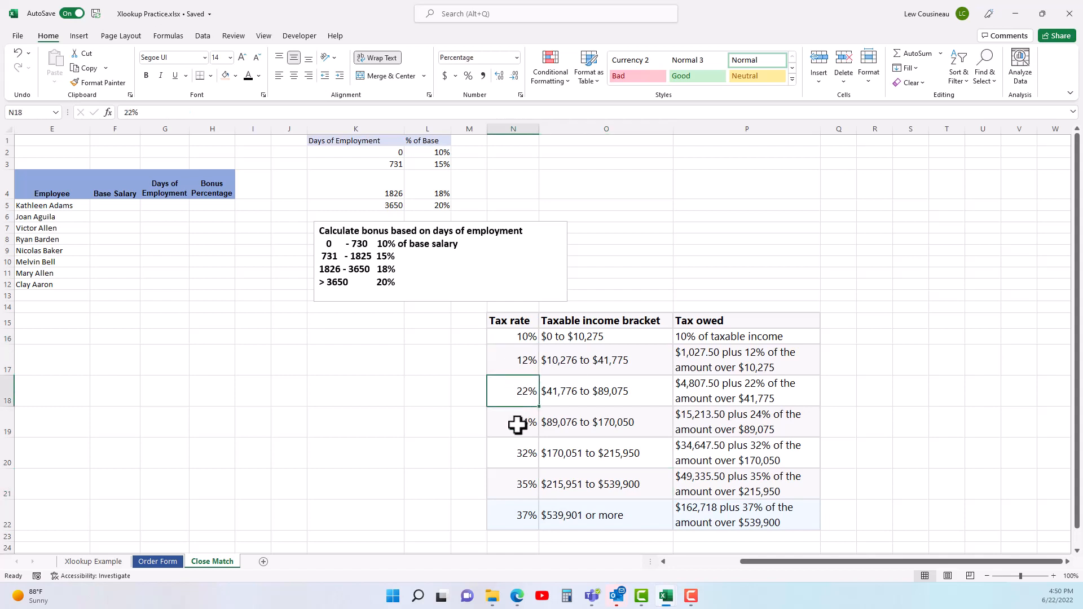
click(515, 426)
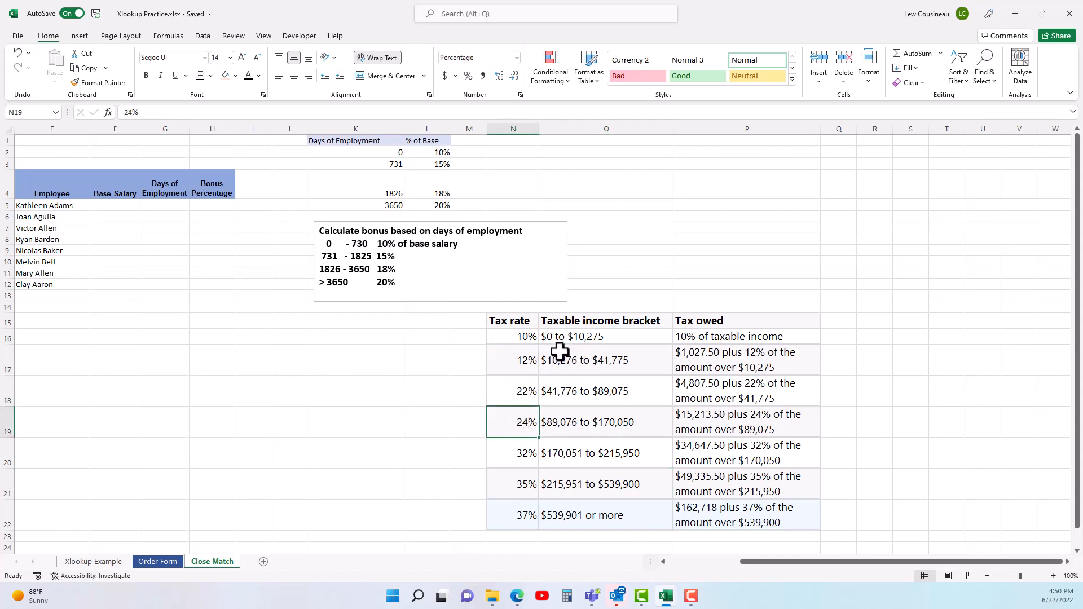
drag(513, 321, 720, 511)
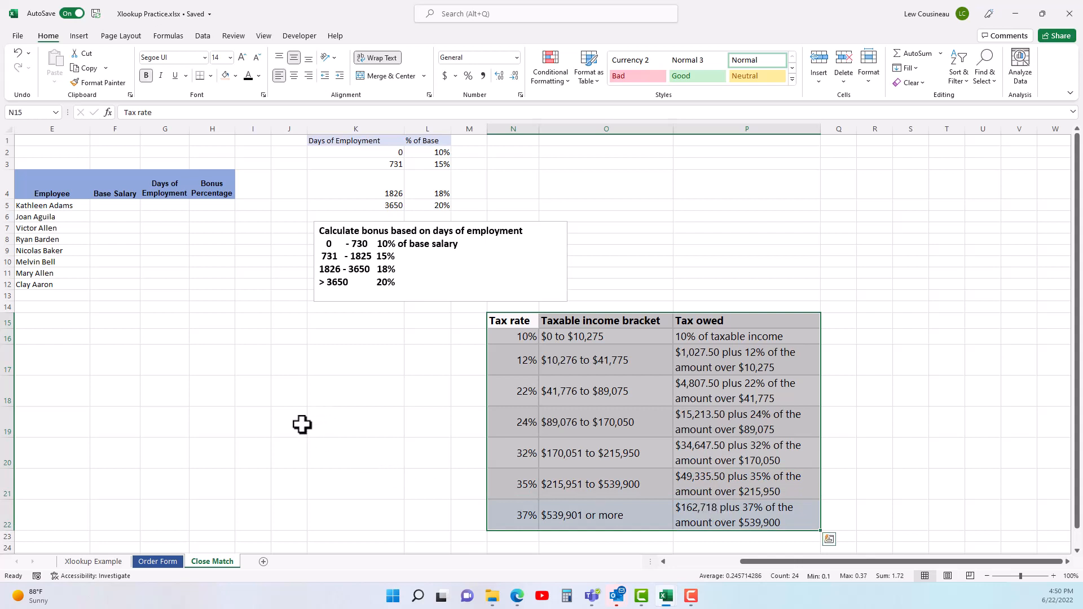
click(111, 207)
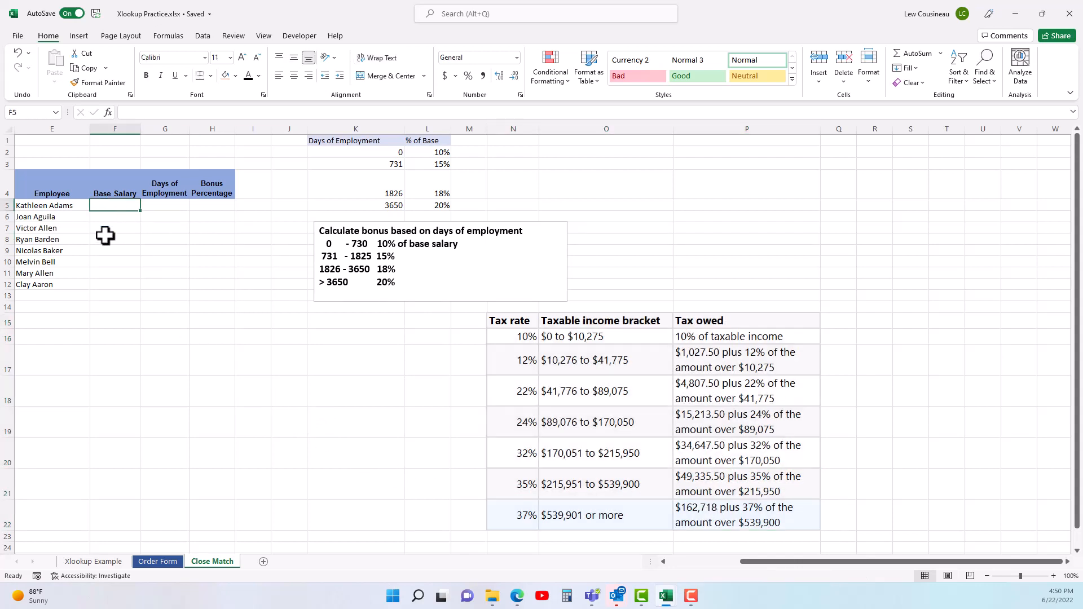
text(=x)
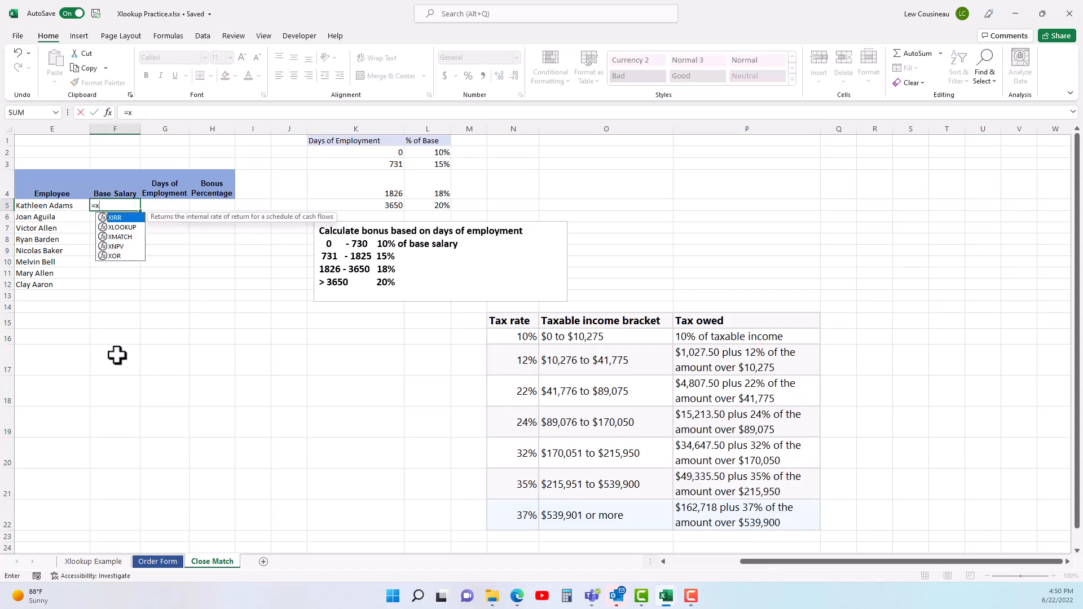
text(l)
key(Tab)
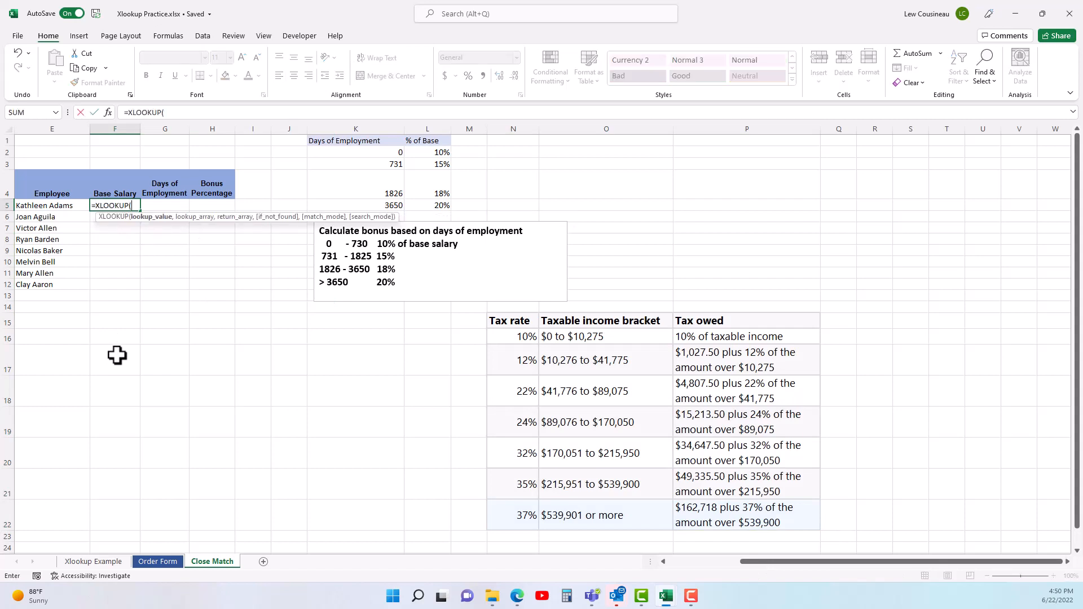
click(54, 205)
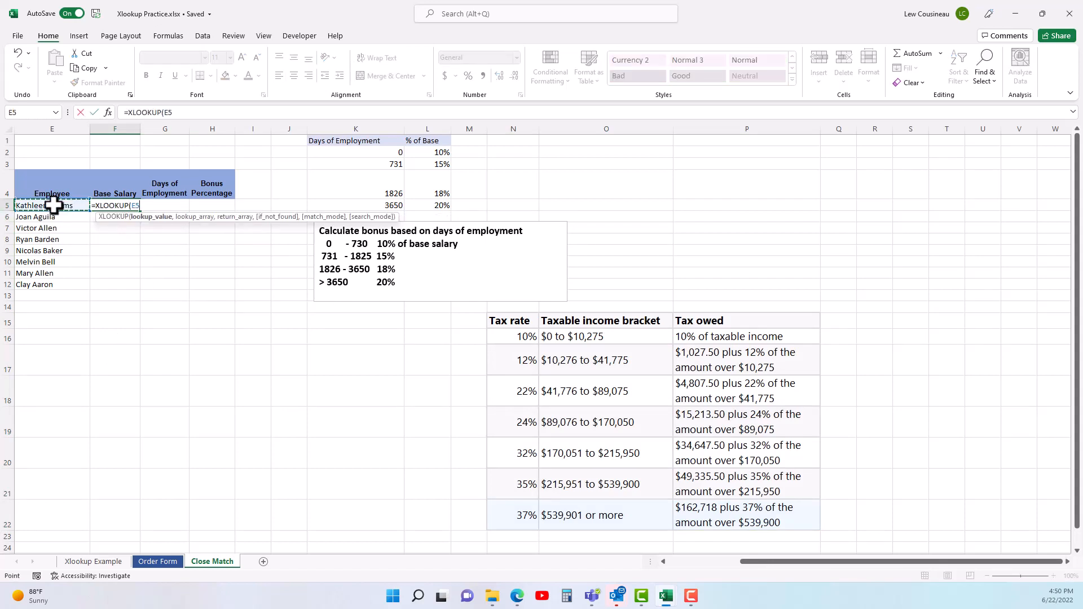
text(,)
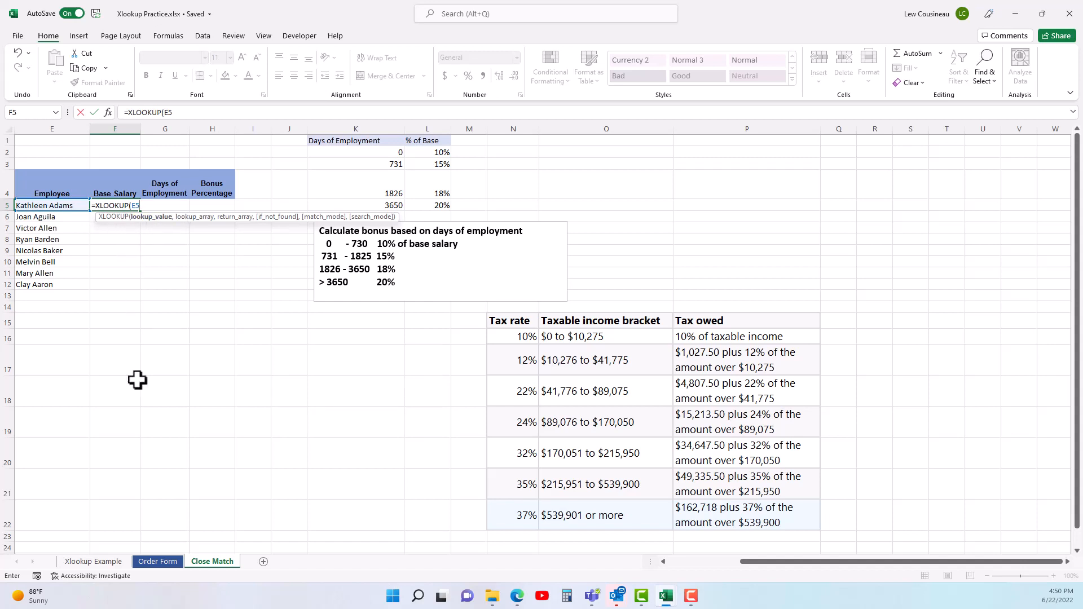
click(116, 564)
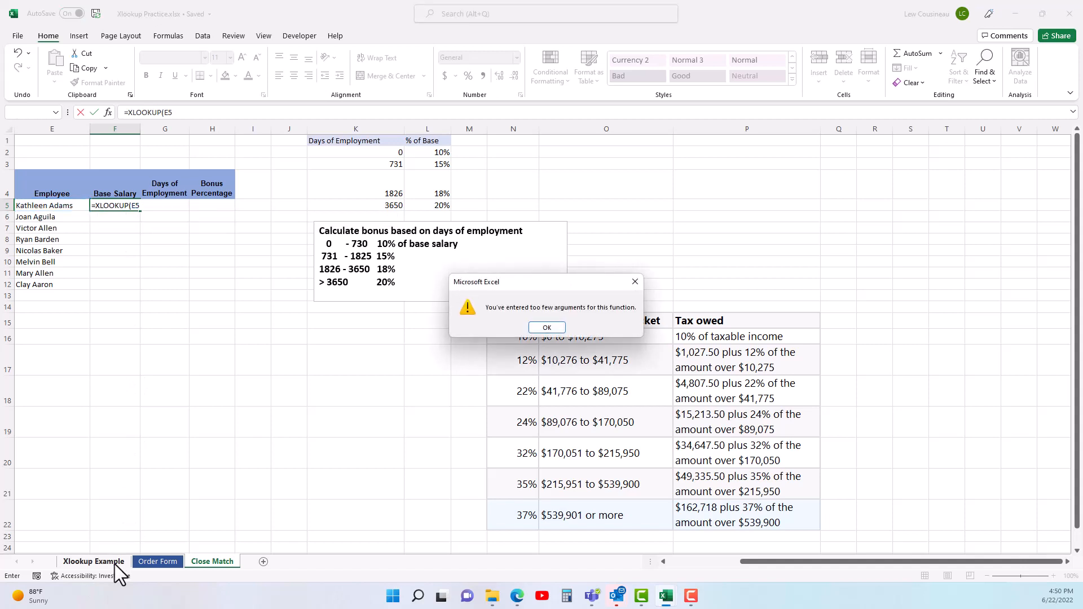
click(550, 327)
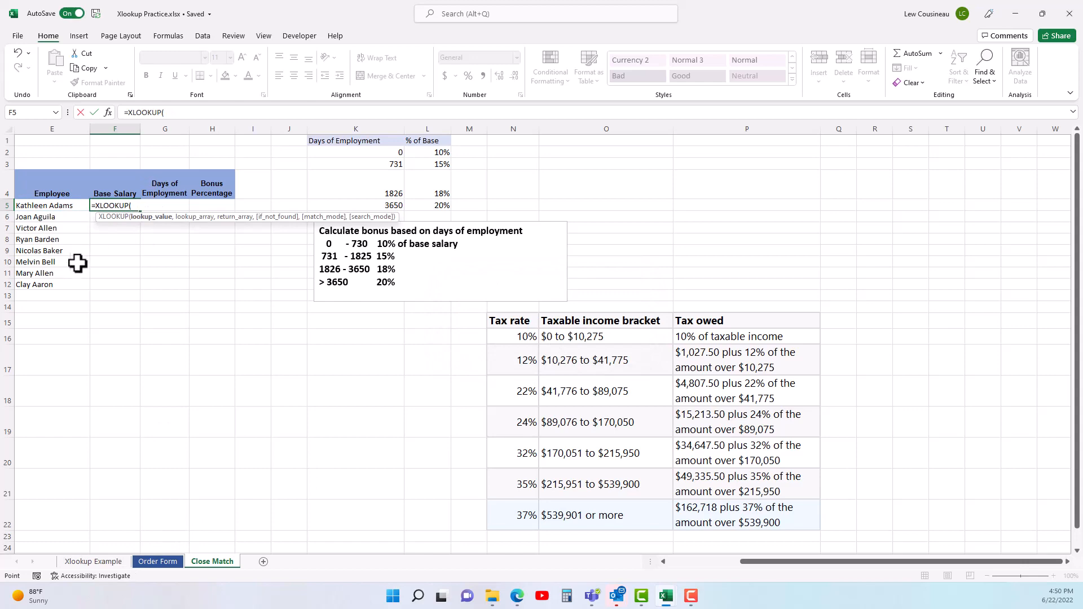
click(57, 207)
click(103, 560)
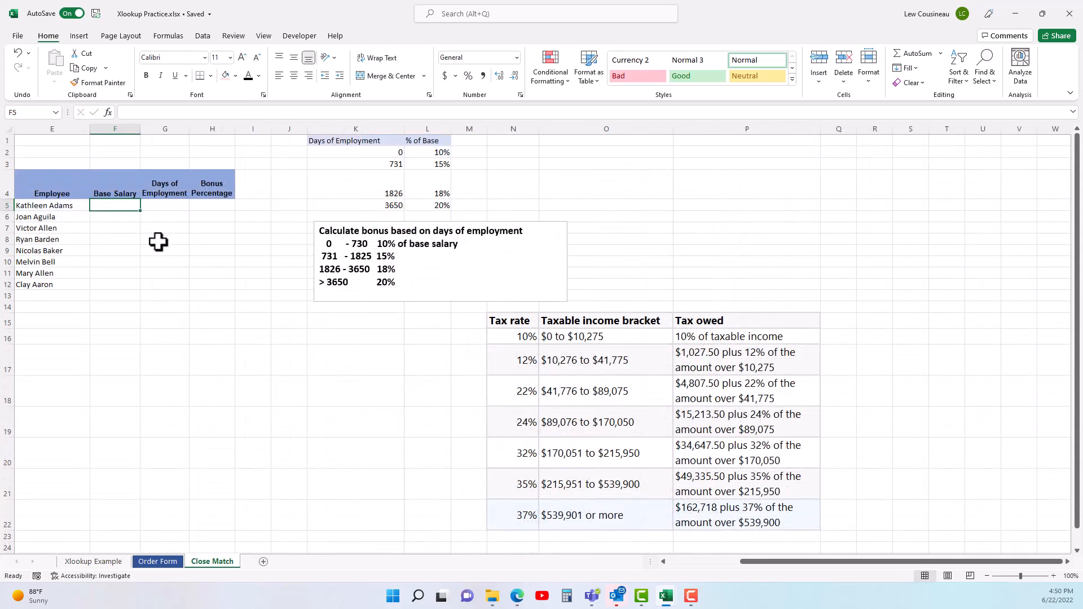
Step: Start an XLOOKUP in F5 with E5 as lookup value and 'Xlookup Example'!$G$2:$G$92 as lookup array
text(=XLOOKUP()
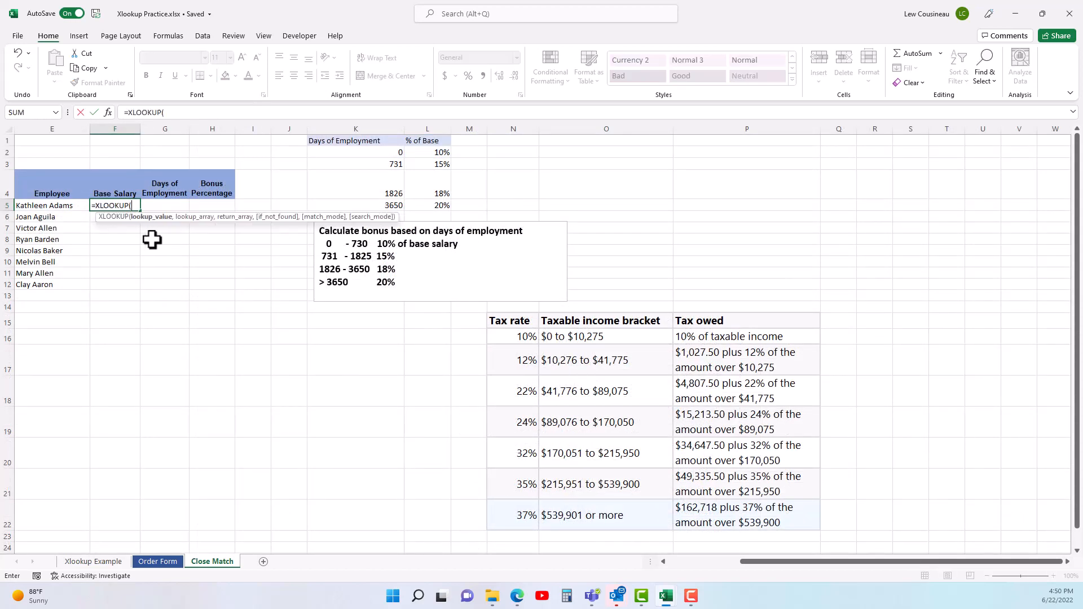
click(53, 207)
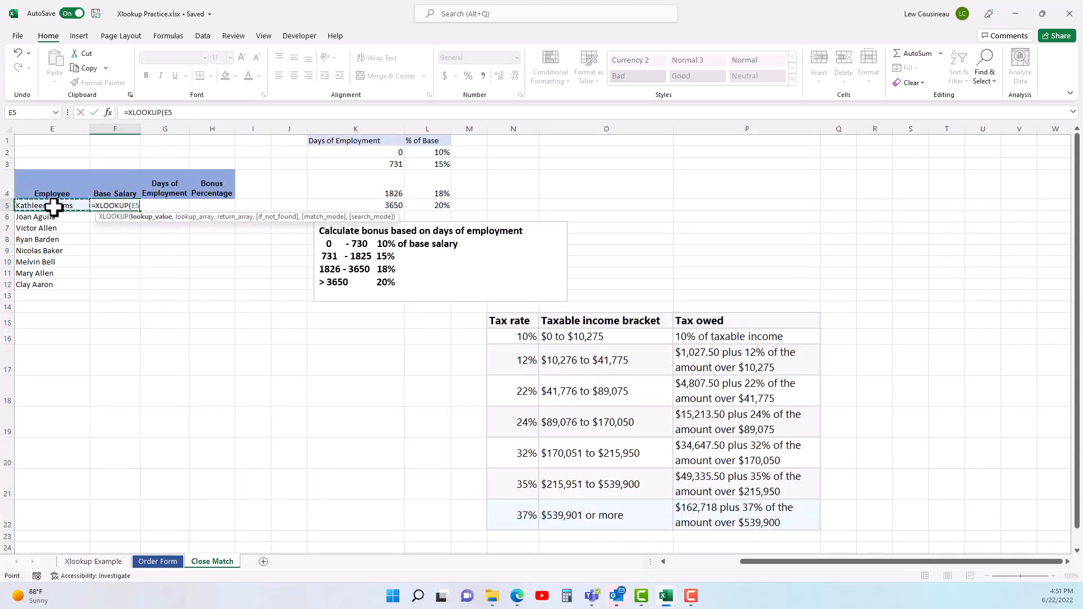
text(,)
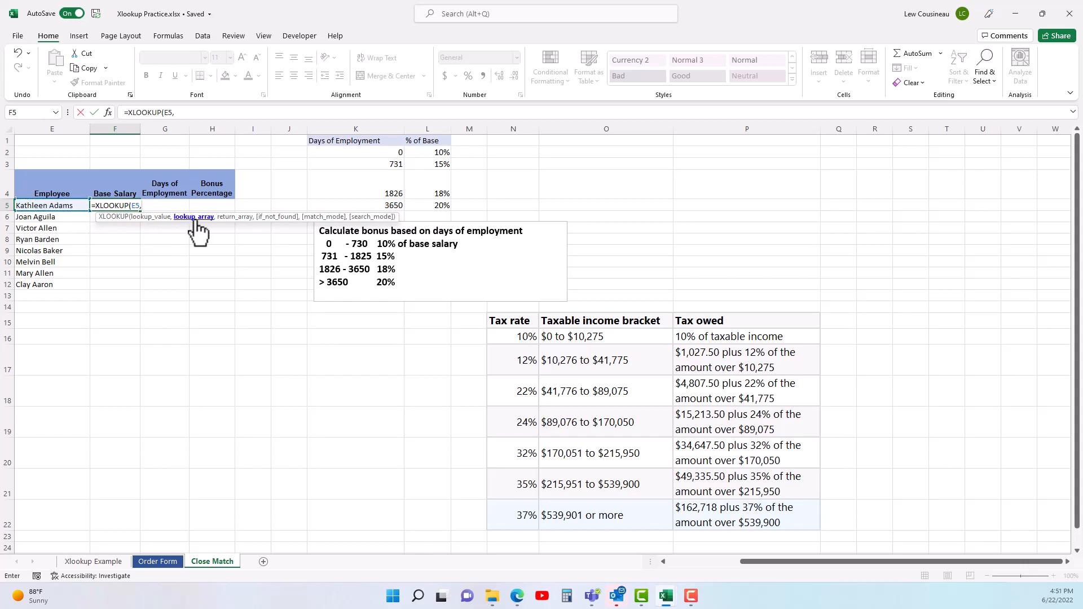
click(98, 563)
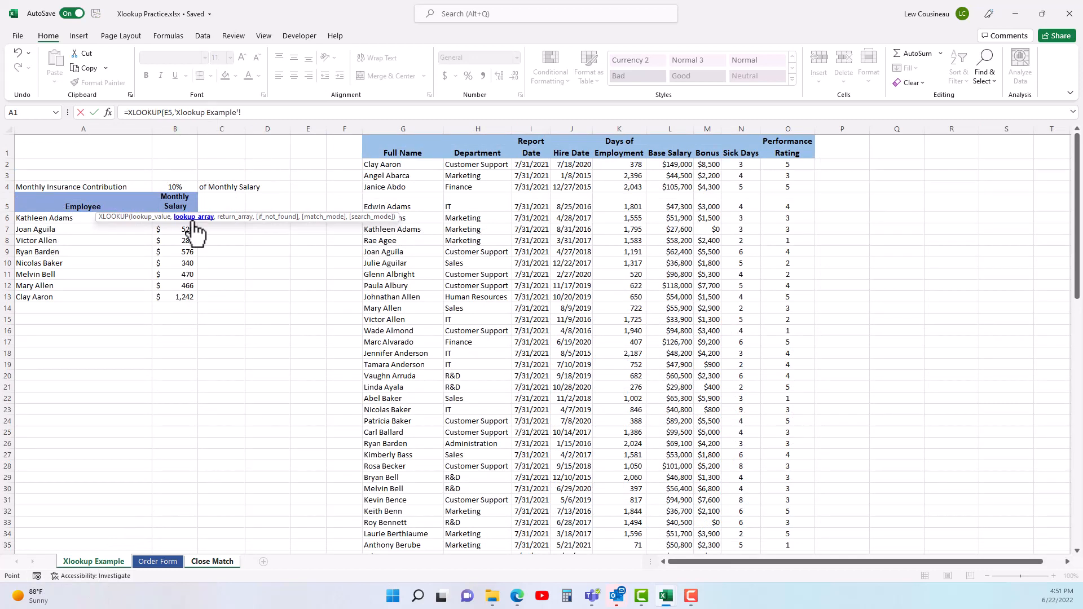
click(388, 166)
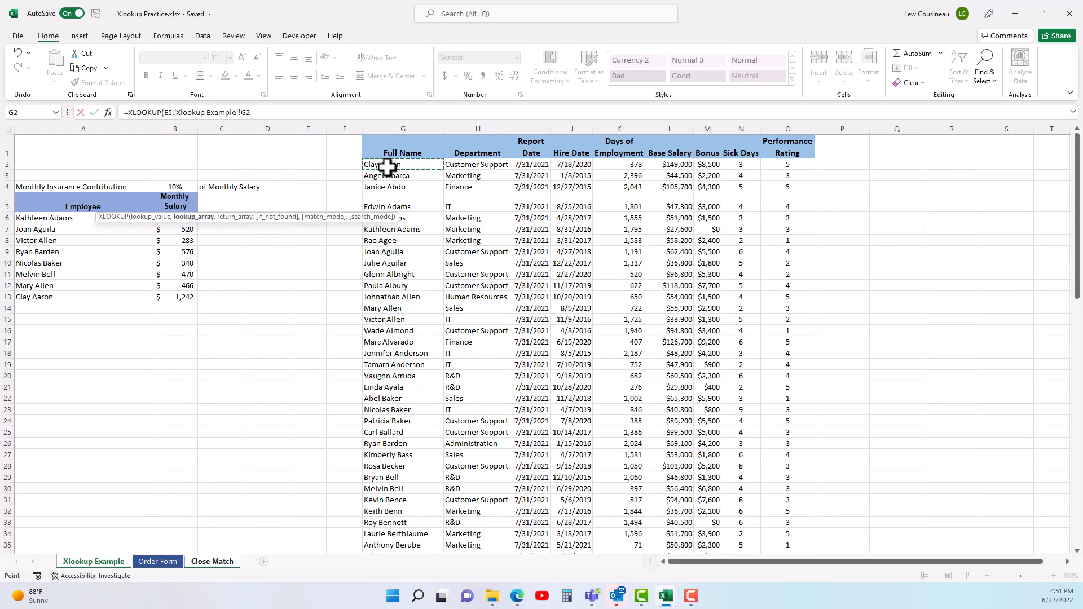
key(ctrl+shift+Down)
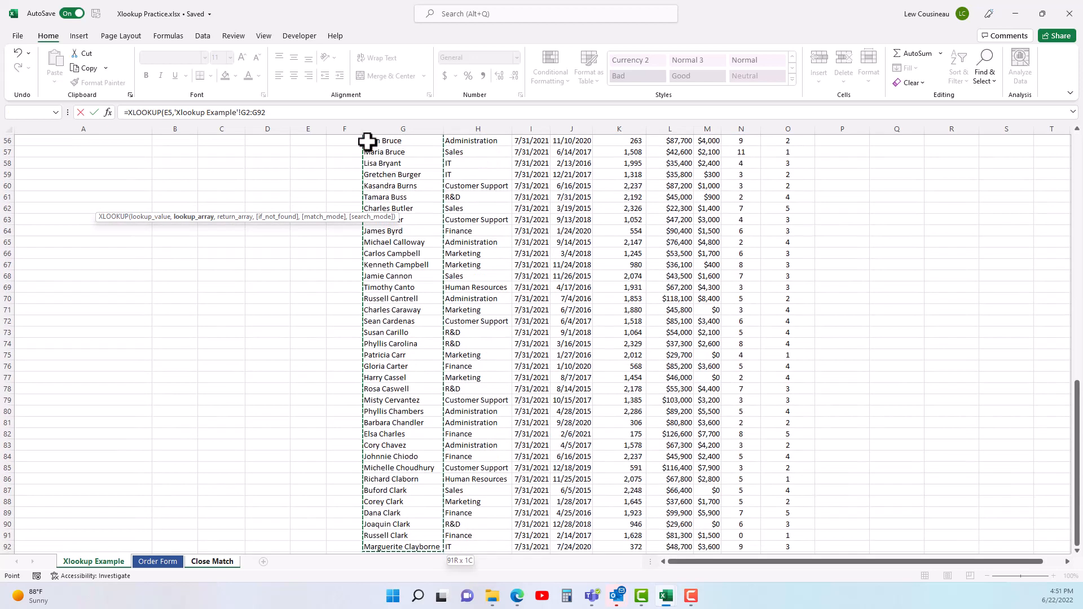
key(F4)
text(,)
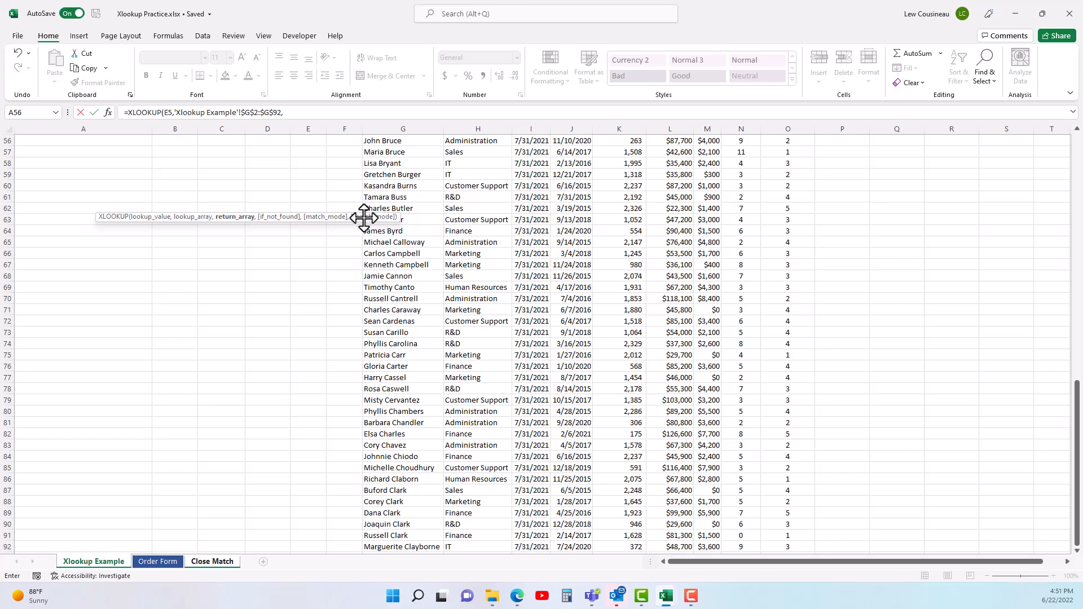
Step: Complete F5's XLOOKUP with the Base Salary range 'Xlookup Example'!$L$2:$L$92 as return array
scroll(298, 307, up, 18)
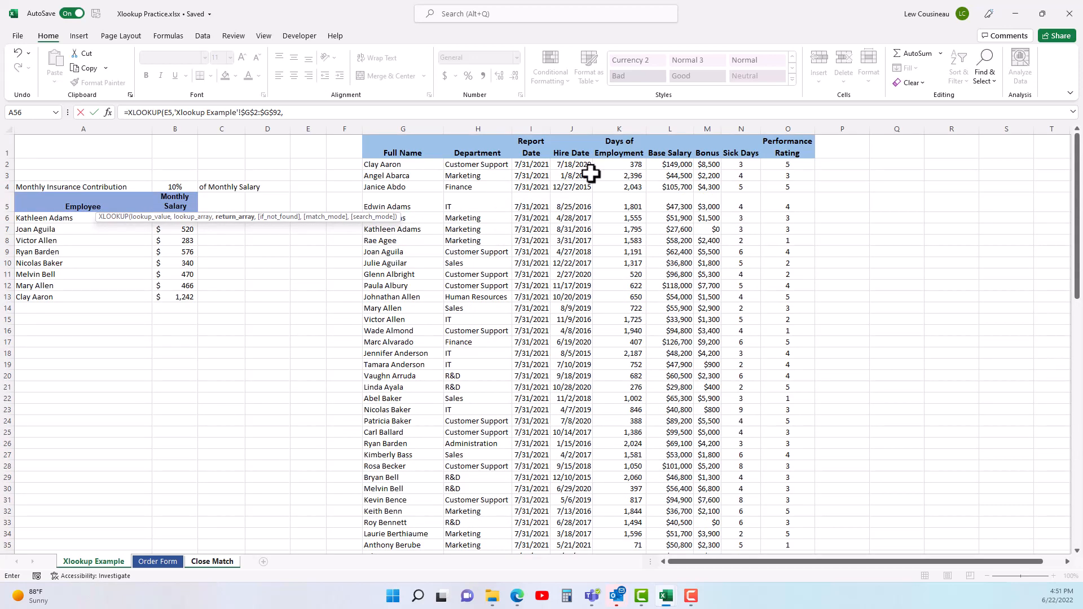
click(664, 164)
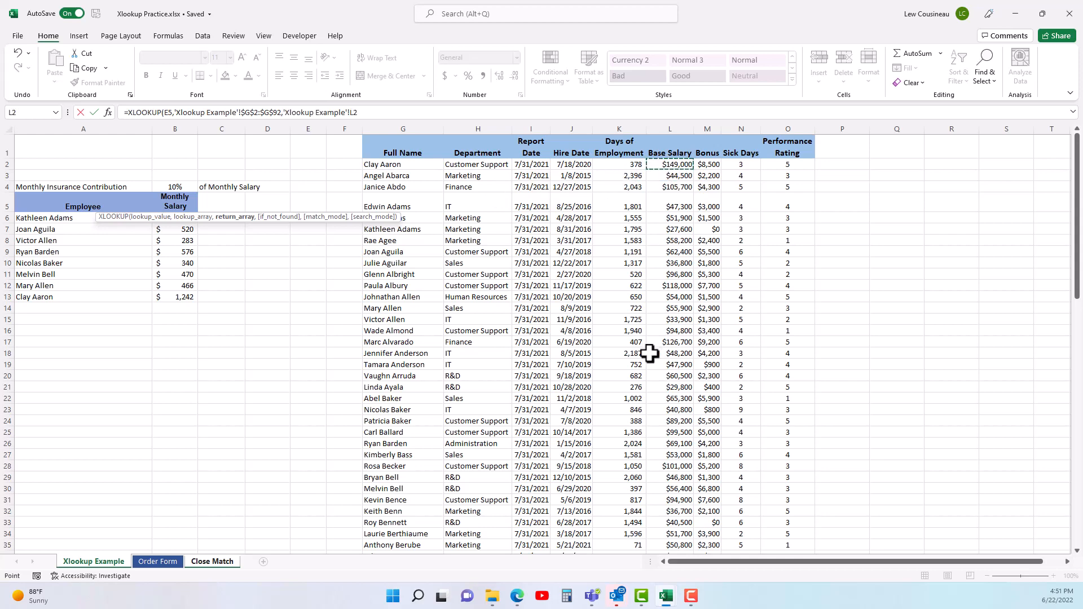
key(ctrl+shift+Down)
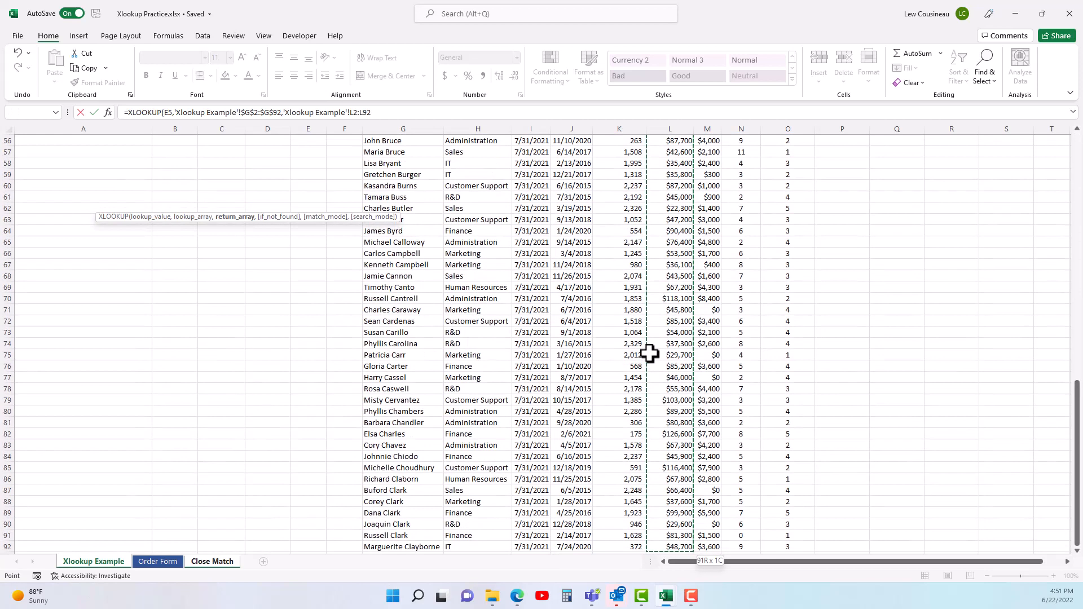
key(F4)
text())
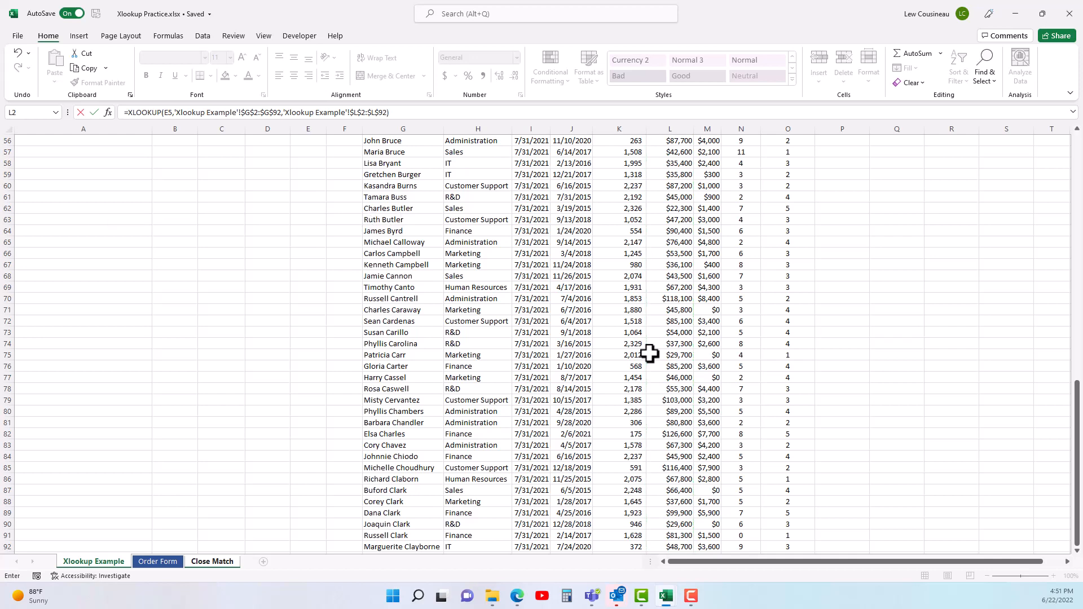
key(Return)
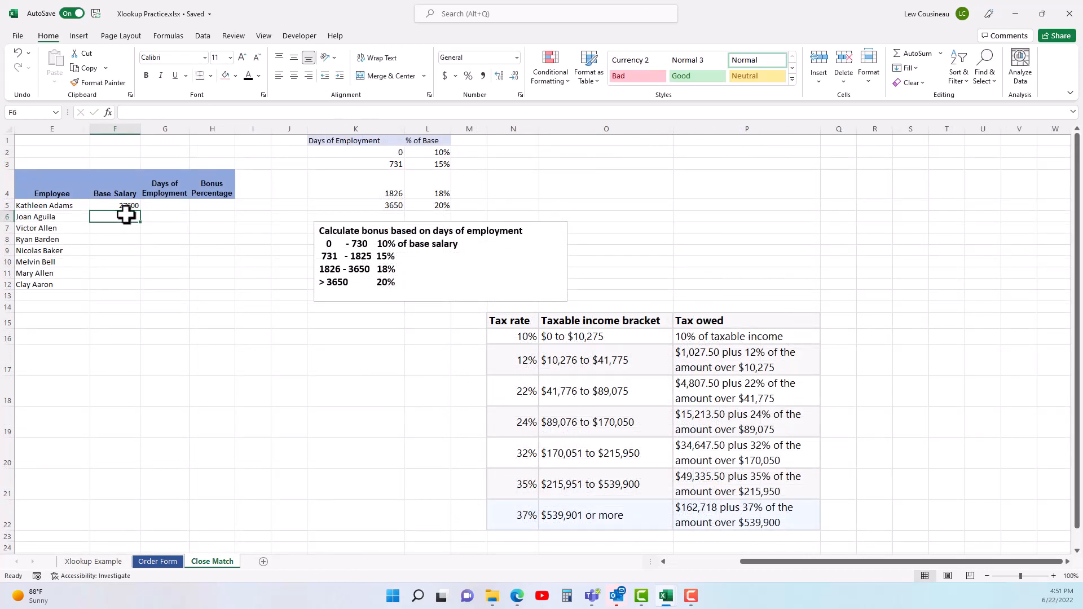
Step: Check the Days of Employment column on the Xlookup Example sheet, and anchor F5's lookup value on Close Match as $E5
click(127, 205)
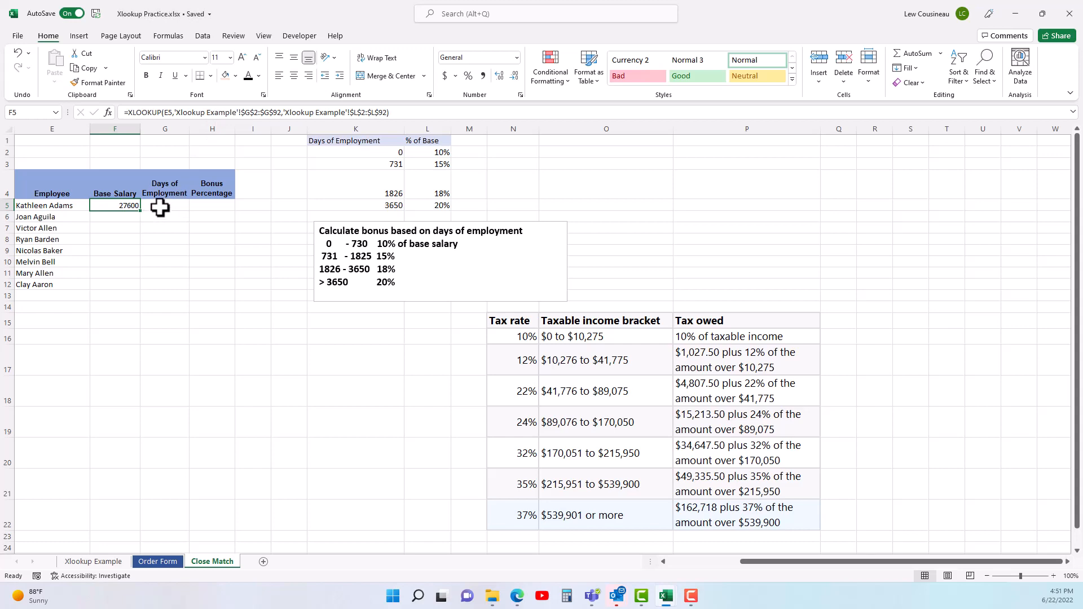
click(93, 561)
scroll(469, 275, up, 10)
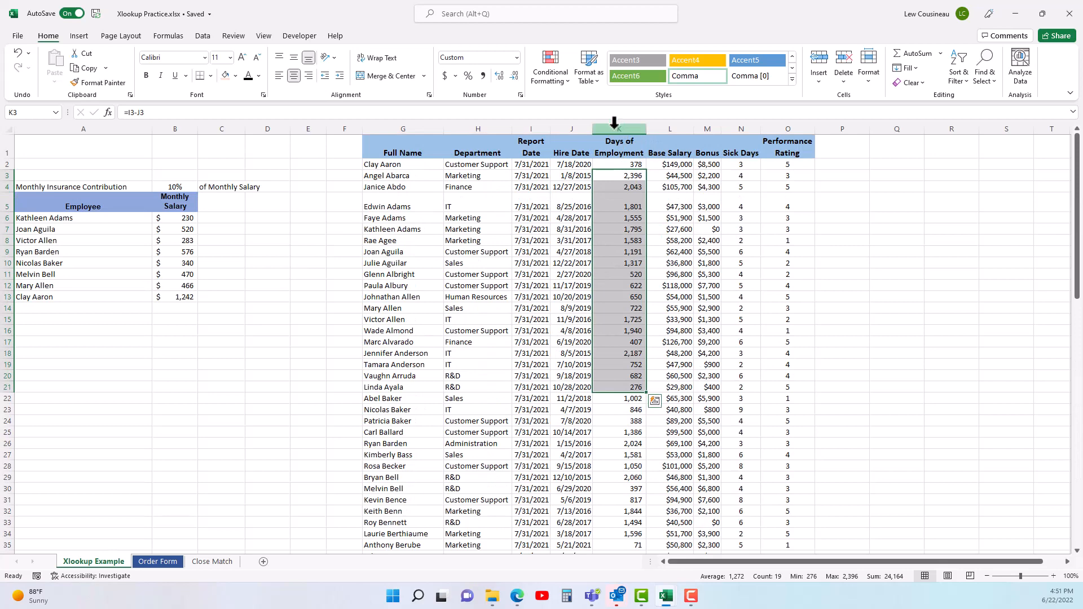
click(157, 563)
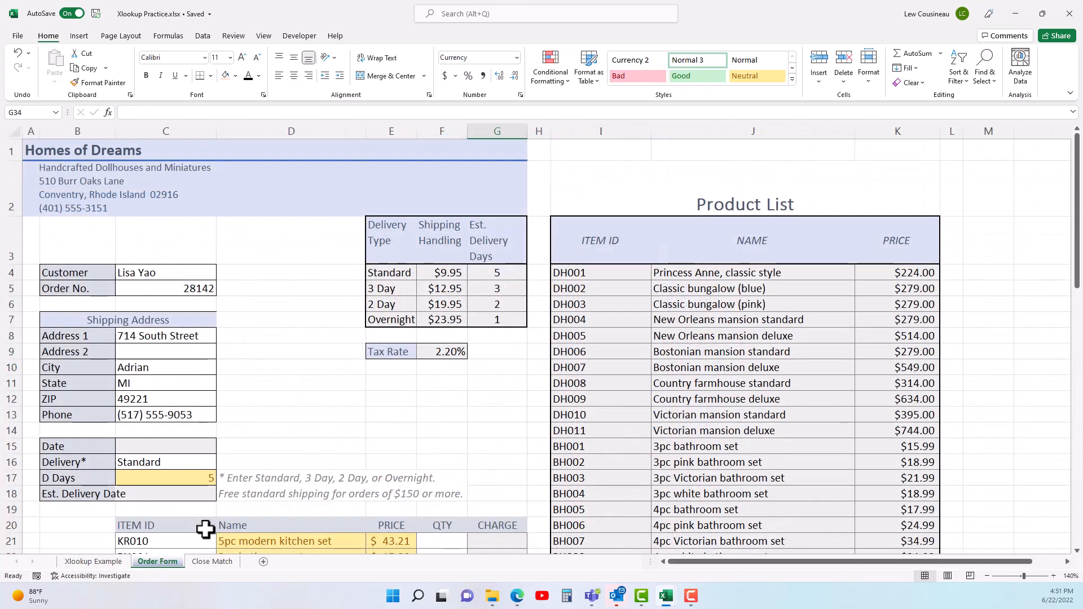
click(213, 562)
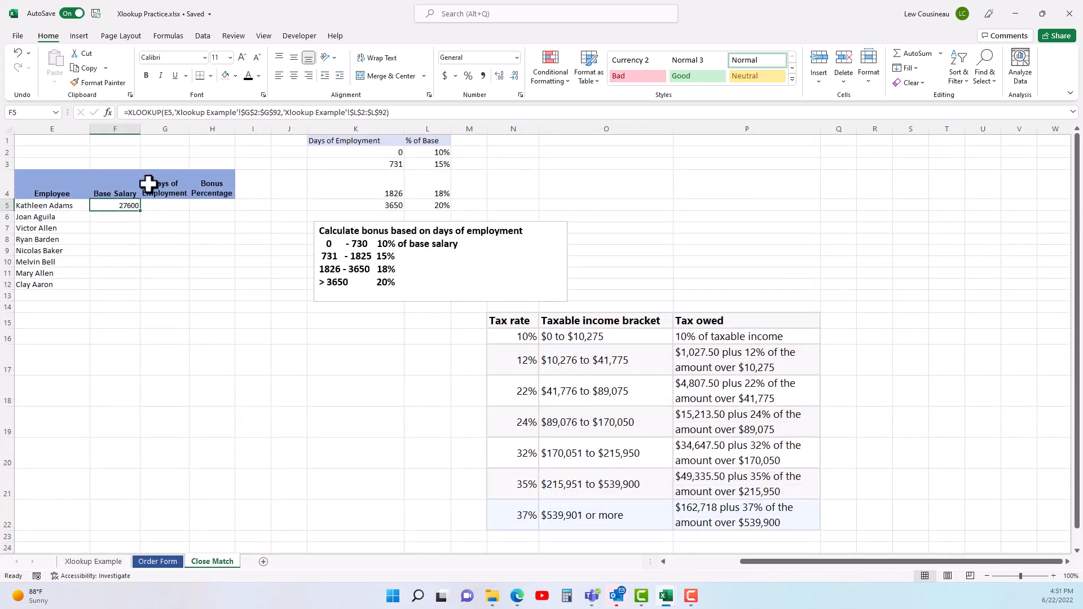
click(165, 115)
text($)
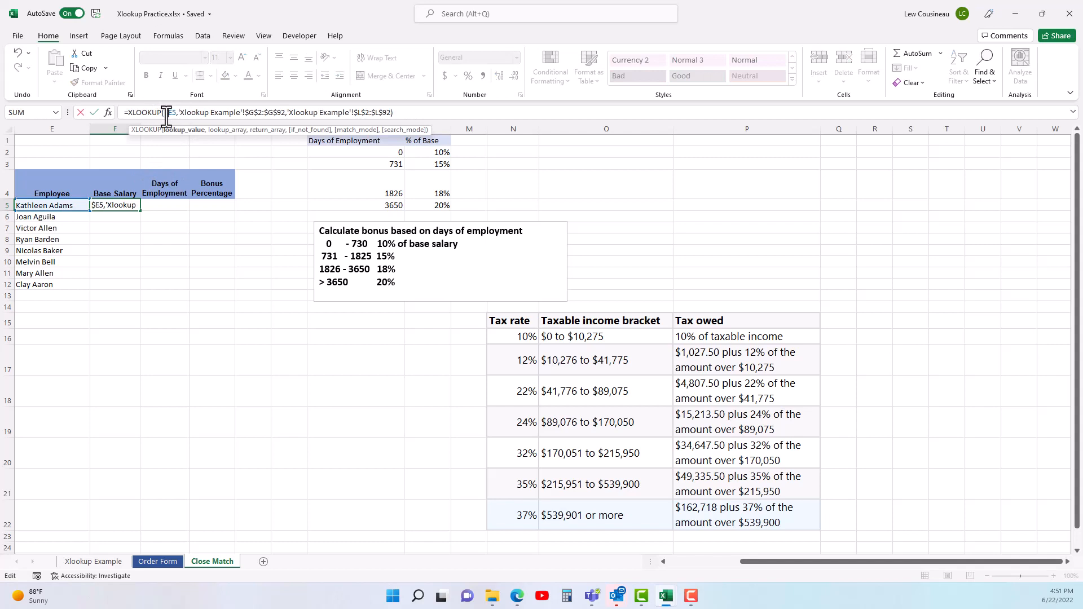
key(Return)
click(115, 207)
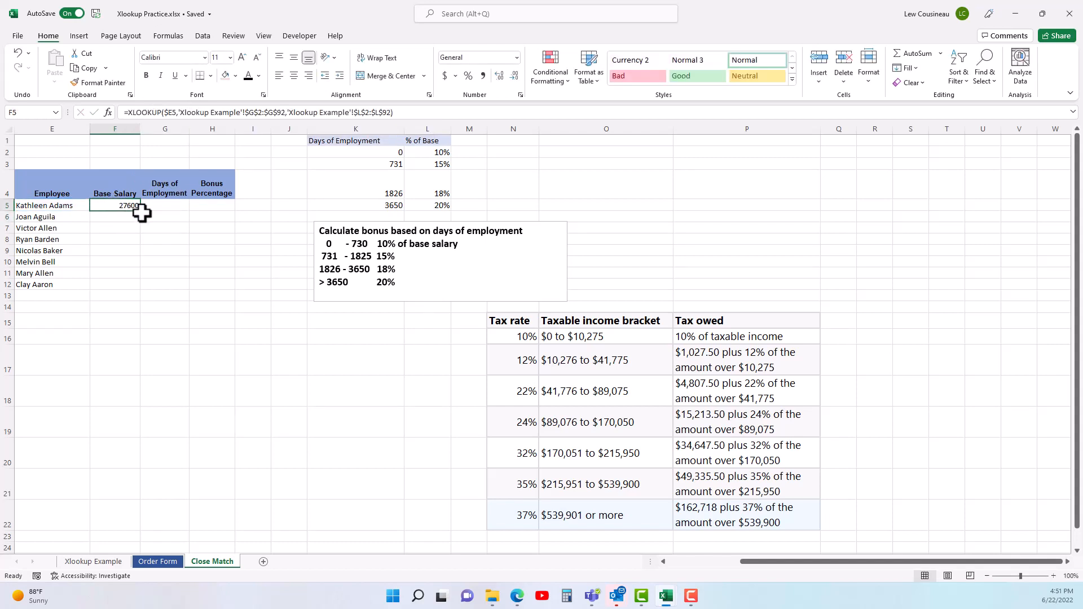
Step: Copy the XLOOKUP formula from F5 to G5 and change its return array to 'Xlookup Example'!$K$2:$K$92
drag(143, 213, 175, 207)
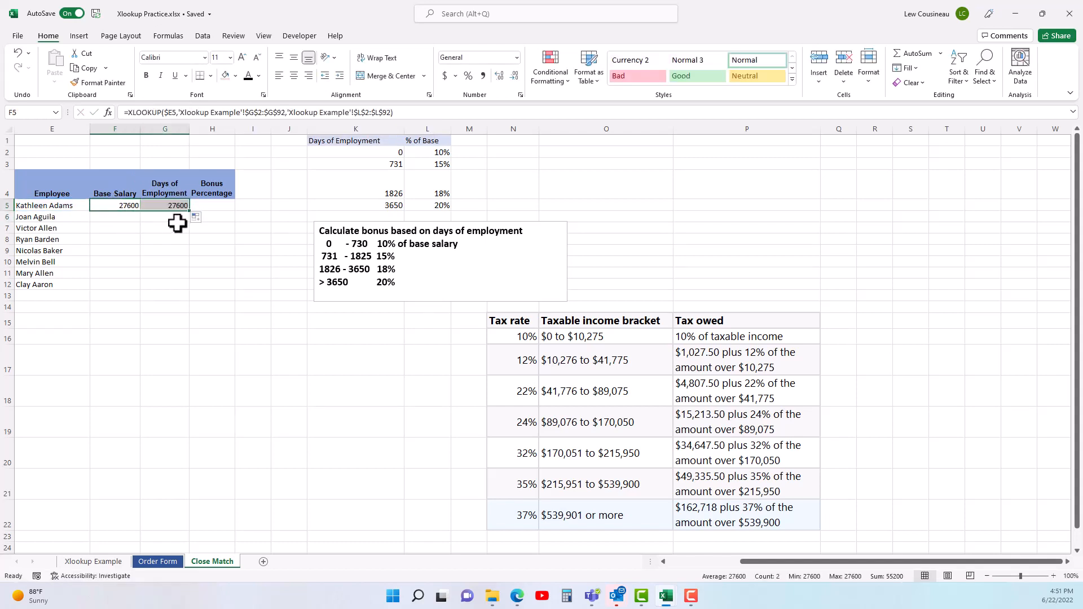
double_click(175, 206)
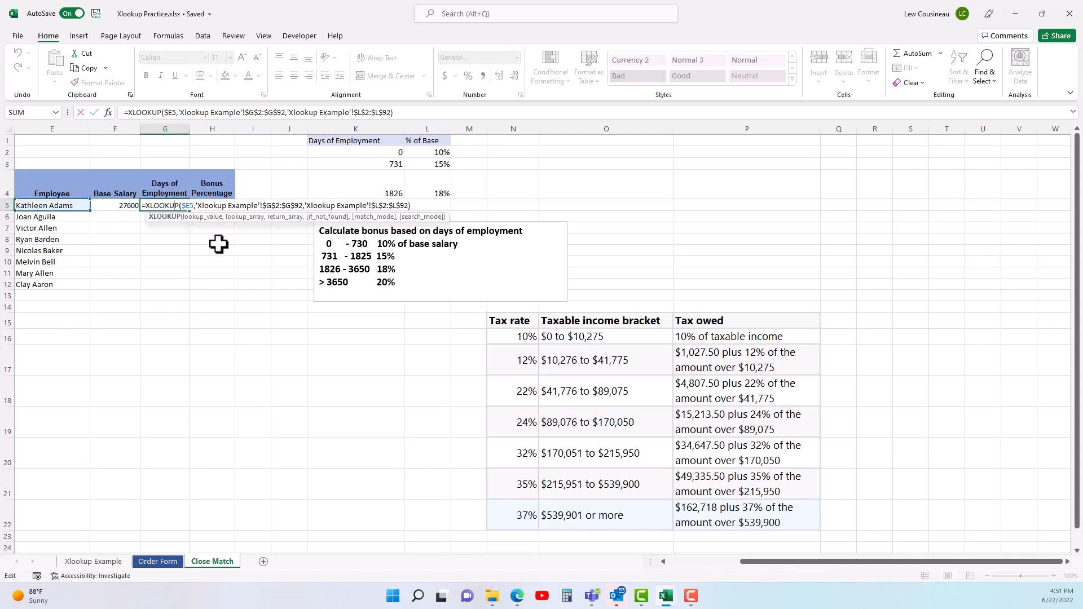
click(377, 206)
key(BackSpace)
text(K$2:$)
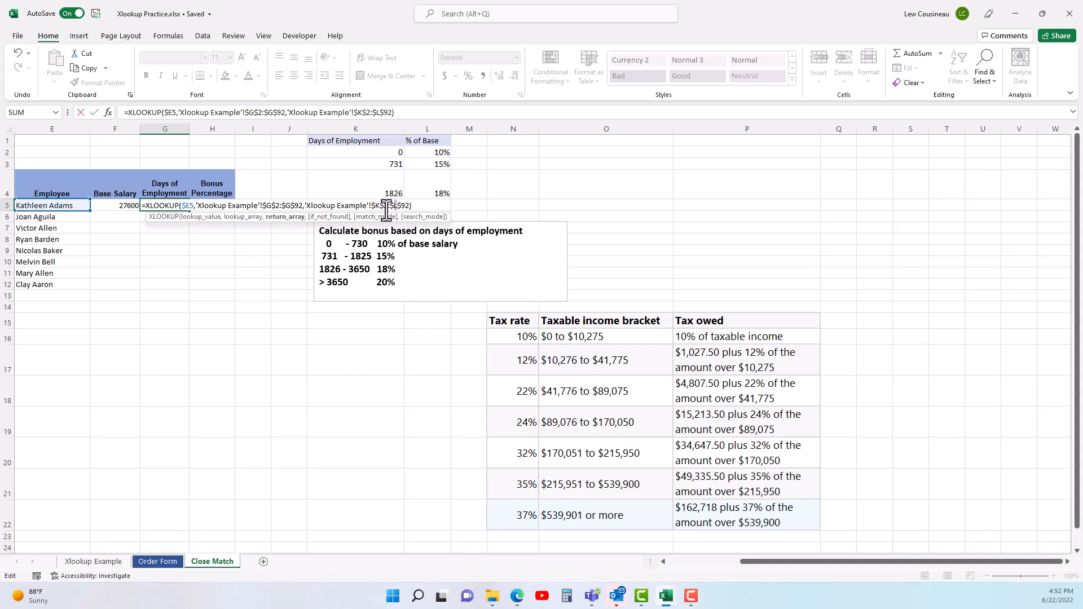
text(K)
key(Return)
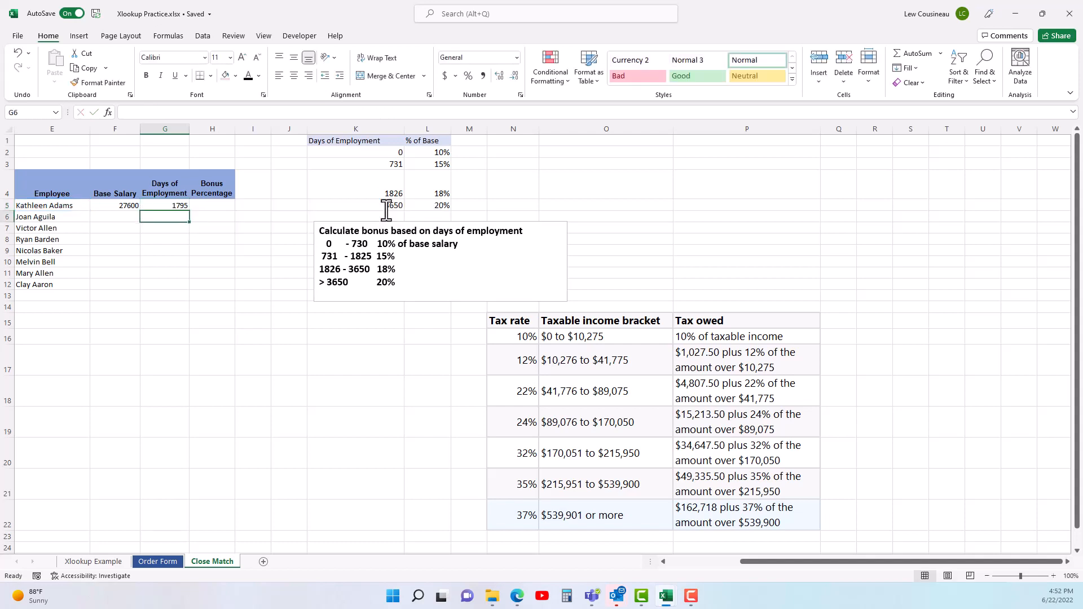
Step: Compare the days of employment in G5 with the thresholds in K2:K5 and their bonus percentages
click(176, 207)
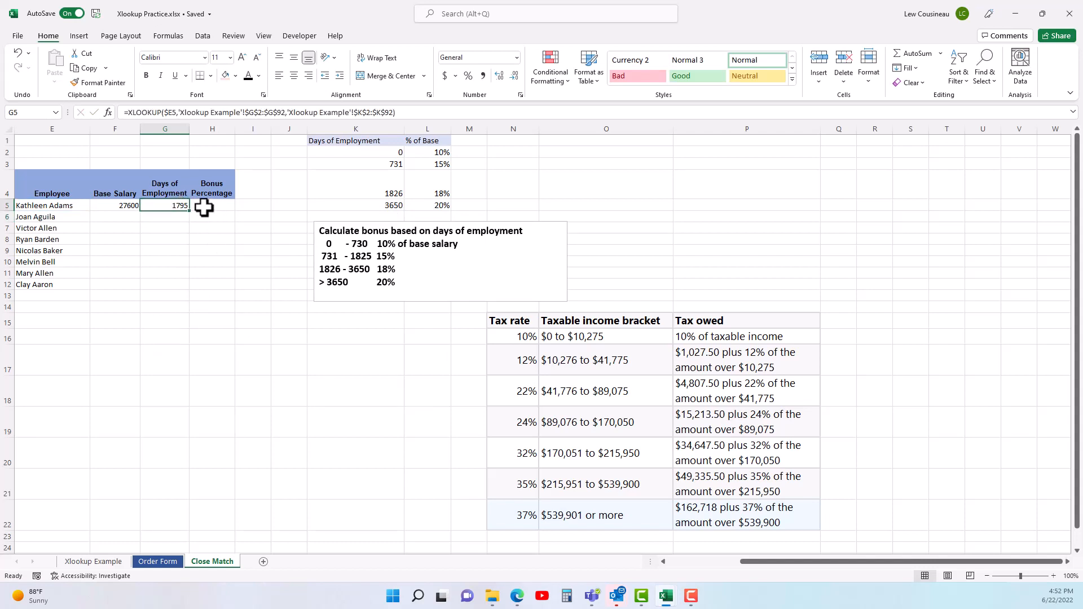
drag(361, 150, 423, 205)
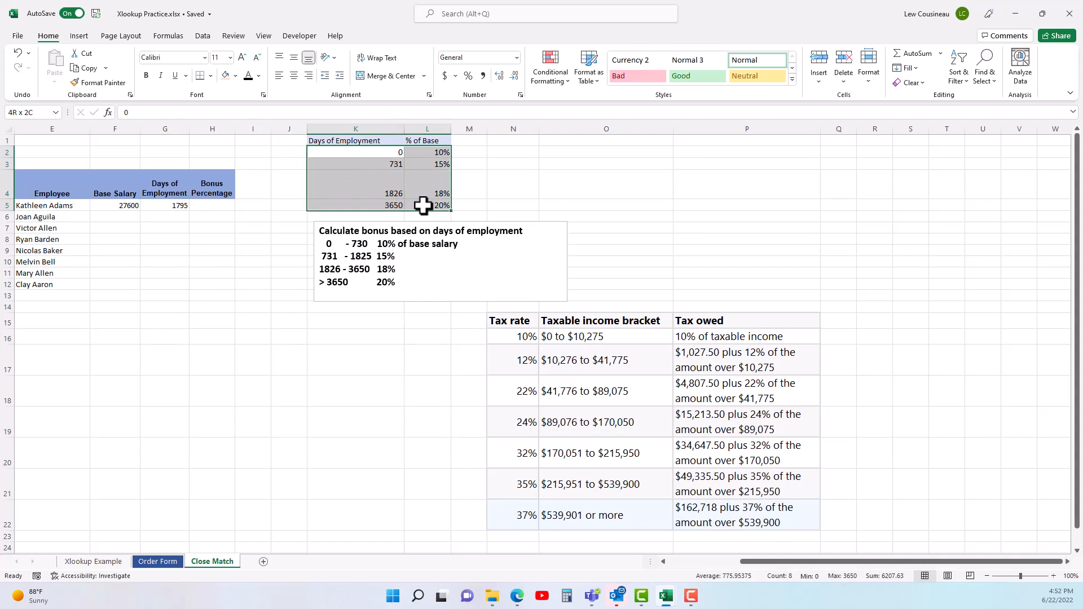
click(171, 205)
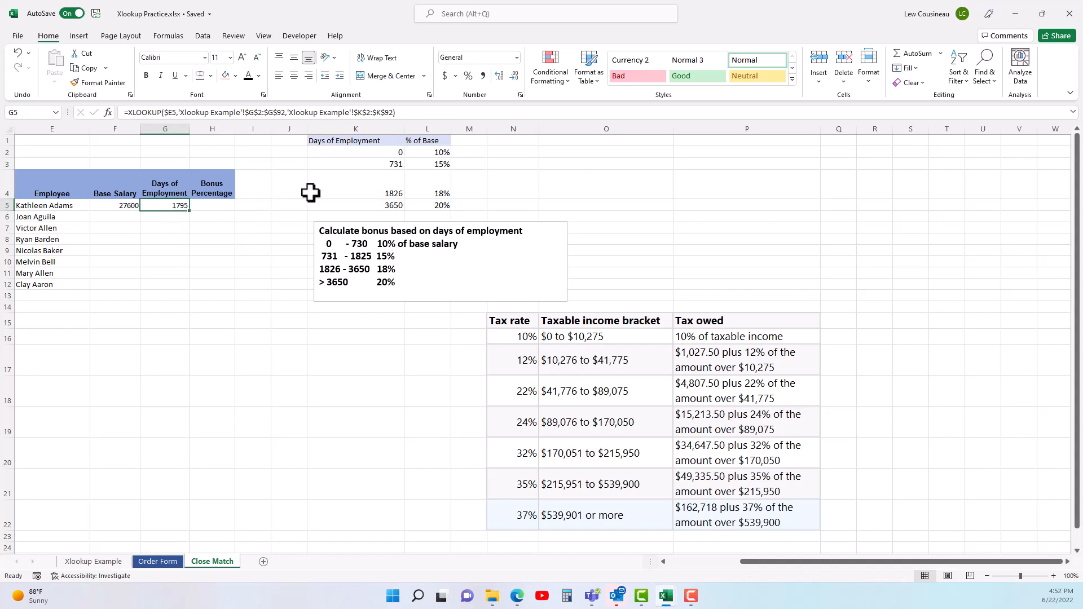
drag(361, 152, 356, 206)
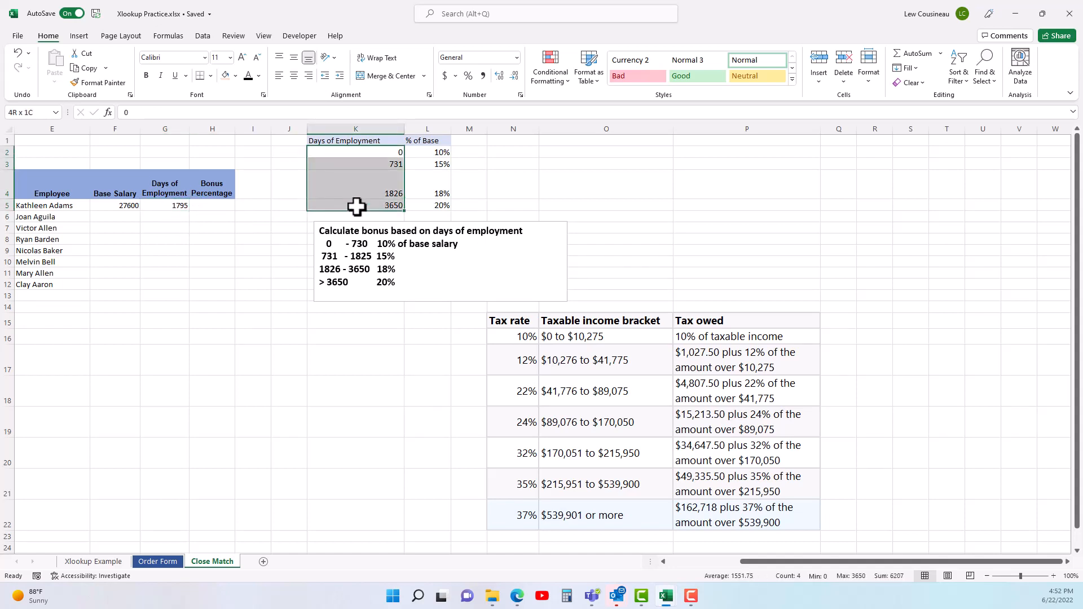
drag(356, 206, 358, 206)
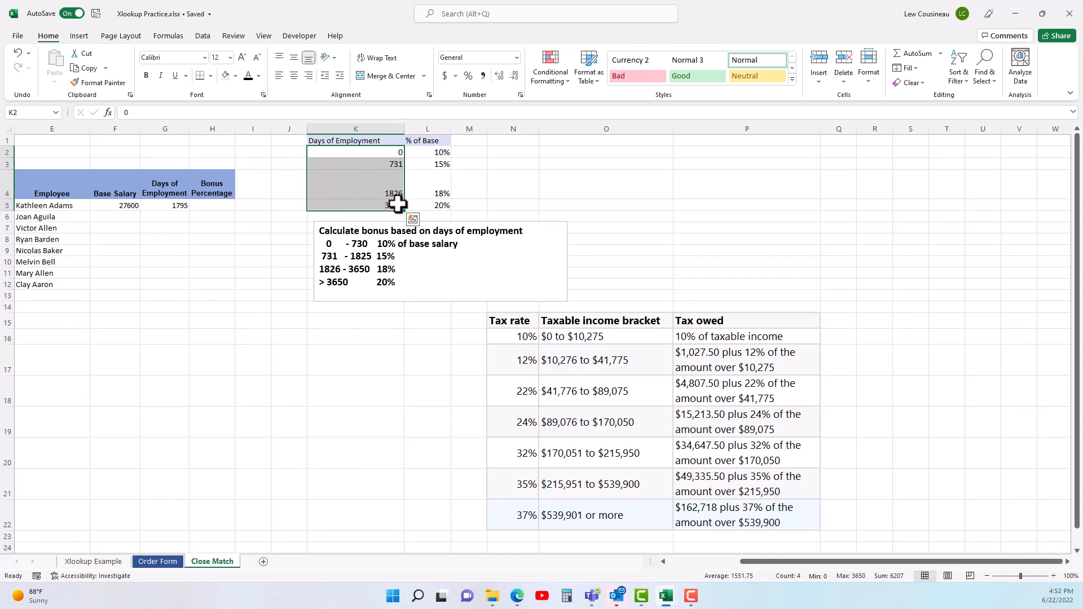
Step: Start an XLOOKUP in H5 with G5 as the lookup value and the absolute range $K$2:$K$5 as the lookup array
click(202, 206)
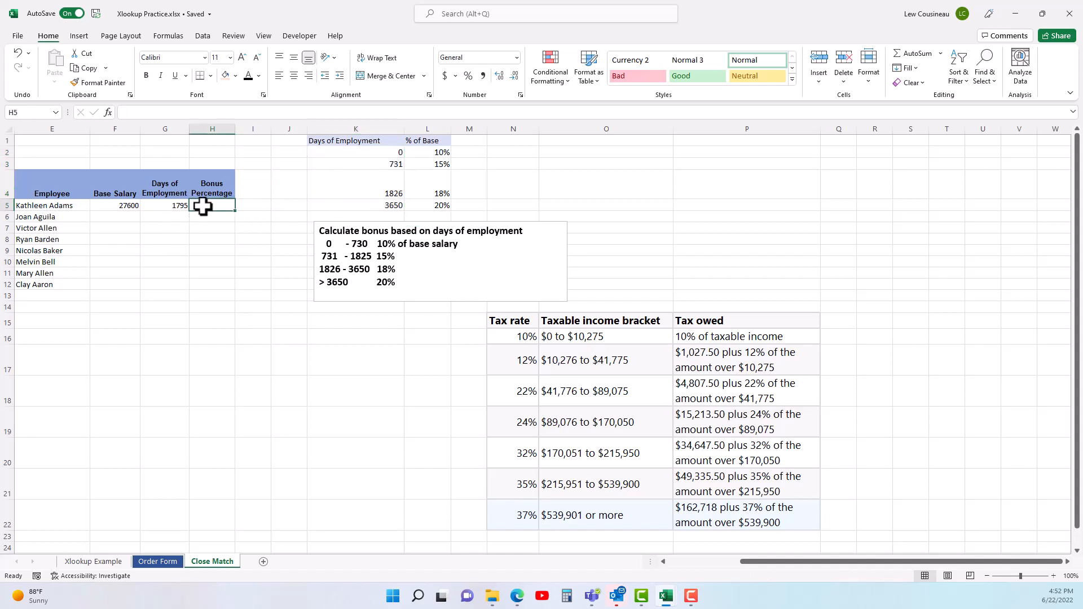
text(=x)
key(Tab)
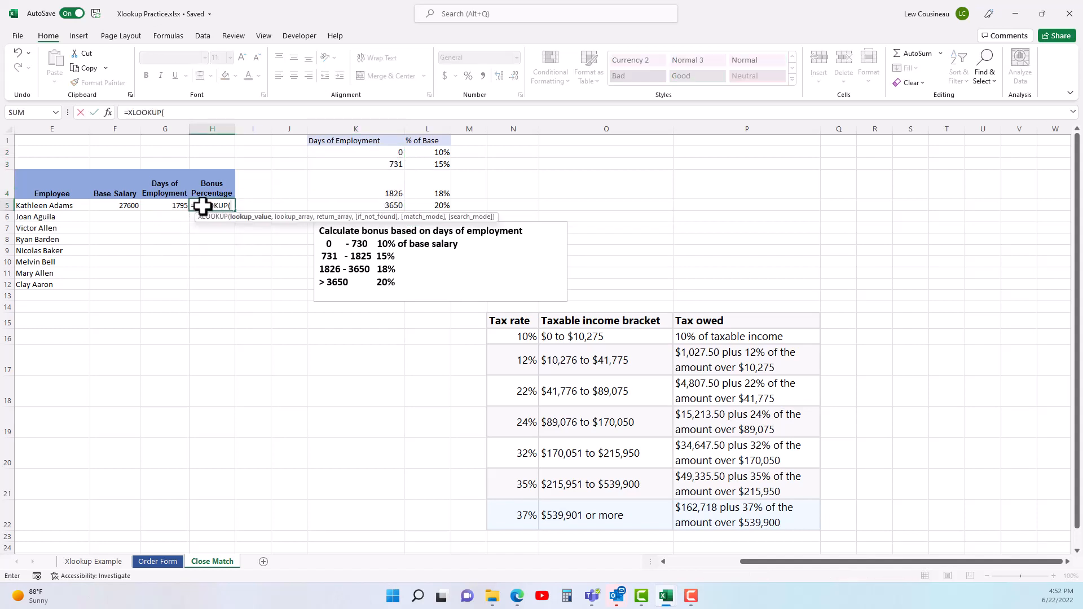
click(160, 205)
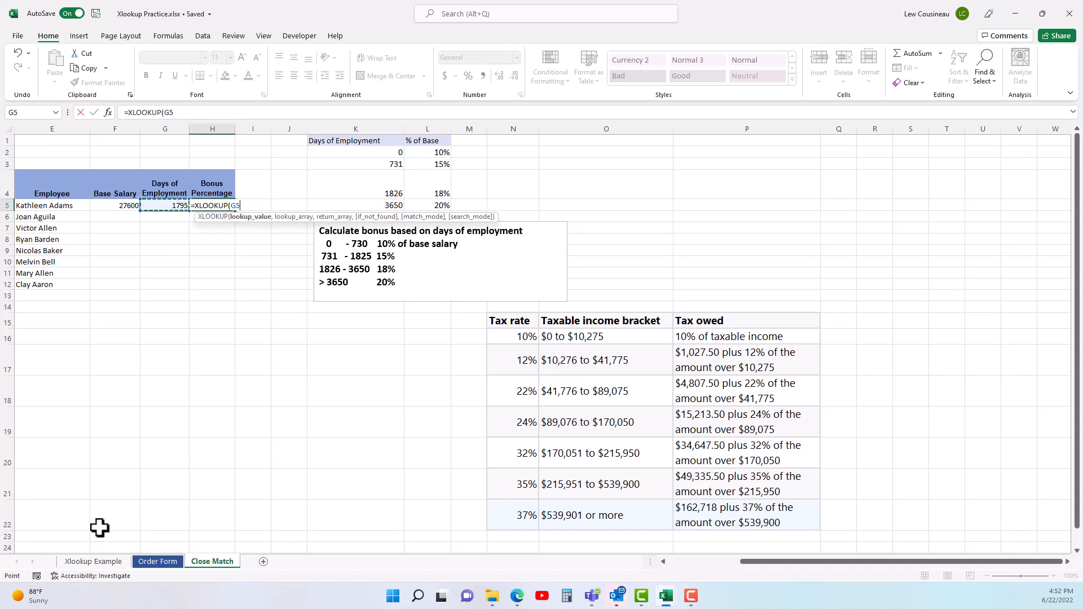
text(,)
drag(355, 148, 360, 204)
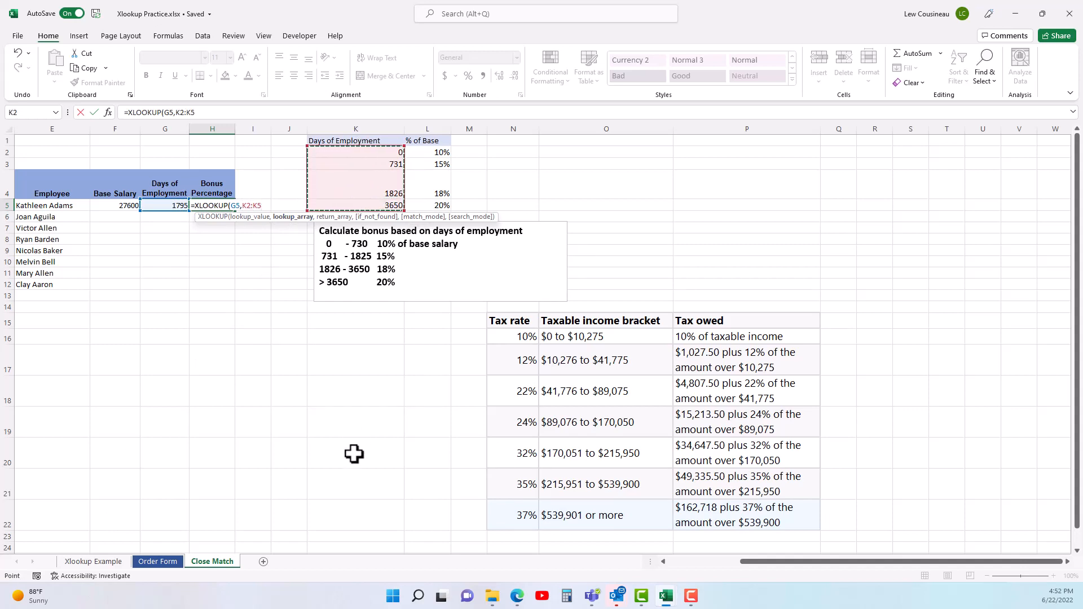
key(F4)
text(,)
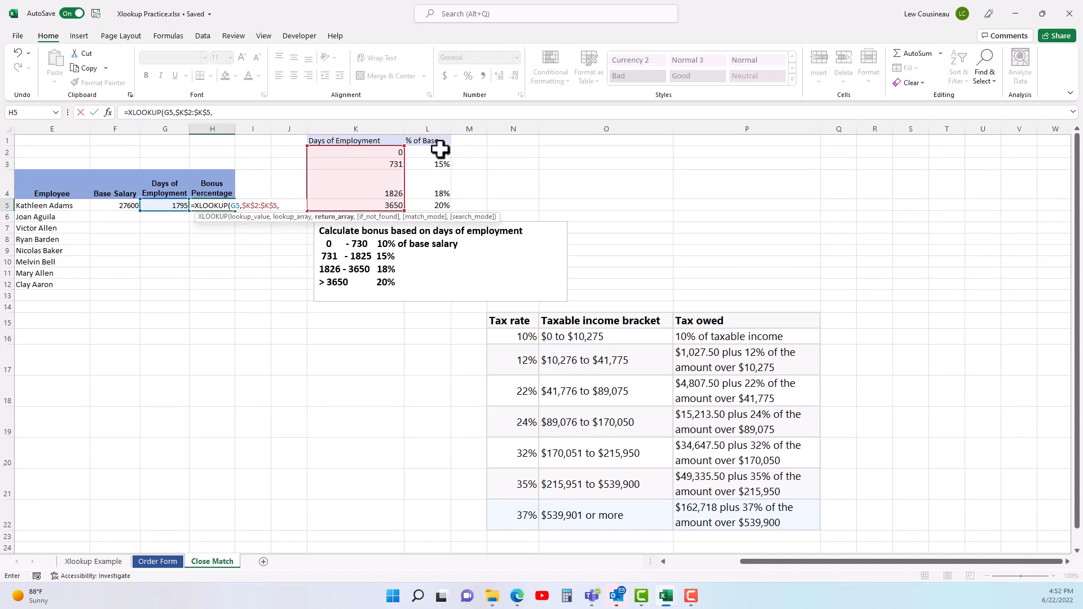
Step: Complete H5's XLOOKUP with return array $L$2:$L$5, an empty if_not_found argument and match mode -1 for exact or next smaller item
drag(440, 151, 438, 201)
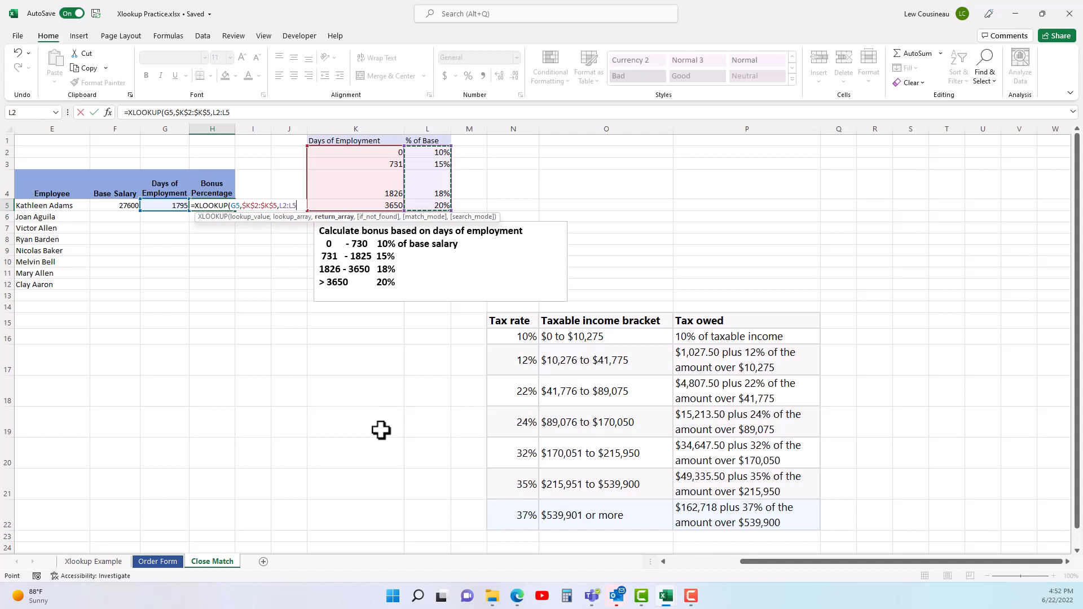
key(F4)
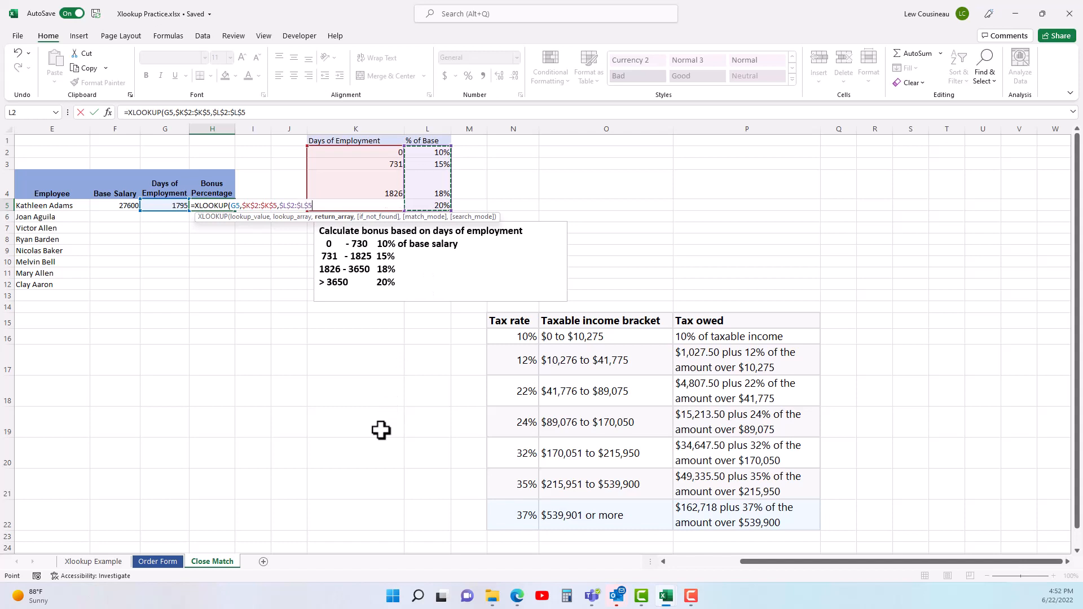
text(,)
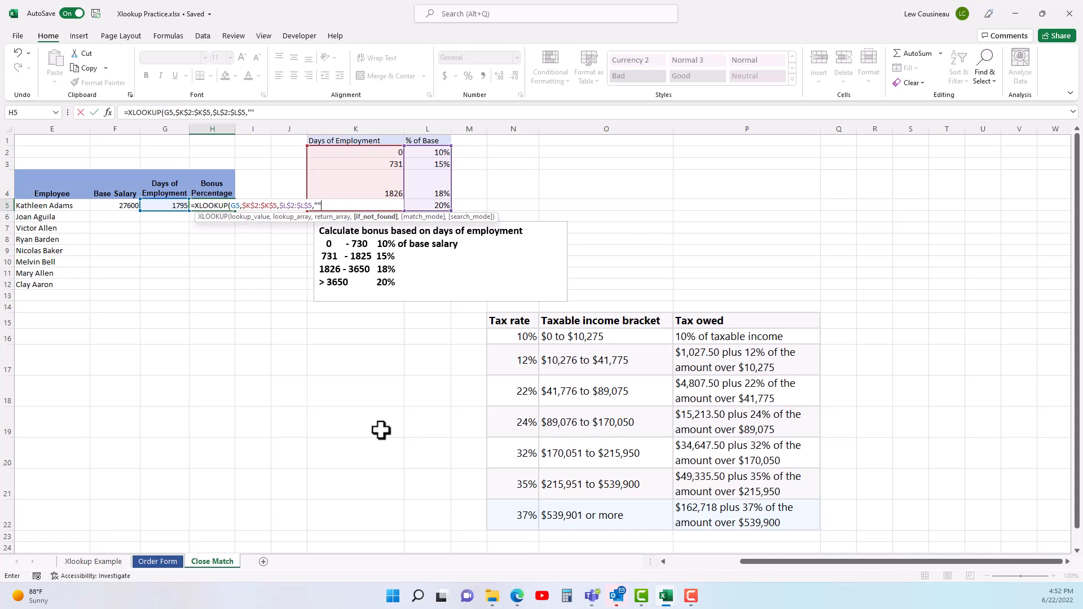
key(BackSpace)
key(BackSpace)
text(,-)
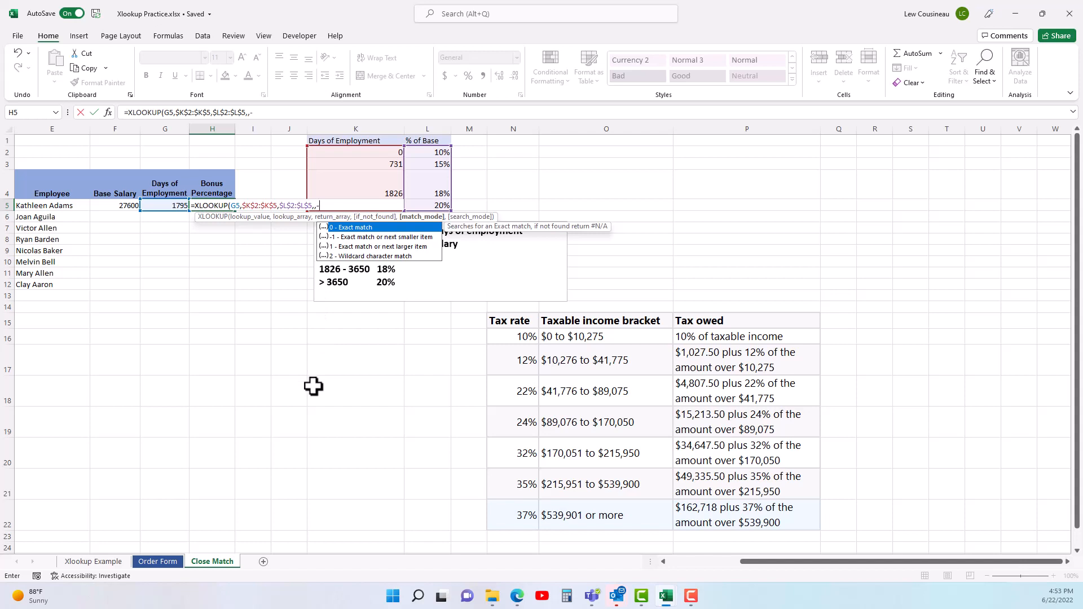
text(1)
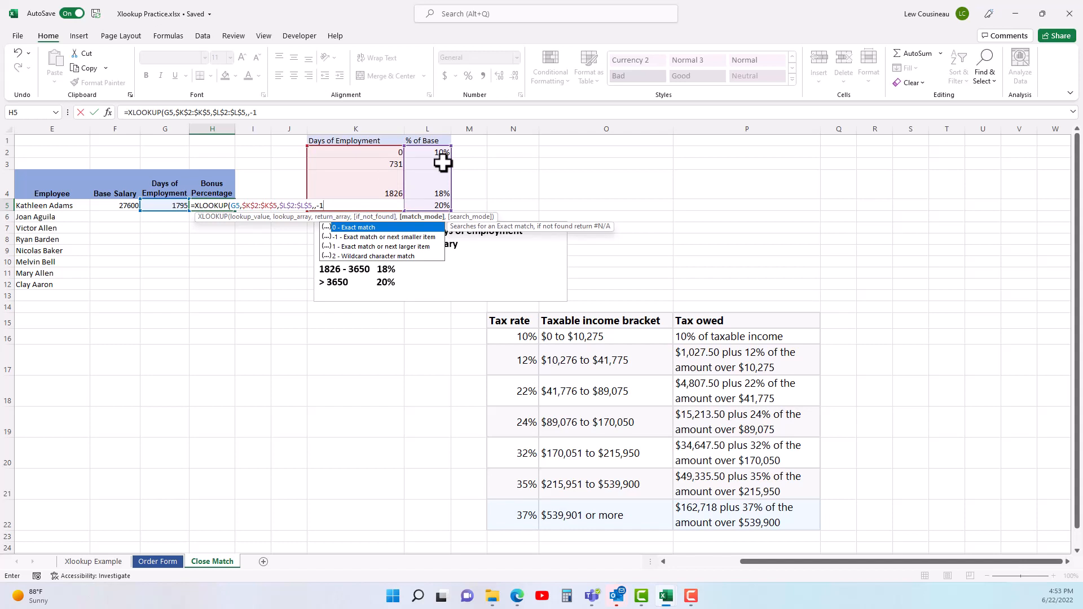
text())
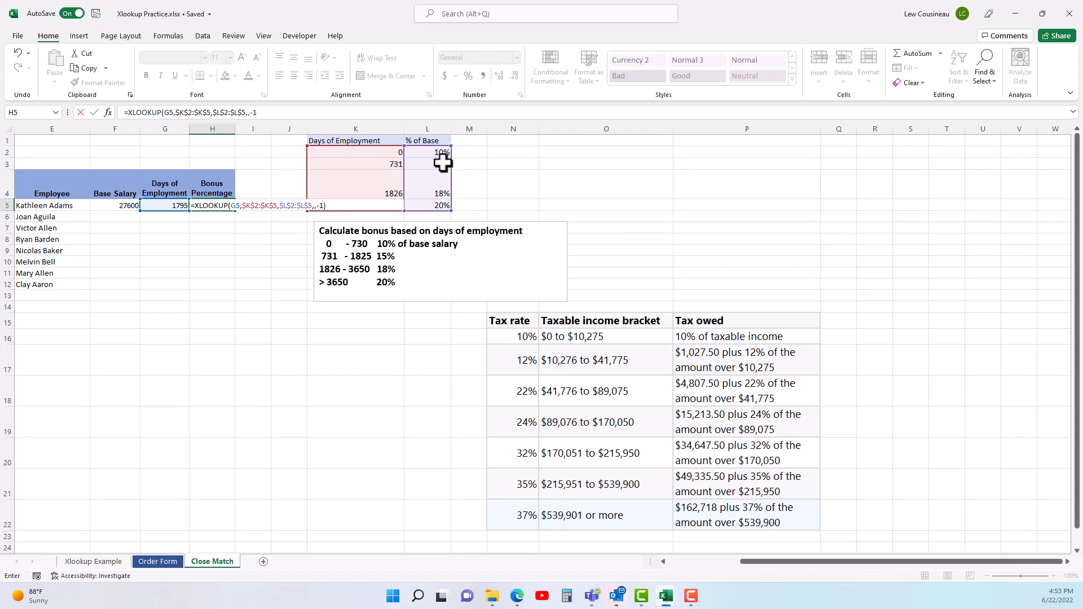
key(Return)
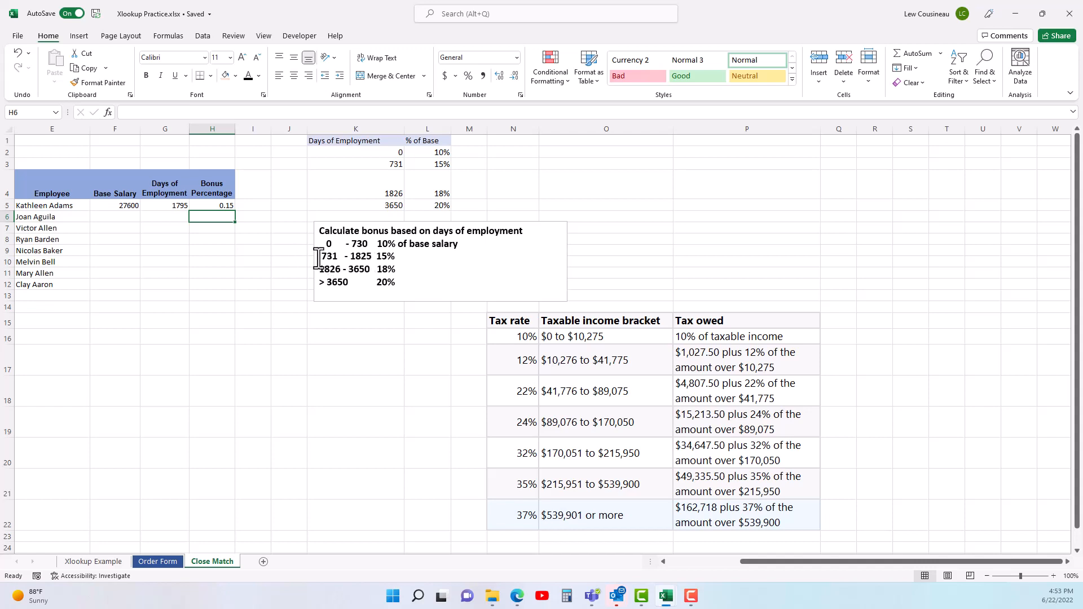
Step: Check H5 against the 731 - 1825 tier in the note, format it as a percentage, and fill F5:H5 down to row 12
drag(322, 257, 373, 256)
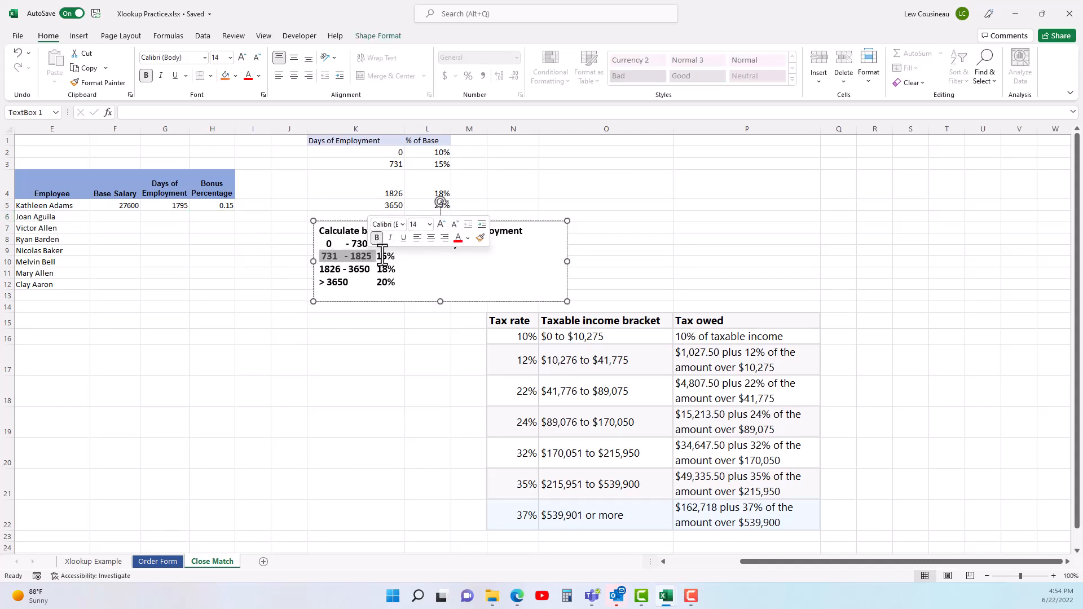
click(234, 208)
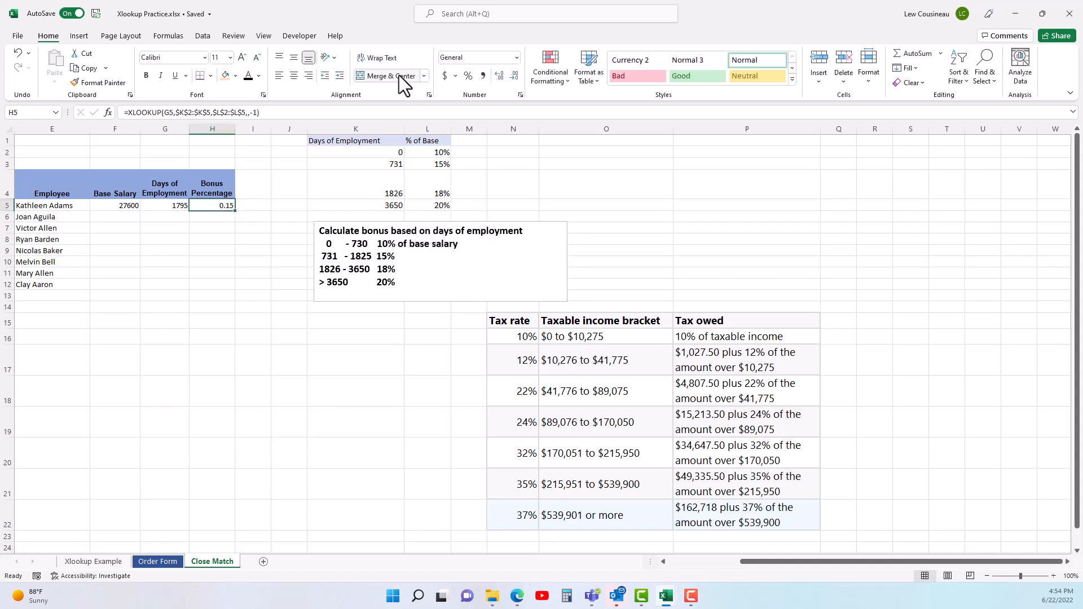
click(467, 75)
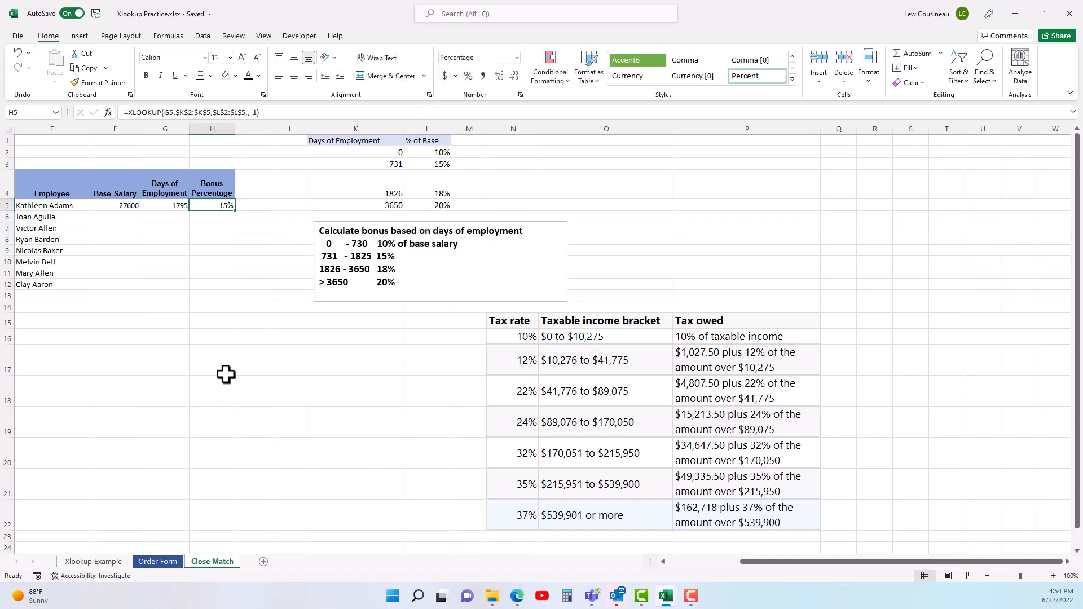
drag(126, 208, 235, 290)
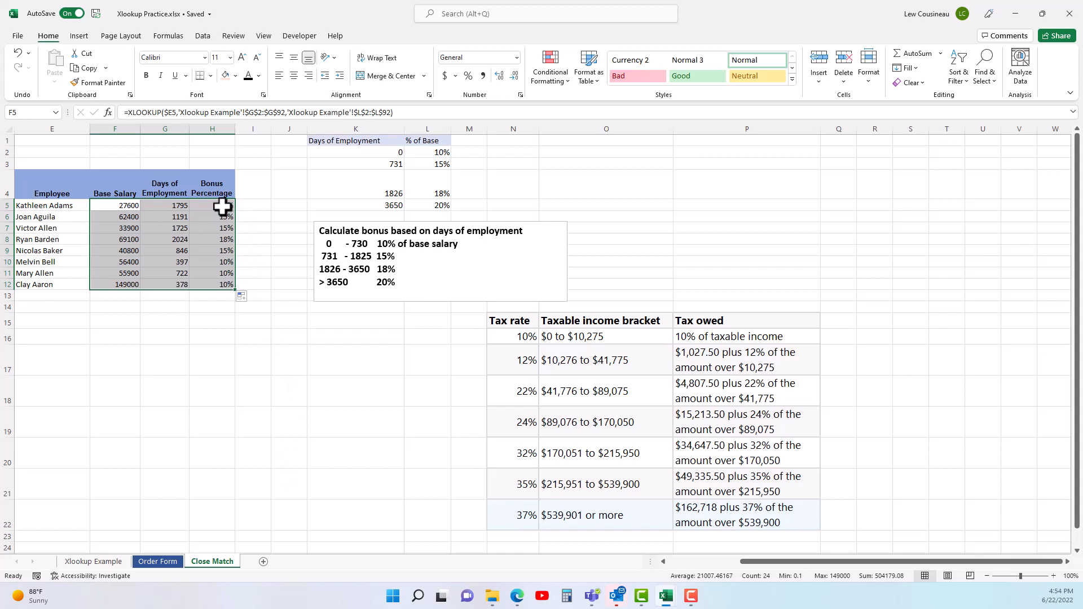
Step: Review the XLOOKUP formulas in H5 and F5, opening the Base Salary formula in F5 to inspect its arguments
click(222, 205)
click(131, 204)
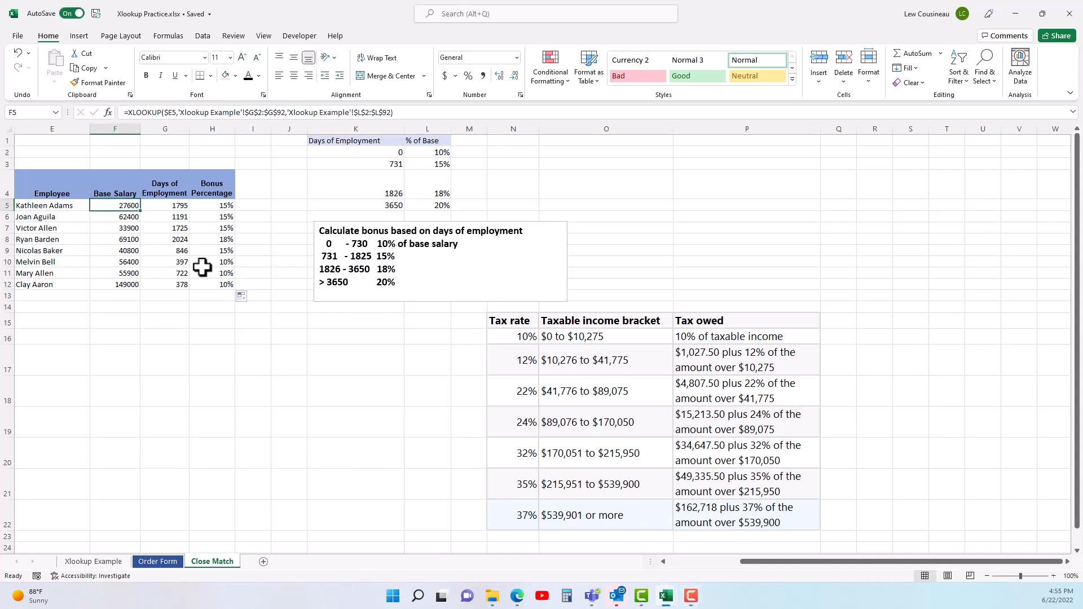
double_click(111, 205)
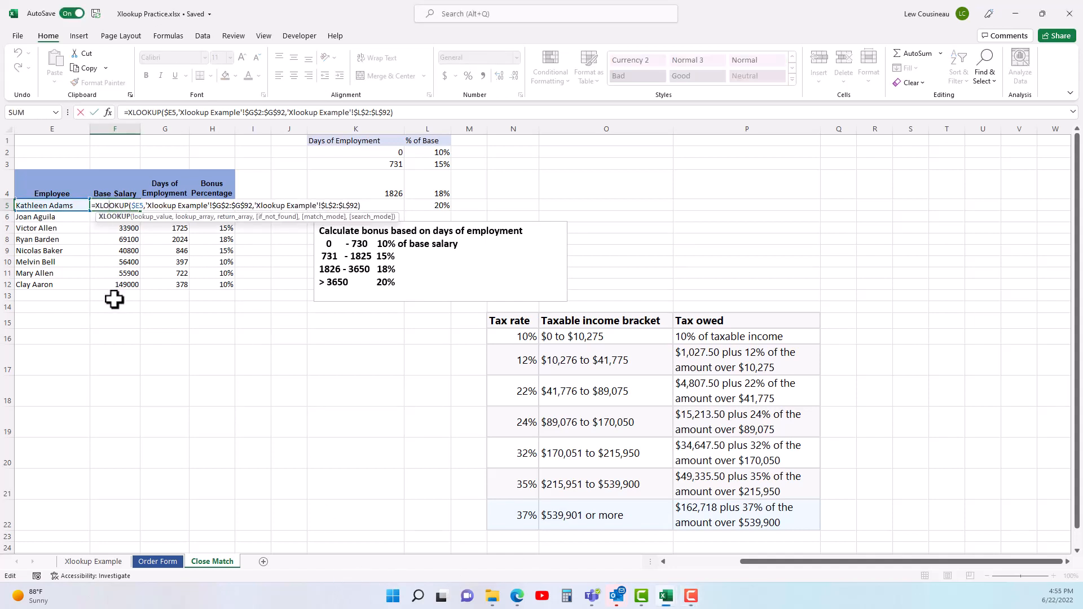